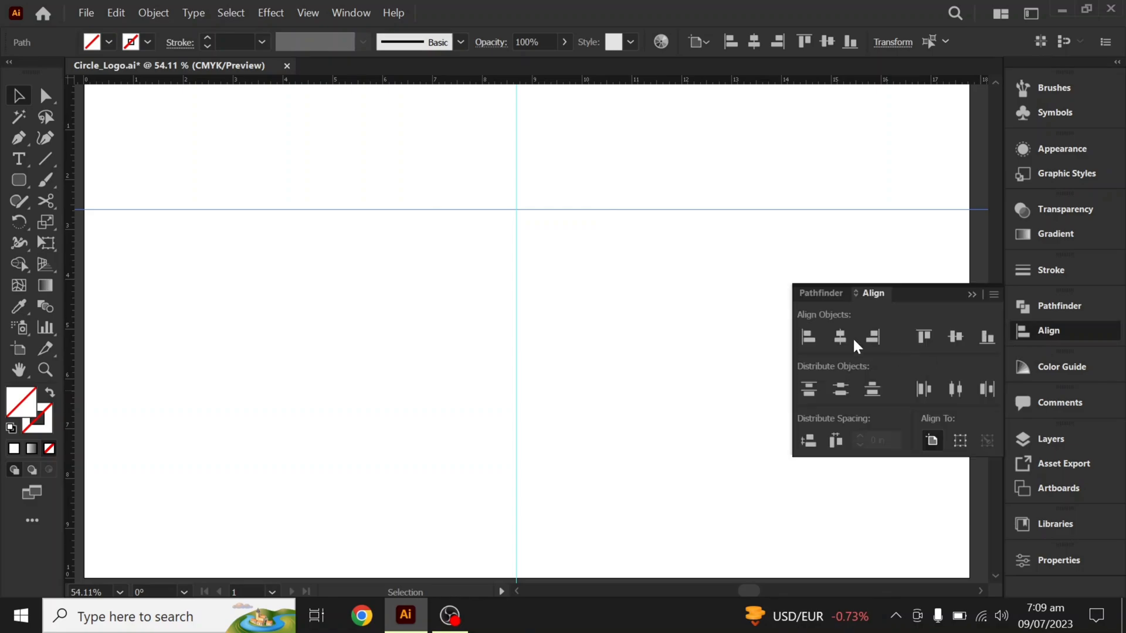
Step: Centre the horizontal and vertical guides on the artboard and hide the rulers
left_click(955, 337)
left_click(516, 186)
left_click(844, 336)
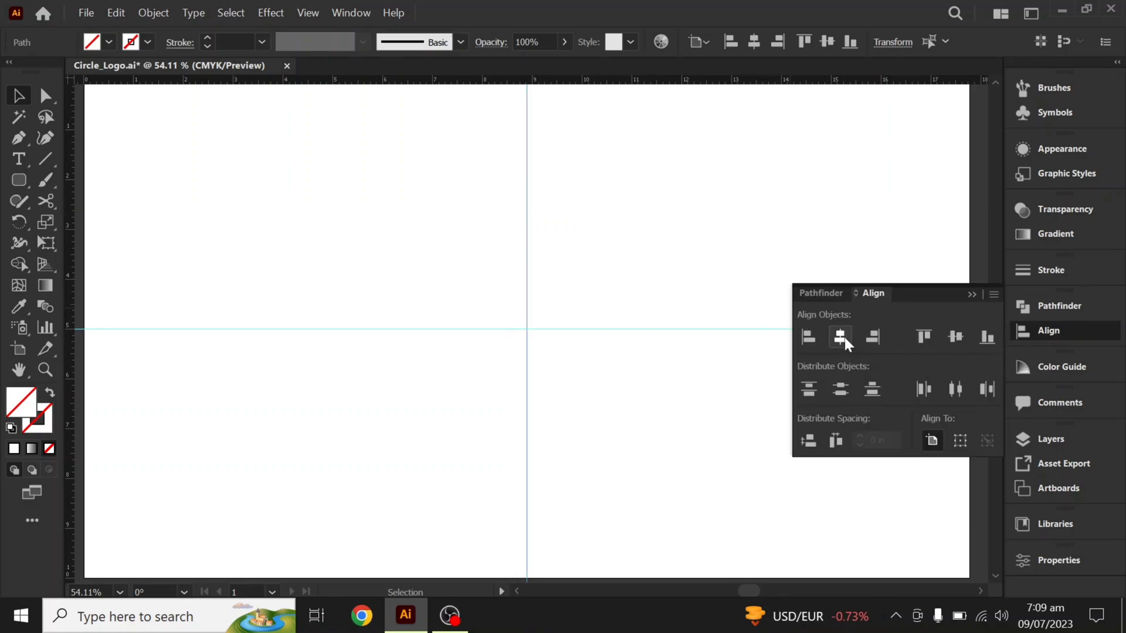
left_click(970, 294)
left_click_drag(649, 220, 493, 352)
left_click(555, 306)
key("ctrl+0")
key("ctrl+r")
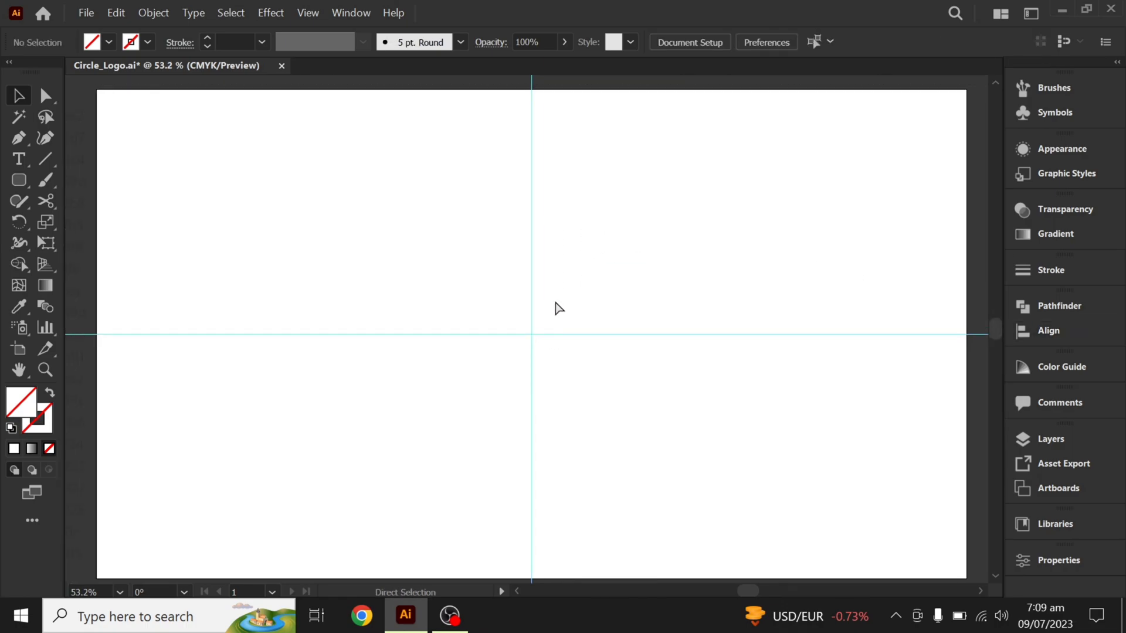
key("ctrl+0")
Step: Draw an unfilled circle with a 1 pt black stroke, centred on the intersection of the guides
left_click_drag(16, 183, 76, 220)
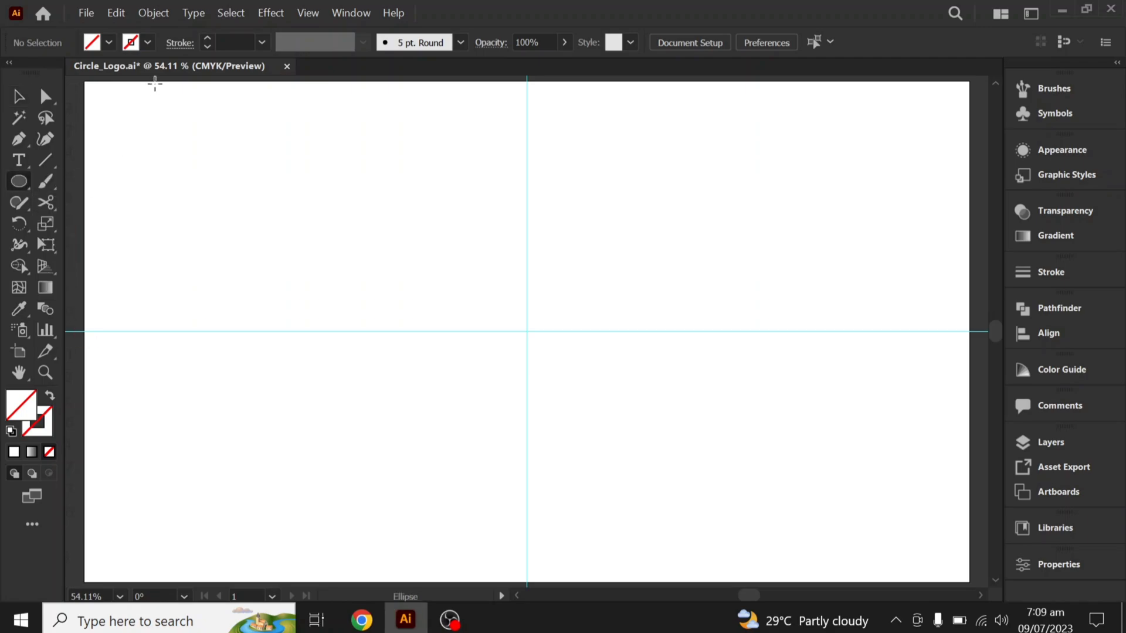
left_click(146, 38)
left_click(49, 71)
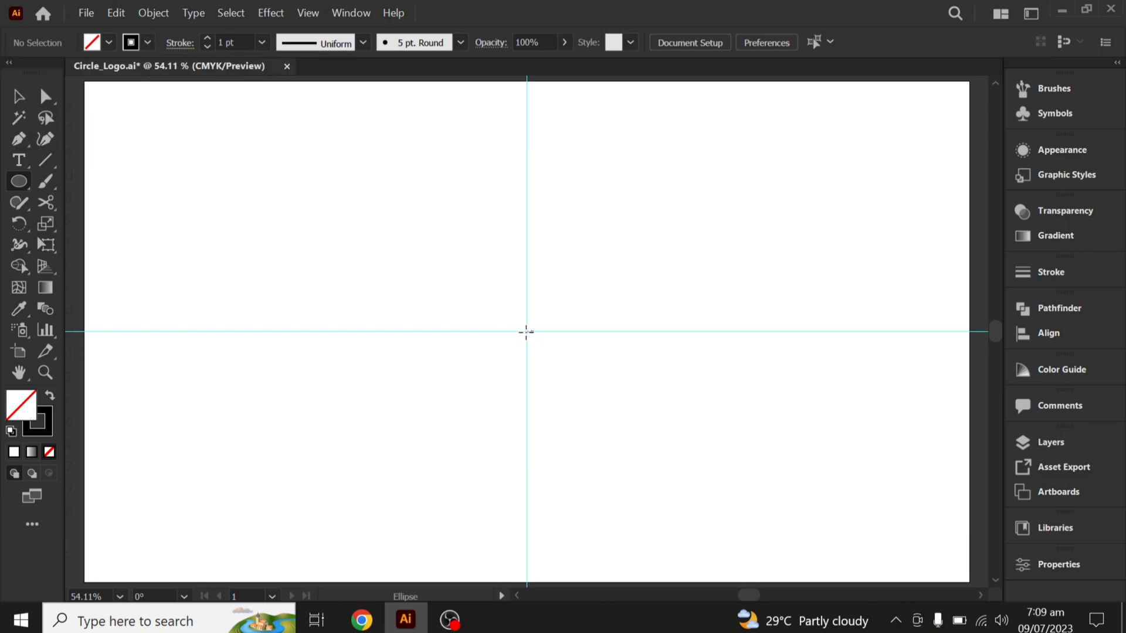
left_click_drag(526, 332, 471, 272)
key("v")
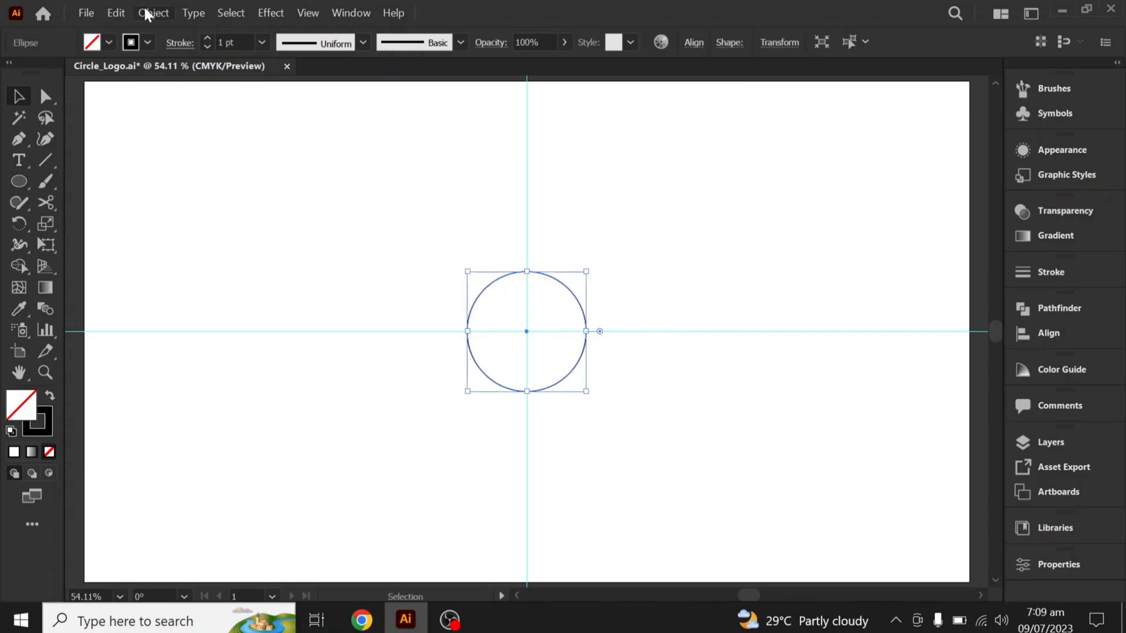
Step: Paste a copy of the small circle in front and enlarge it concentrically to form the middle ring
left_click(124, 9)
left_click(131, 94)
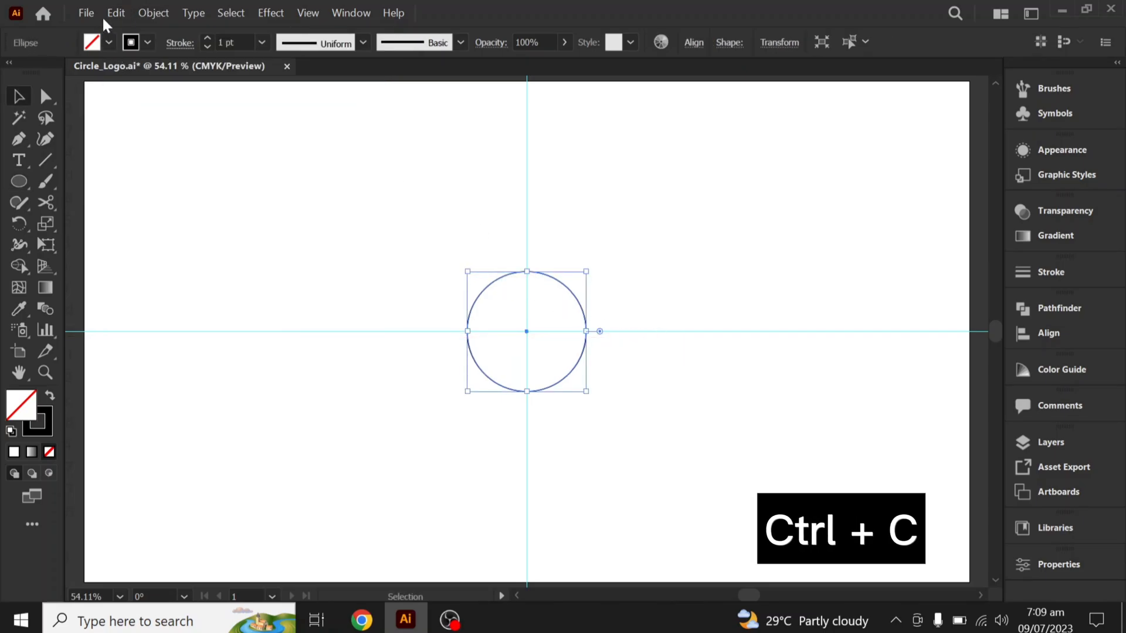
left_click(115, 13)
left_click(168, 132)
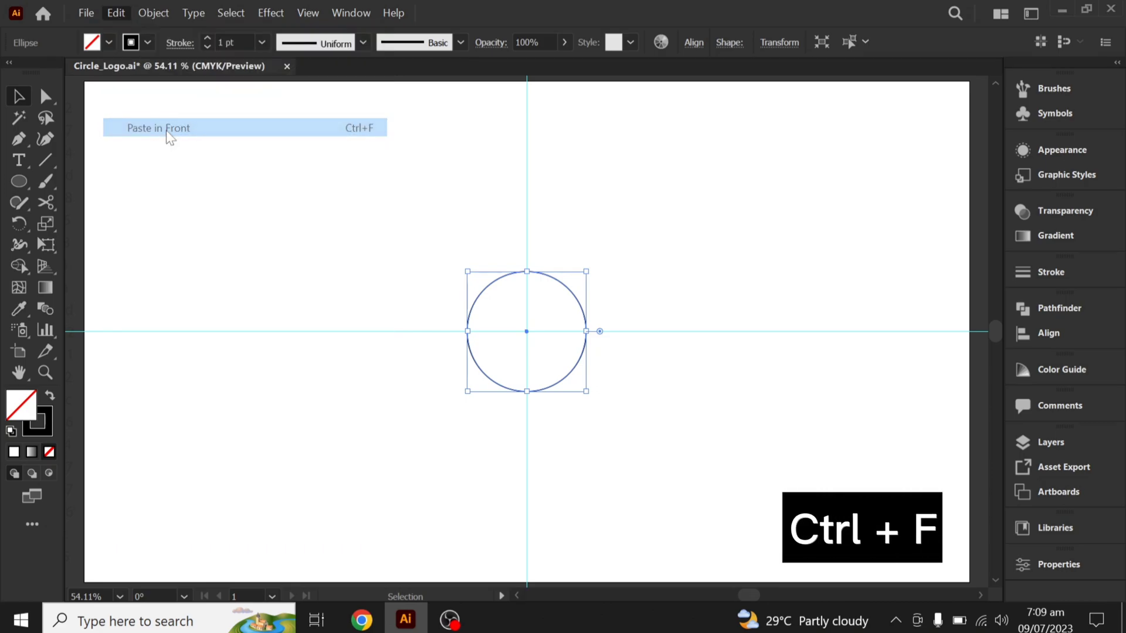
left_click_drag(589, 392, 632, 438)
Step: Paste a copy of the middle circle in front and enlarge it concentrically to form the outer ring
left_click(114, 13)
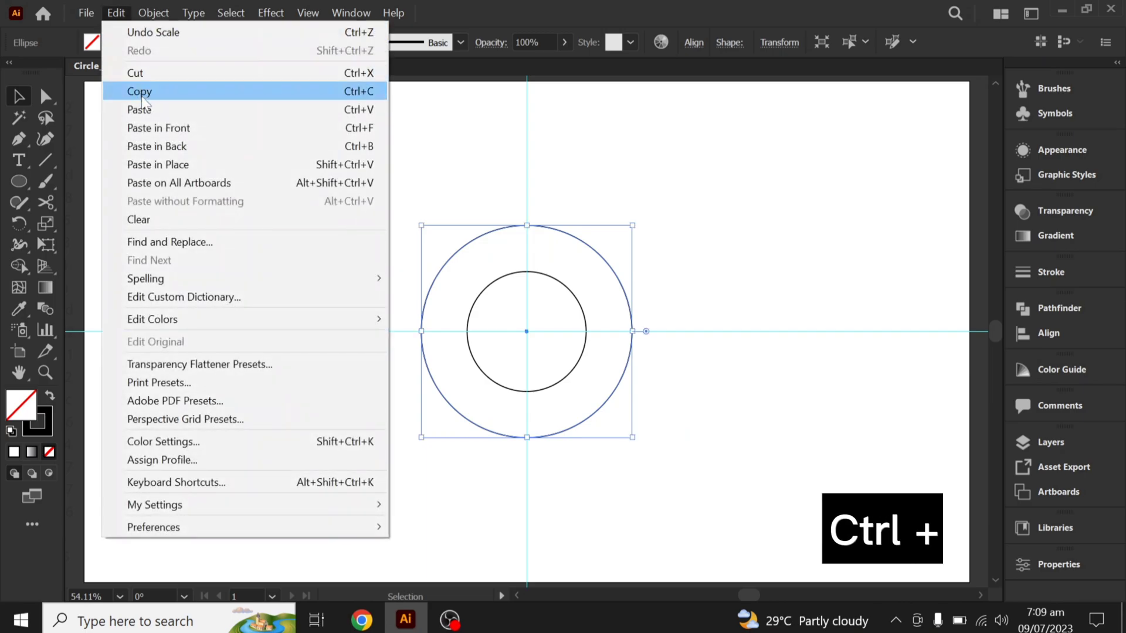
key("ctrl+c")
left_click(115, 12)
key("ctrl+f")
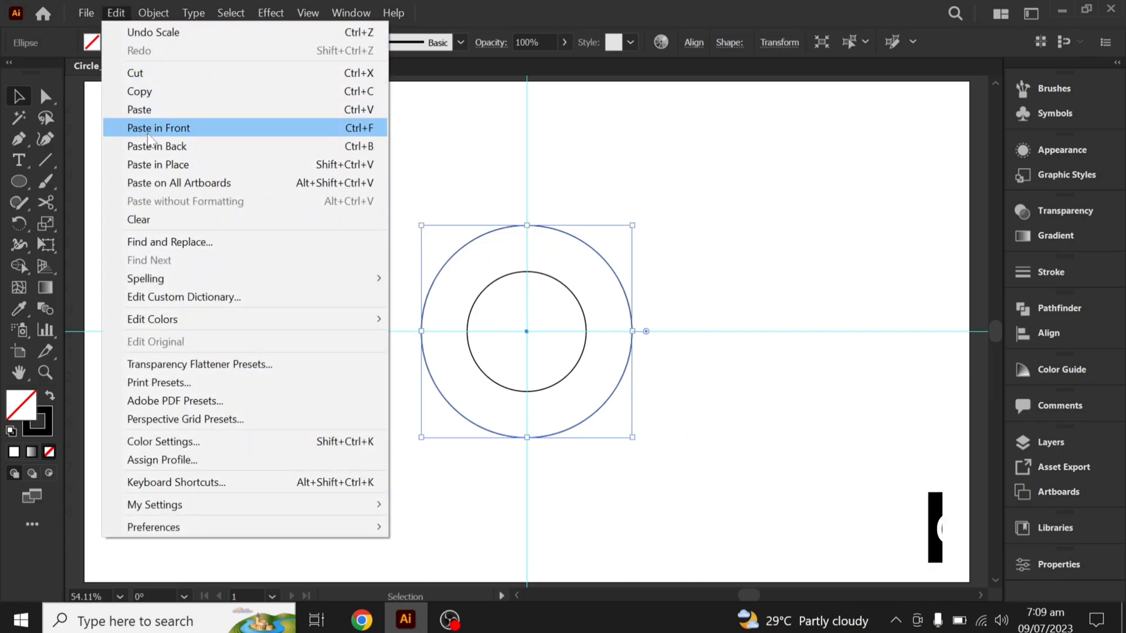
left_click_drag(634, 440, 696, 484)
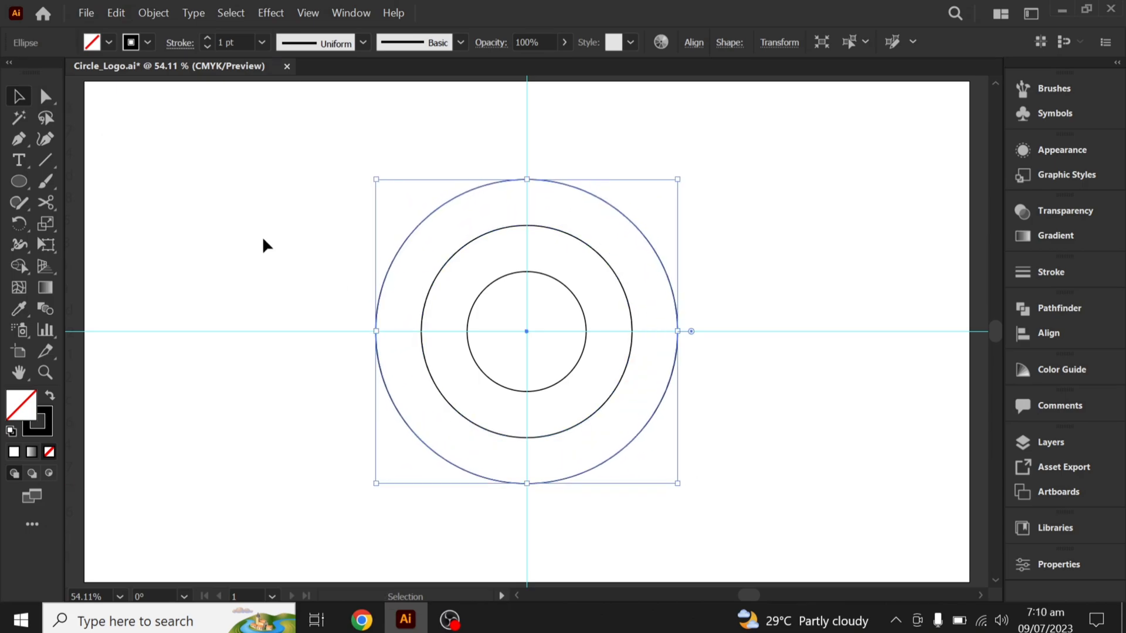
Step: Draw a rounded square centred around the inner circle and scale both together to about 2.2 in wide
left_click(242, 222)
left_click_drag(14, 182, 79, 202)
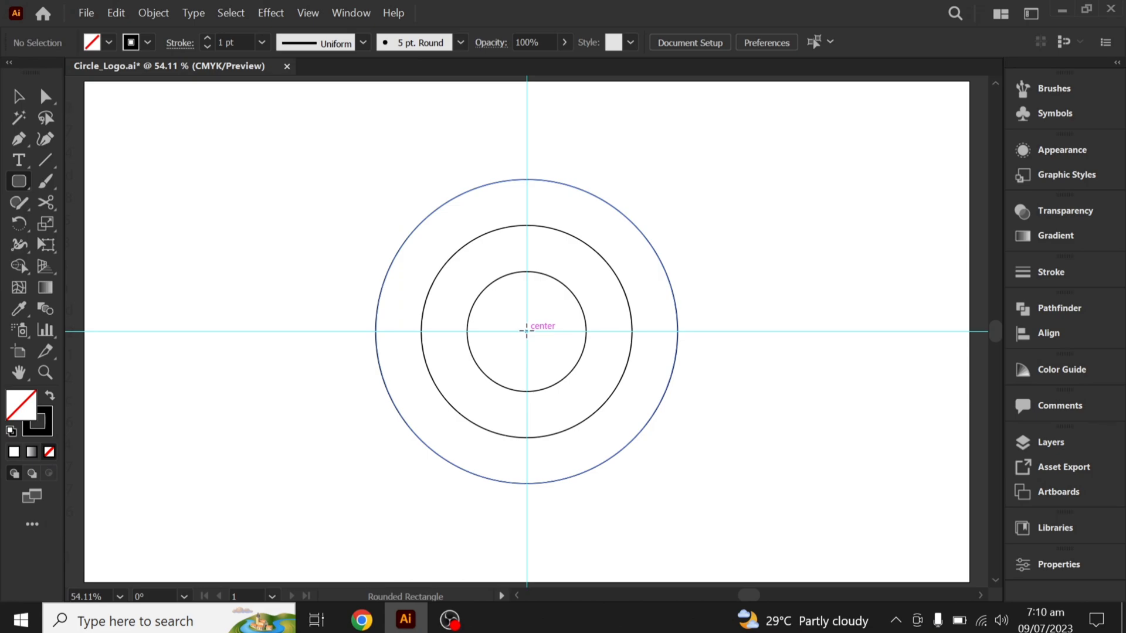
mouse_move(526, 331)
left_mouse_down()
mouse_move(467, 270)
mouse_move(502, 296)
left_mouse_up()
key("v")
left_click(575, 296, "shift")
left_click_drag(586, 272, 585, 275)
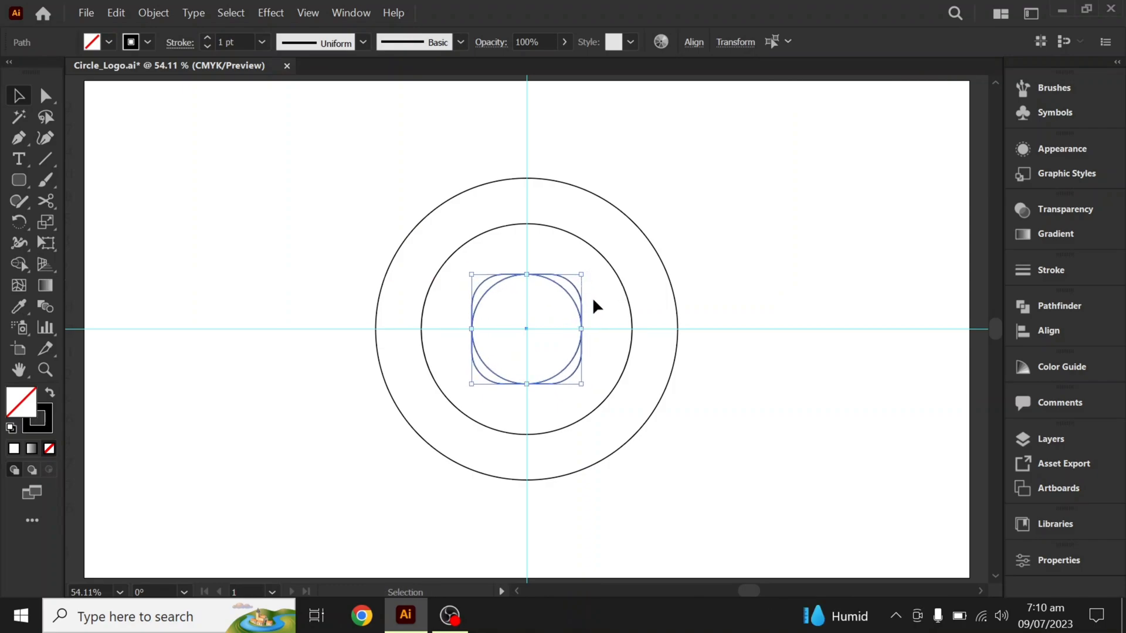
left_click(593, 300)
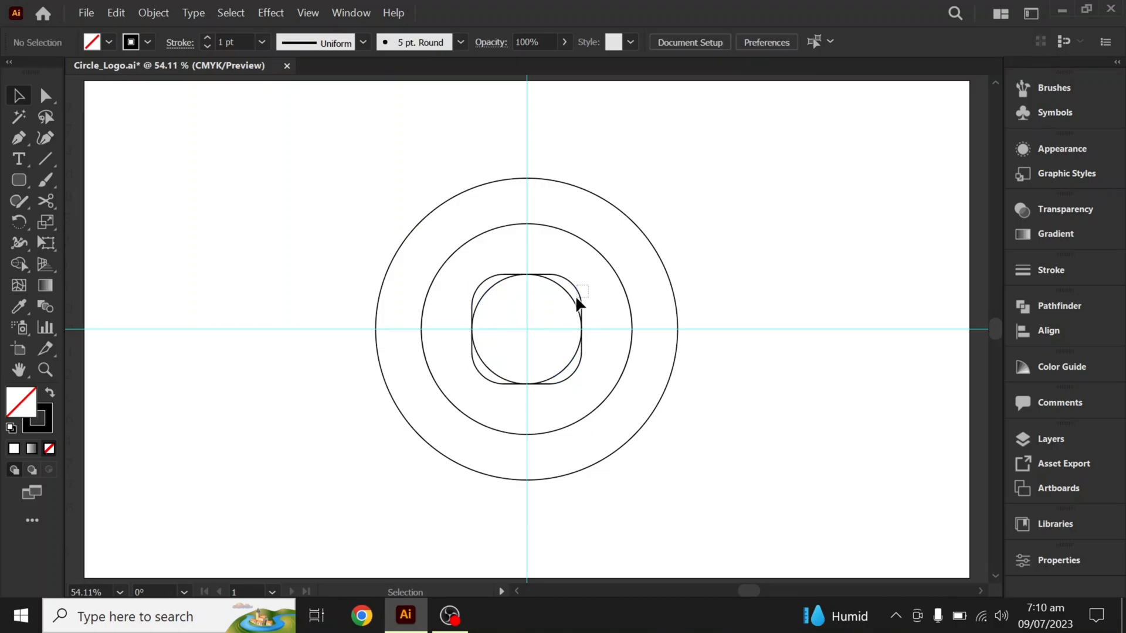
Step: Paste a copy of the rounded square in front and stretch its upper edge to the top of the outer circle
left_click(577, 302)
left_click(117, 11)
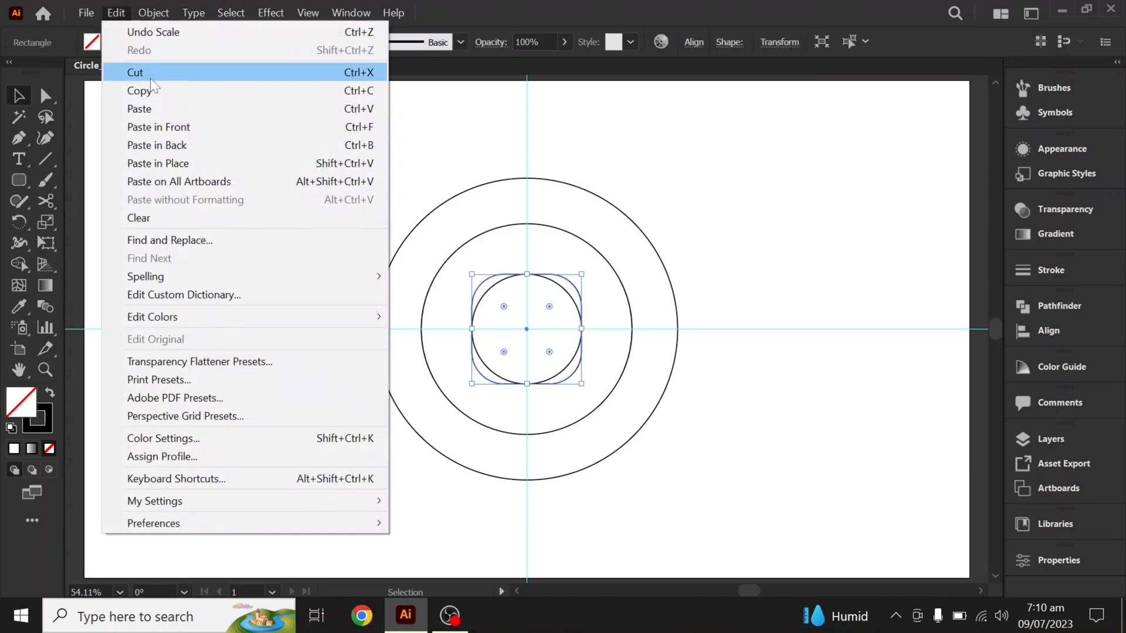
left_click(153, 89)
left_click(123, 14)
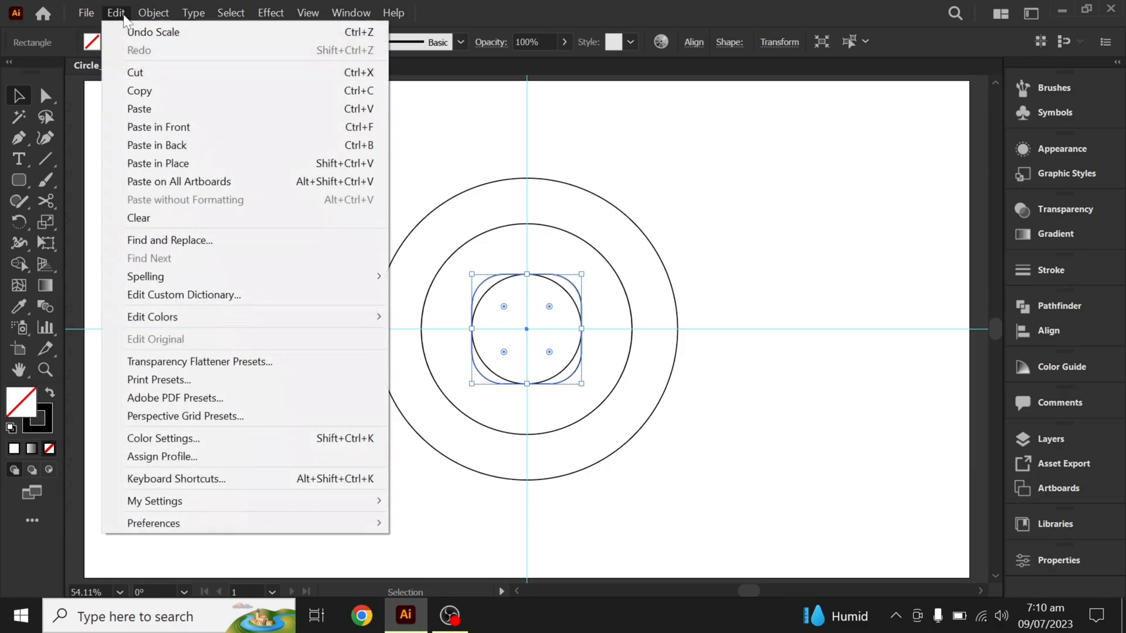
left_click(182, 122)
left_click_drag(530, 275, 685, 258)
Step: Increase the corner radius of the tall shape's upper-right corner to about 1.1 in
left_click(46, 97)
key("ctrl+space")
left_click(550, 140)
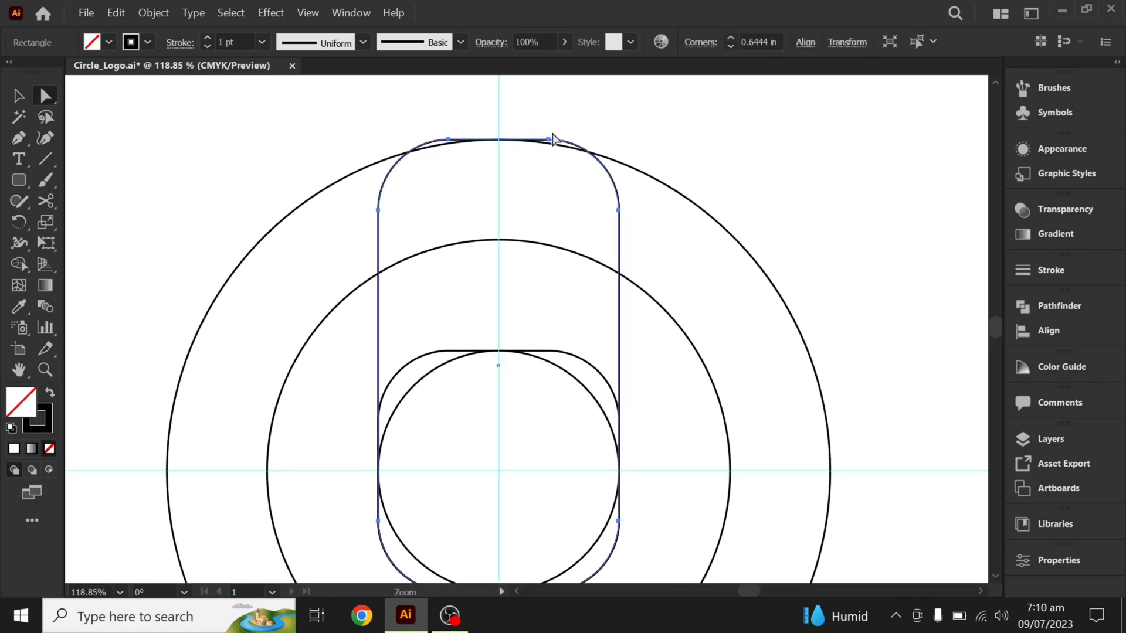
left_click(549, 140)
left_click(619, 211, "shift")
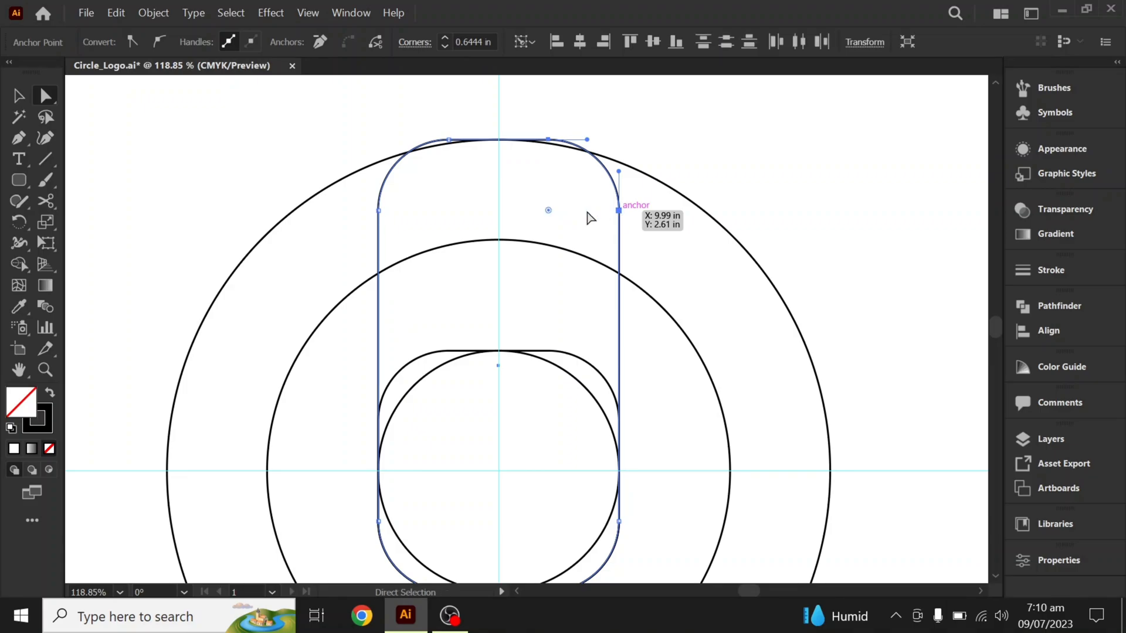
left_click_drag(548, 211, 493, 253)
key("ctrl+0")
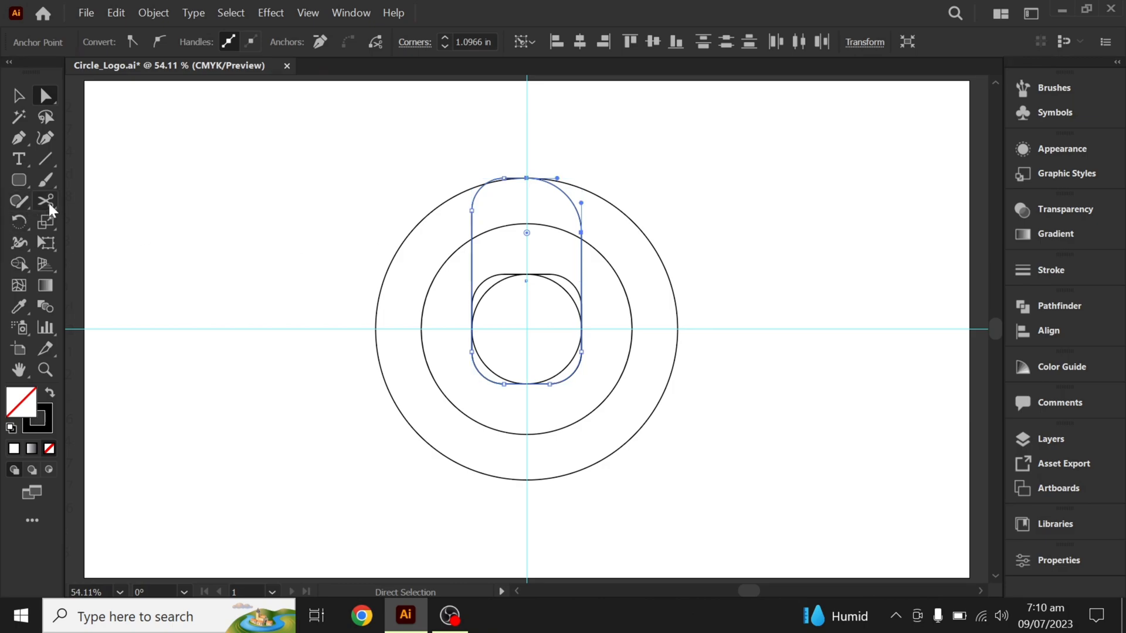
Step: Cut the tall shape at its top and bottom centre with the Scissors tool and delete its left half
left_click_drag(48, 202, 96, 218)
left_click(527, 178)
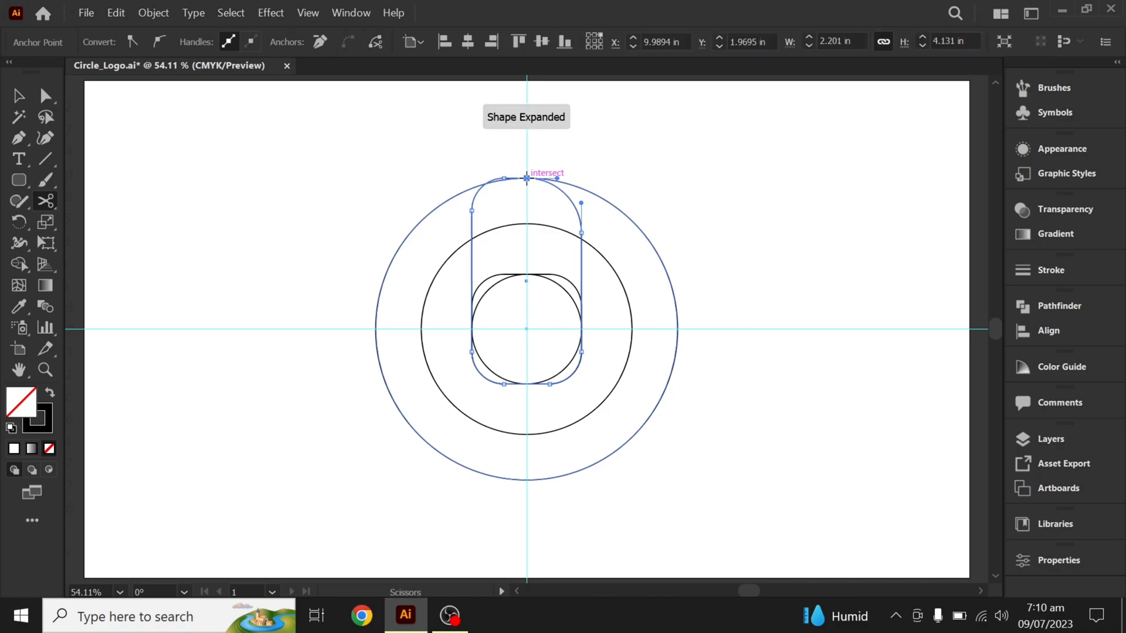
left_click(526, 384)
key("v")
left_click(473, 263)
left_click_drag(472, 258, 266, 246)
key("Delete")
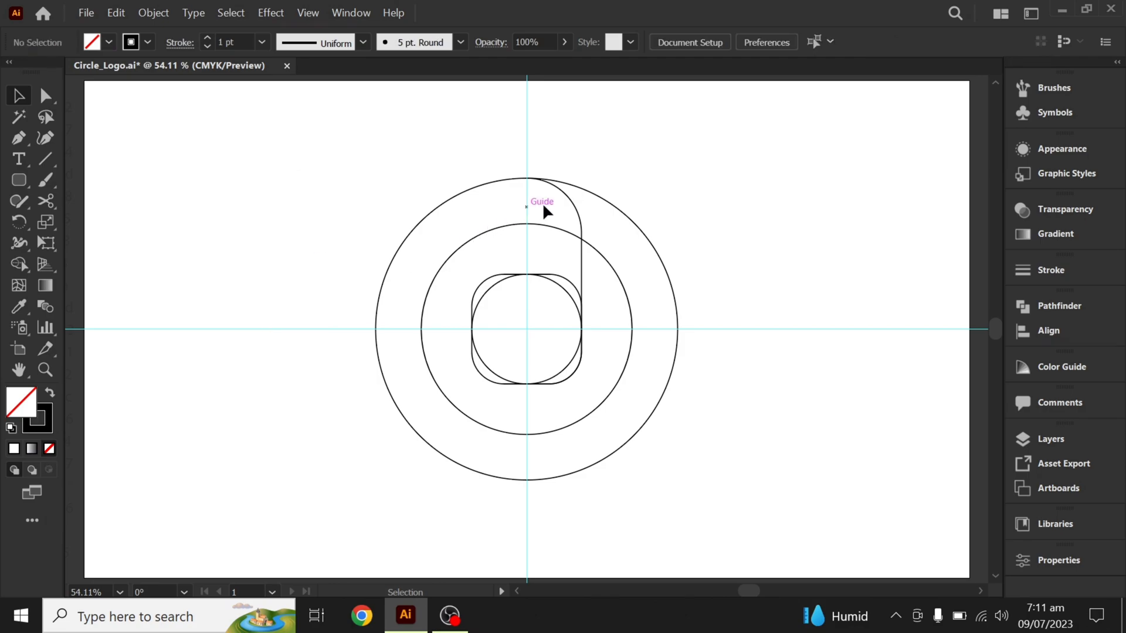
Step: Rotate copies of the remaining half path around the circles' centre in quarter turns, making four evenly spaced arms
left_click(570, 223)
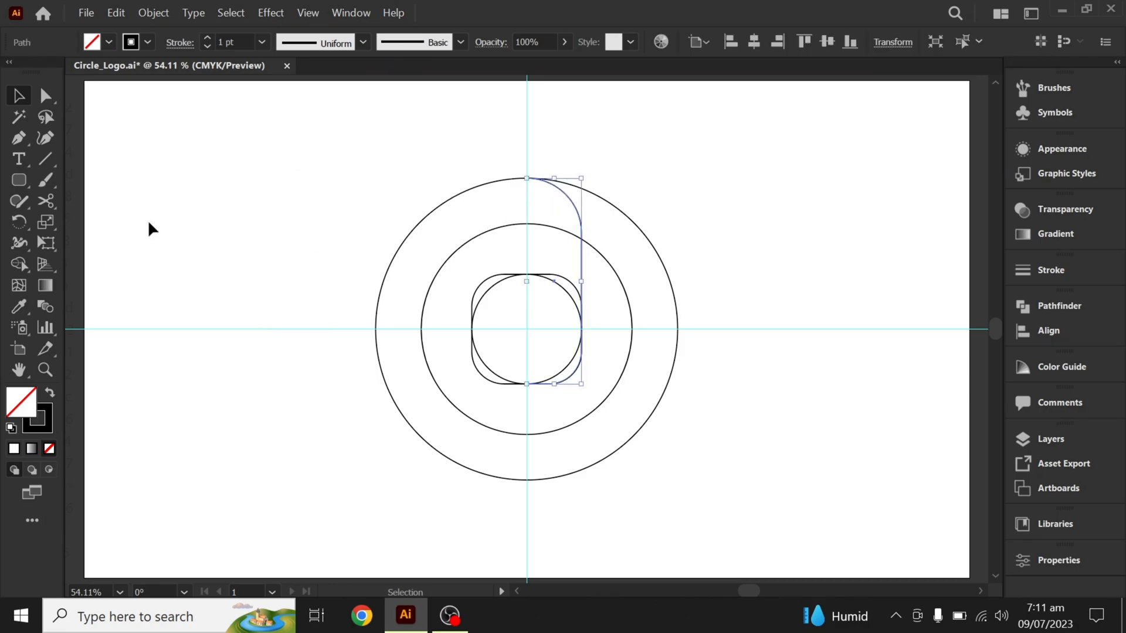
left_click_drag(13, 222, 61, 227)
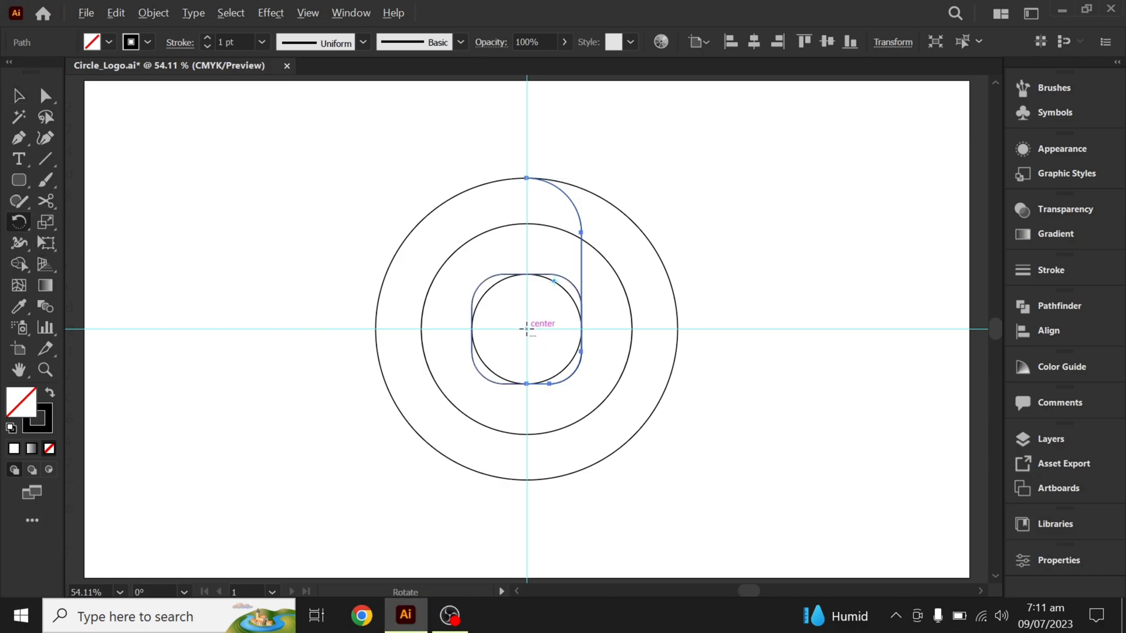
left_click(526, 329, "alt")
type("360/")
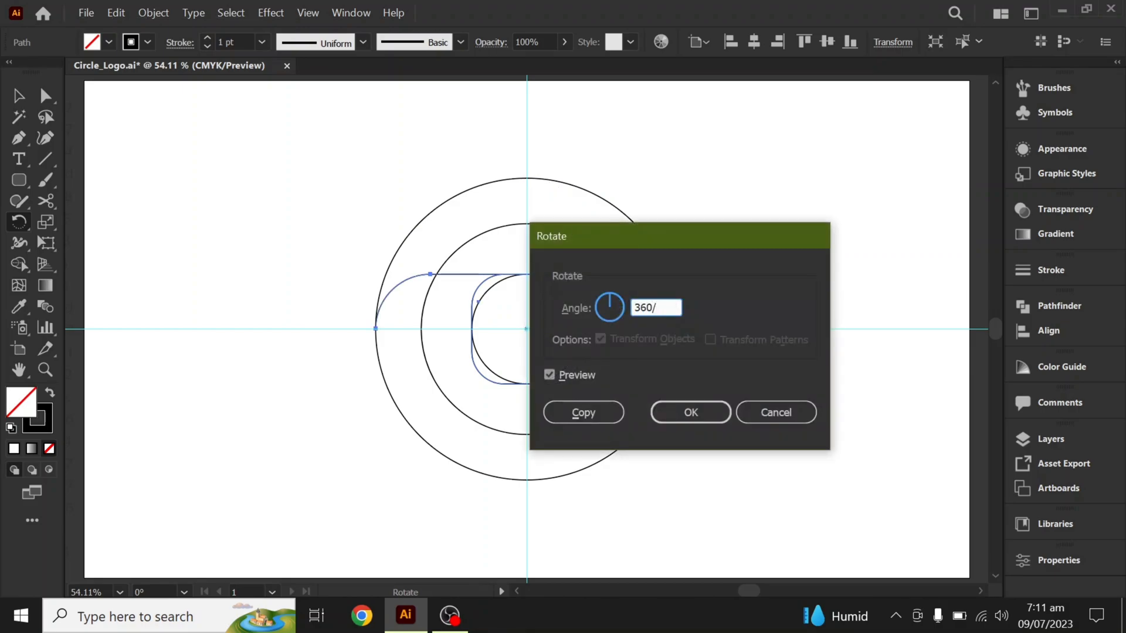
left_click(573, 412)
key("ctrl+d")
key("ctrl+d")
key("ctrl+d")
key("v")
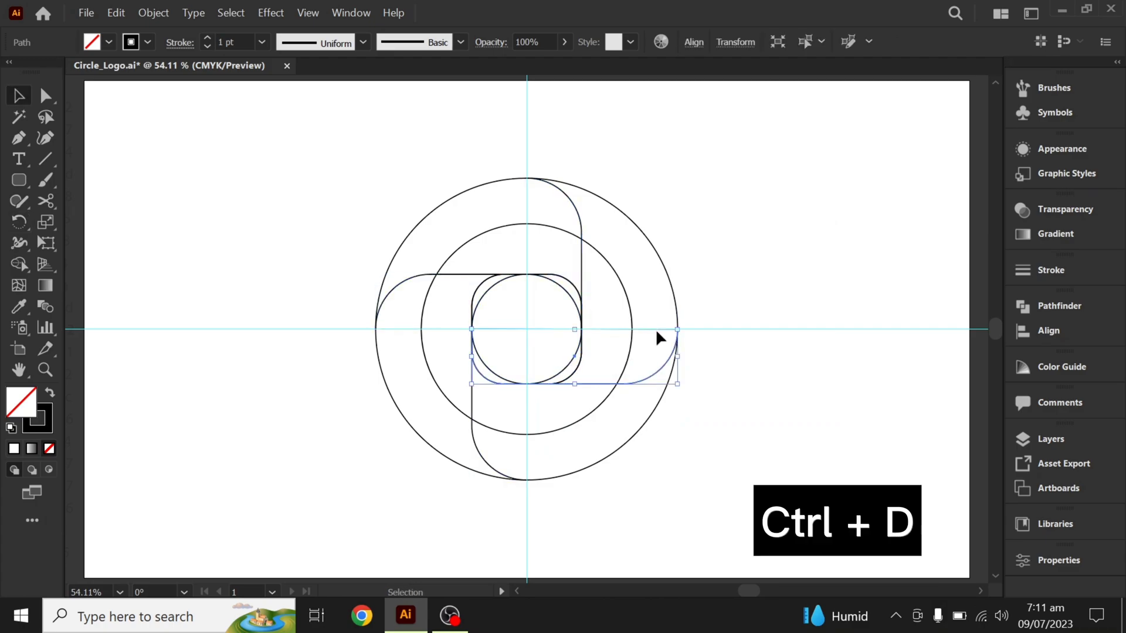
Step: Hide the guides and erase the regions inside the central rounded square with the Shape Builder
right_click(674, 179)
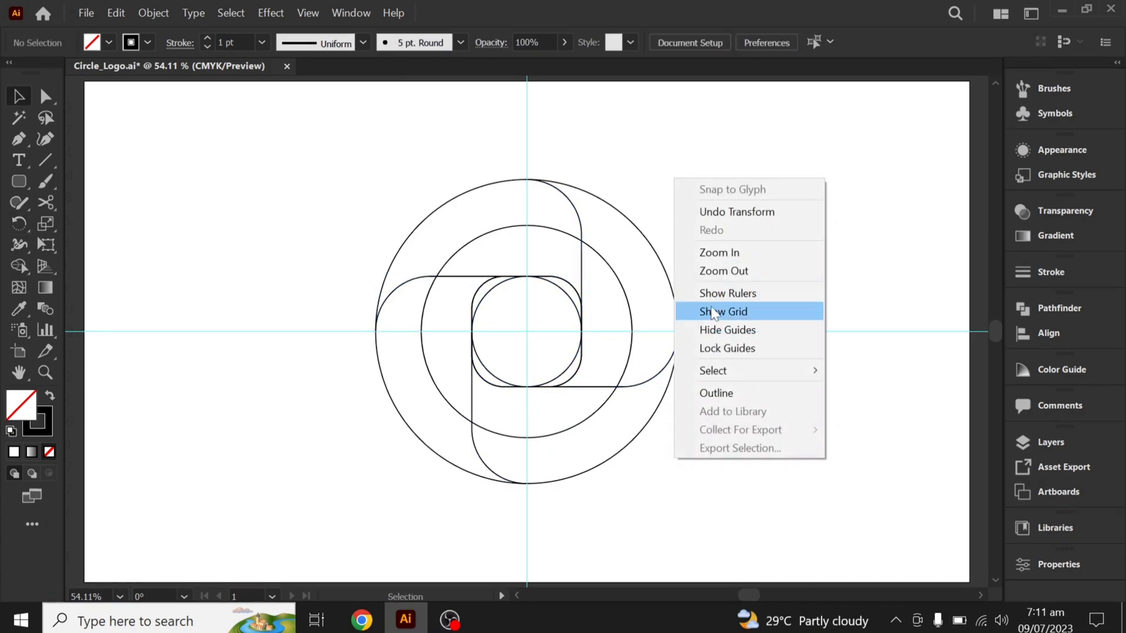
left_click(716, 332)
left_click_drag(706, 164, 508, 500)
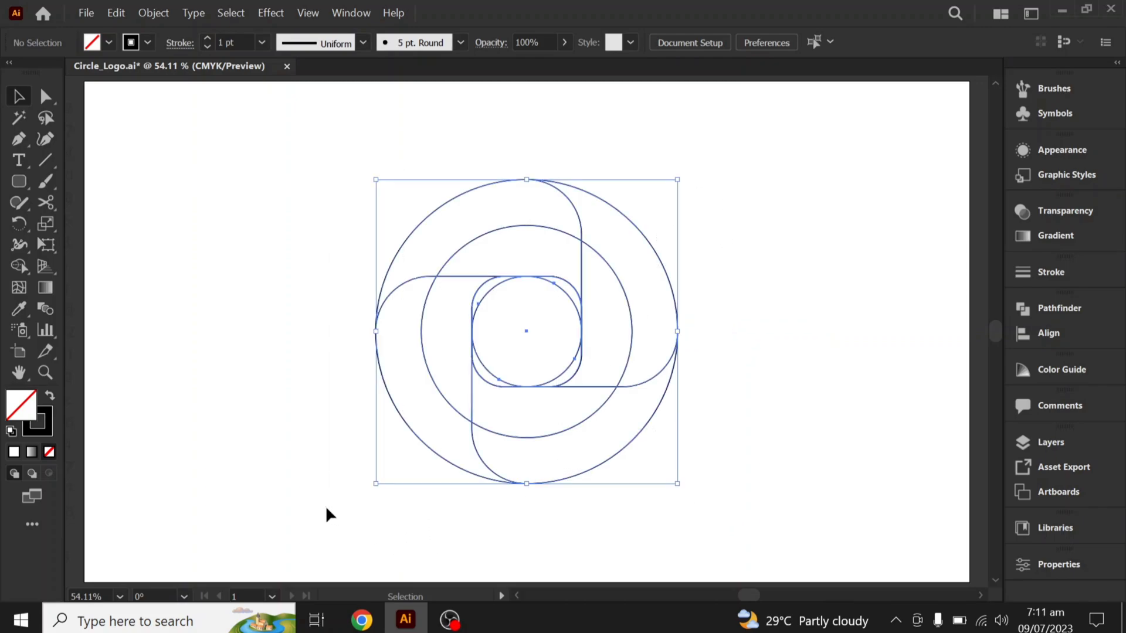
left_click(18, 267)
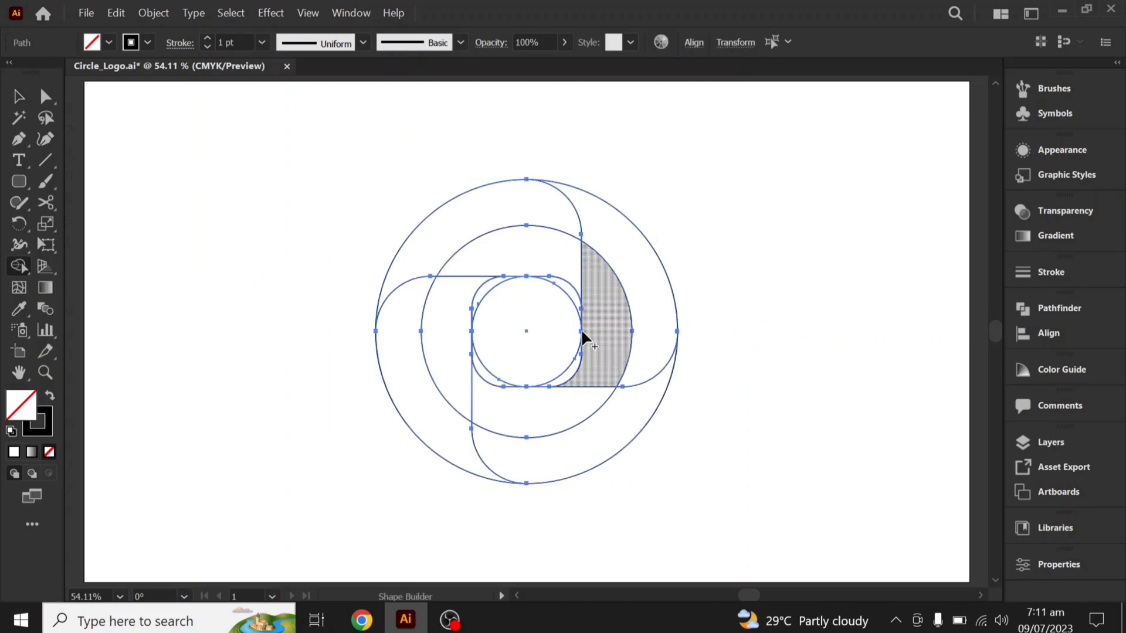
left_click_drag(485, 284, 563, 284)
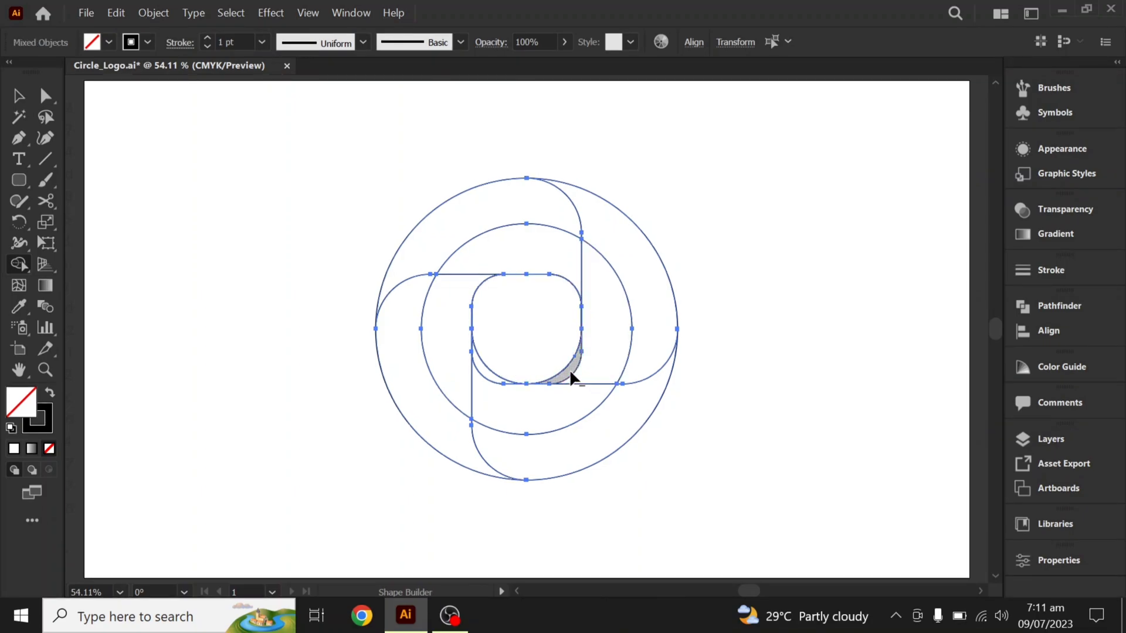
left_click_drag(555, 363, 555, 362)
left_click_drag(485, 368, 500, 344)
Step: Turn the four inner and four outer ring segments into separate shapes with the Shape Builder
left_click(510, 206)
left_click(510, 247)
left_click(463, 298)
left_click(411, 347)
left_click(501, 389)
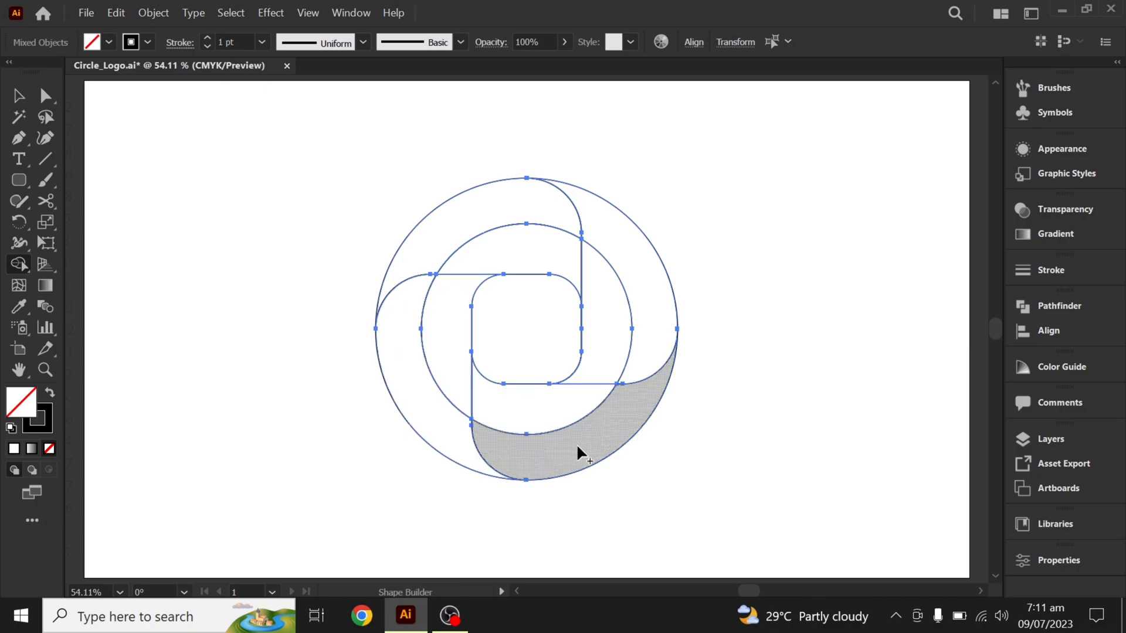
left_click(602, 263)
left_click(642, 242)
key("v")
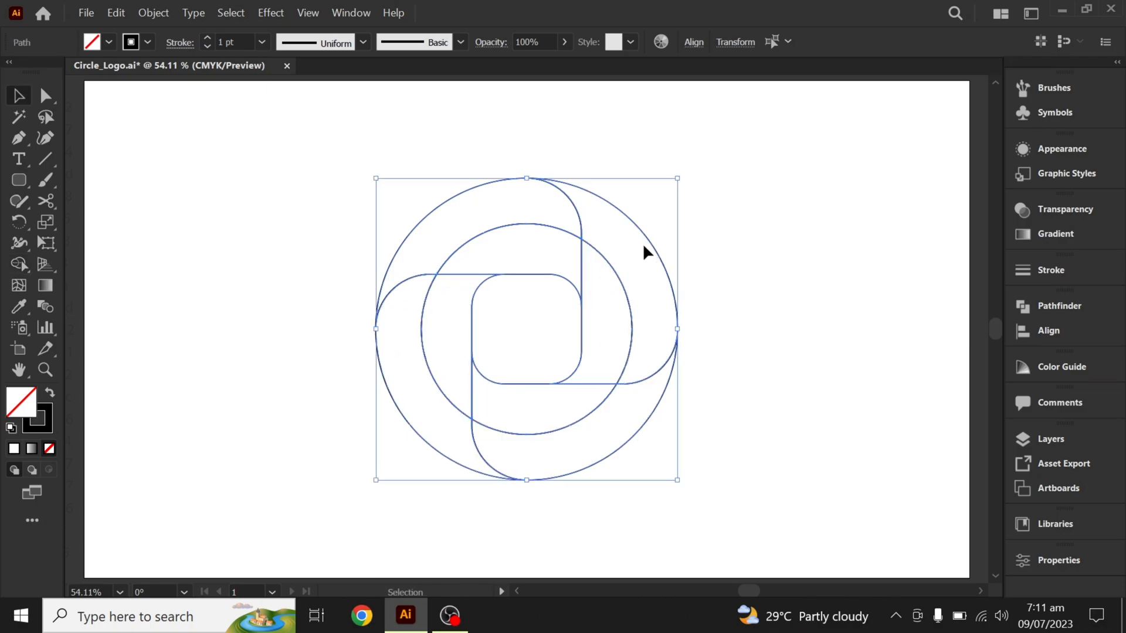
Step: Fill all the ring segments with the linear white-to-black gradient and remove their stroke
left_click(1072, 233)
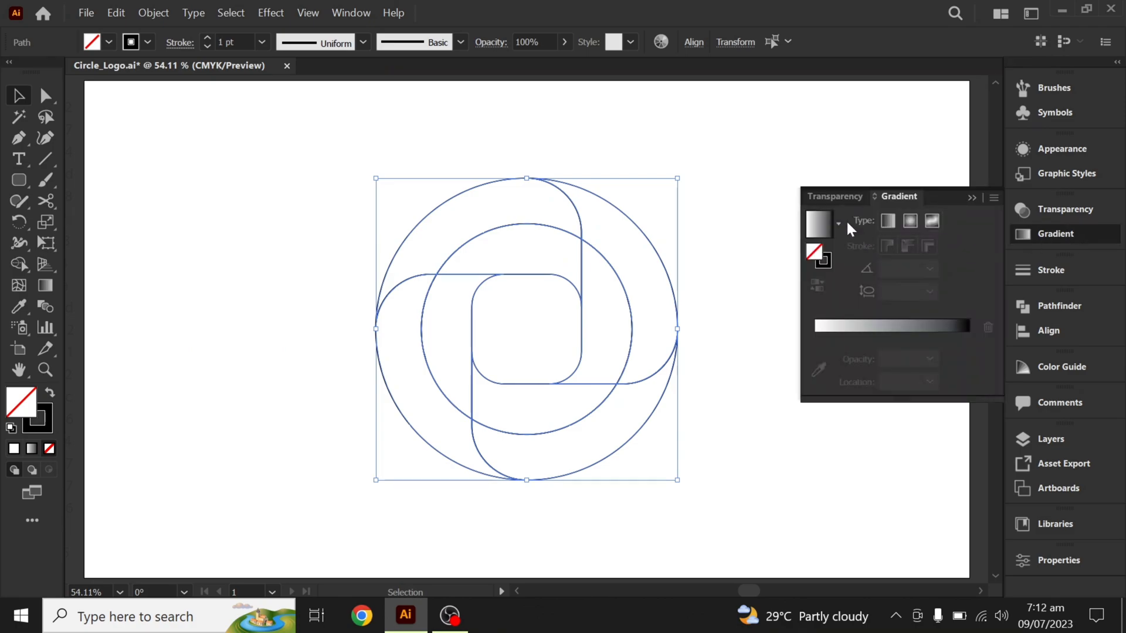
left_click(827, 227)
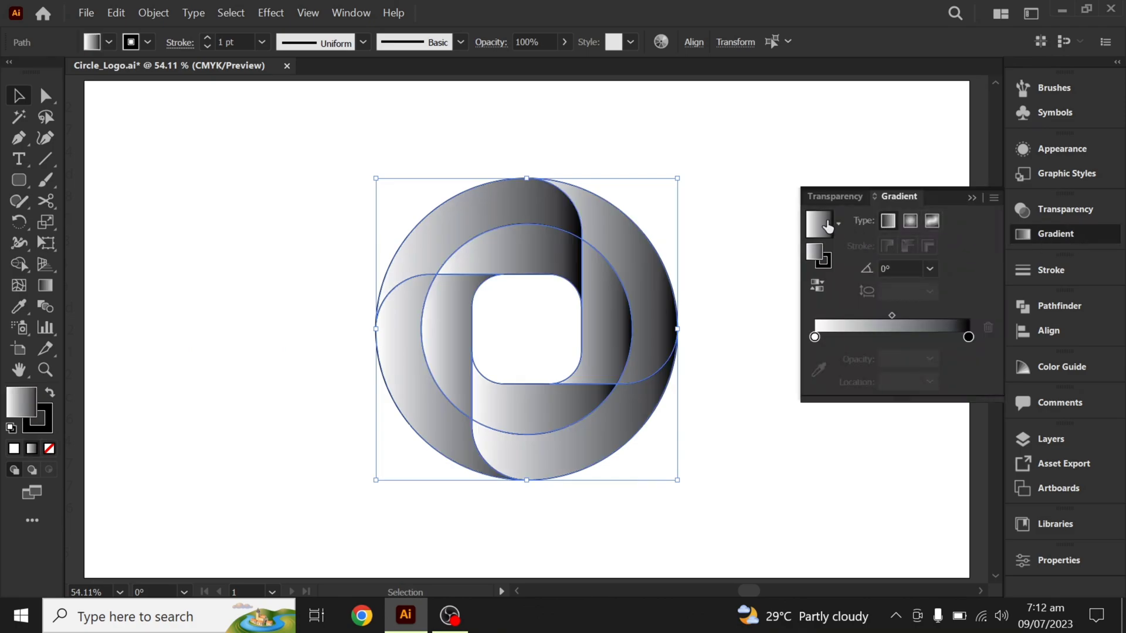
left_click(148, 42)
left_click(12, 71)
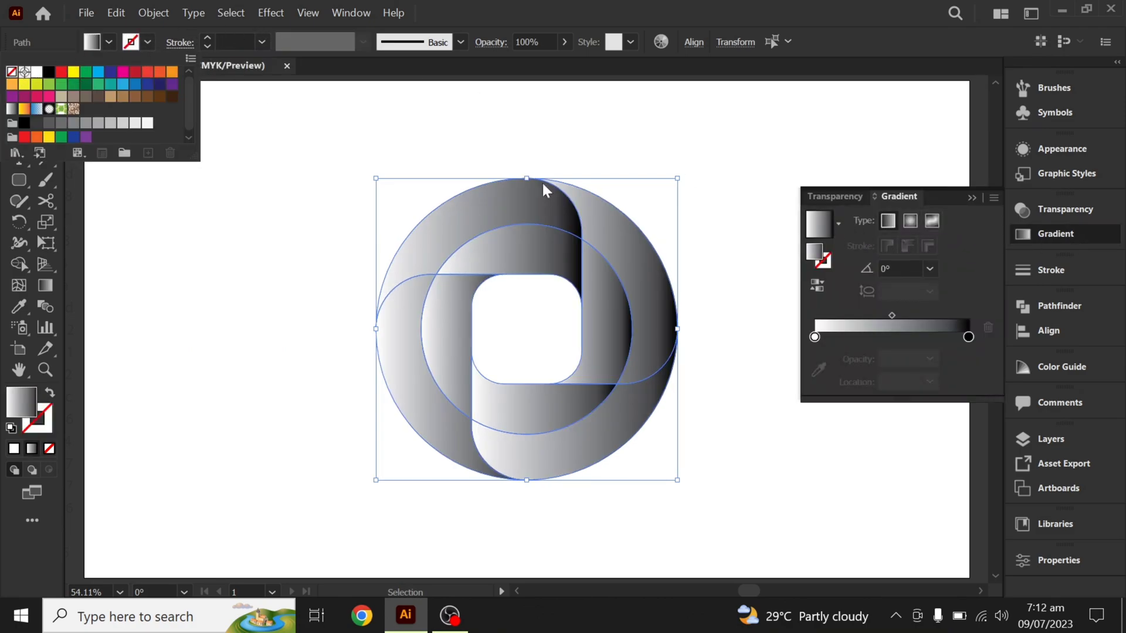
Step: Add a middle colour stop at 50% to the ring segments' linear gradient and deselect the artwork
left_click(893, 337)
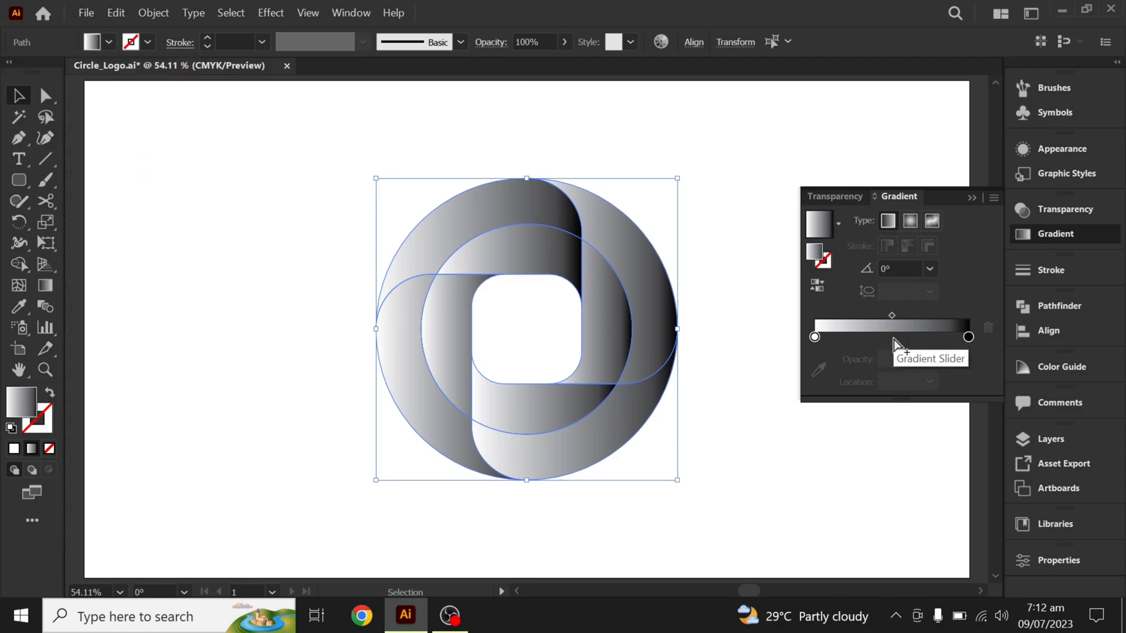
left_click(931, 380)
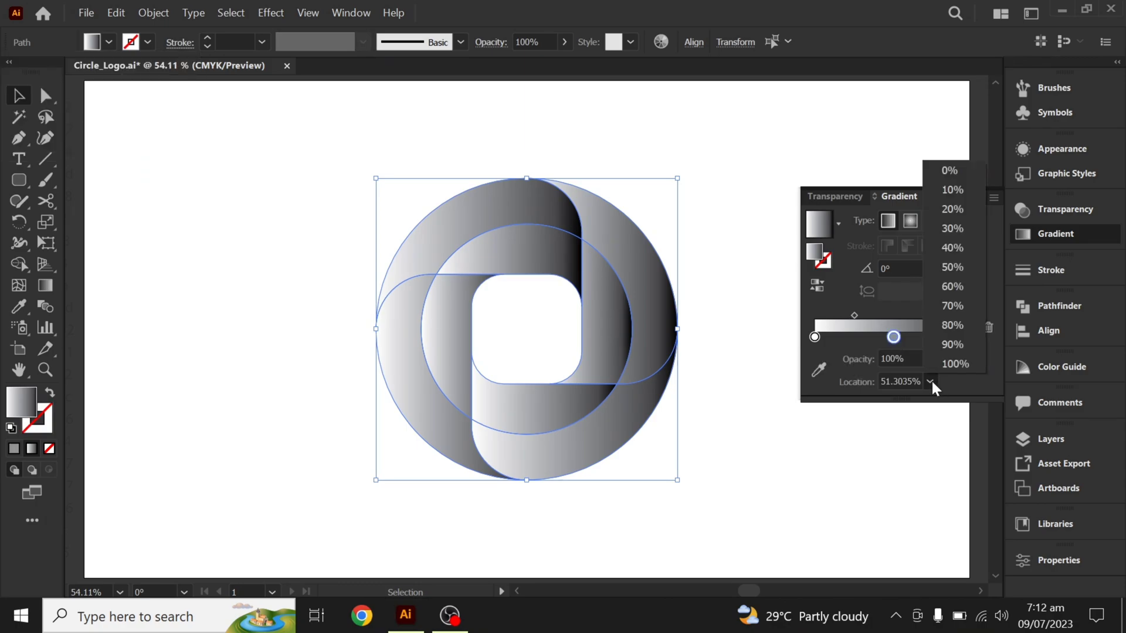
left_click(952, 272)
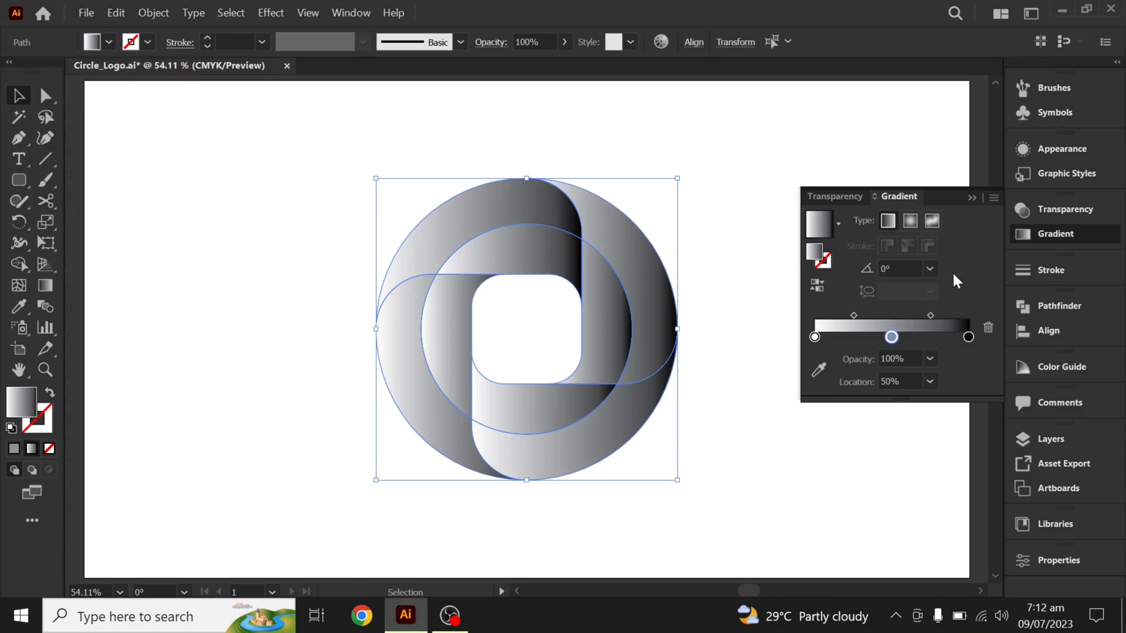
left_click(971, 196)
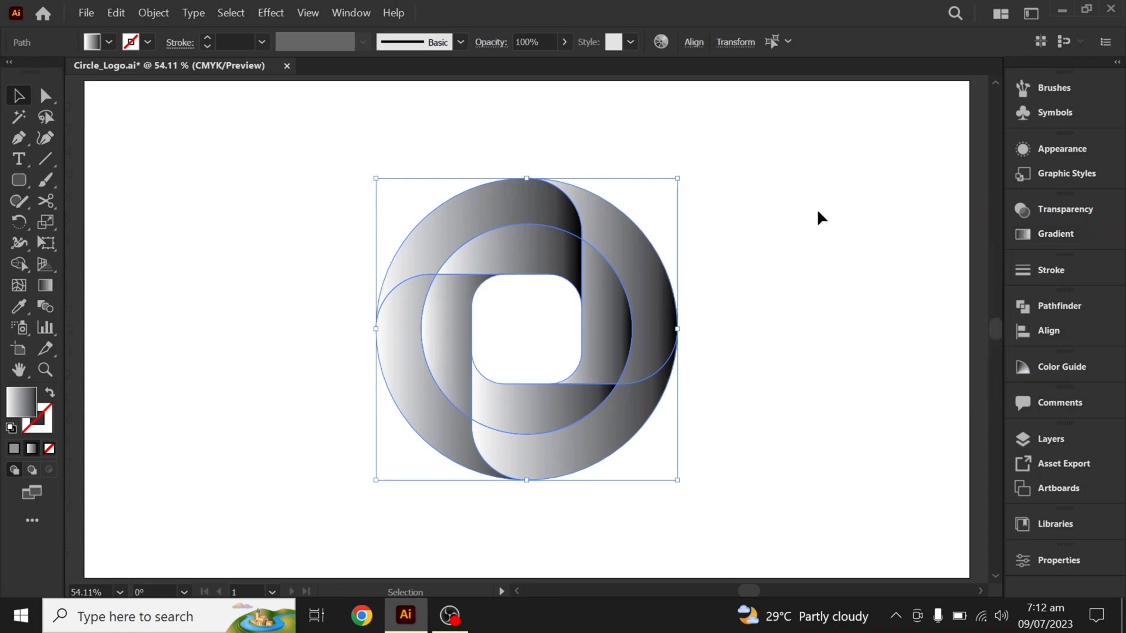
left_click(817, 209)
Step: Redirect the upper-right outer segment's gradient at about -56°, from white at its top tip to black at its lower end
left_click(635, 279)
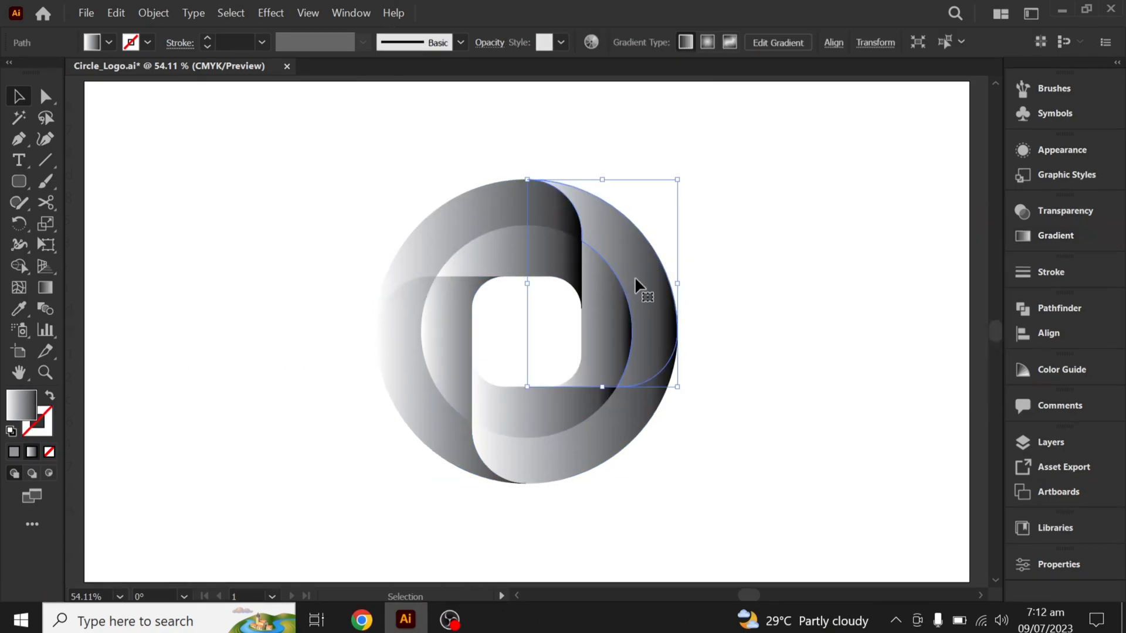
left_click(1067, 245)
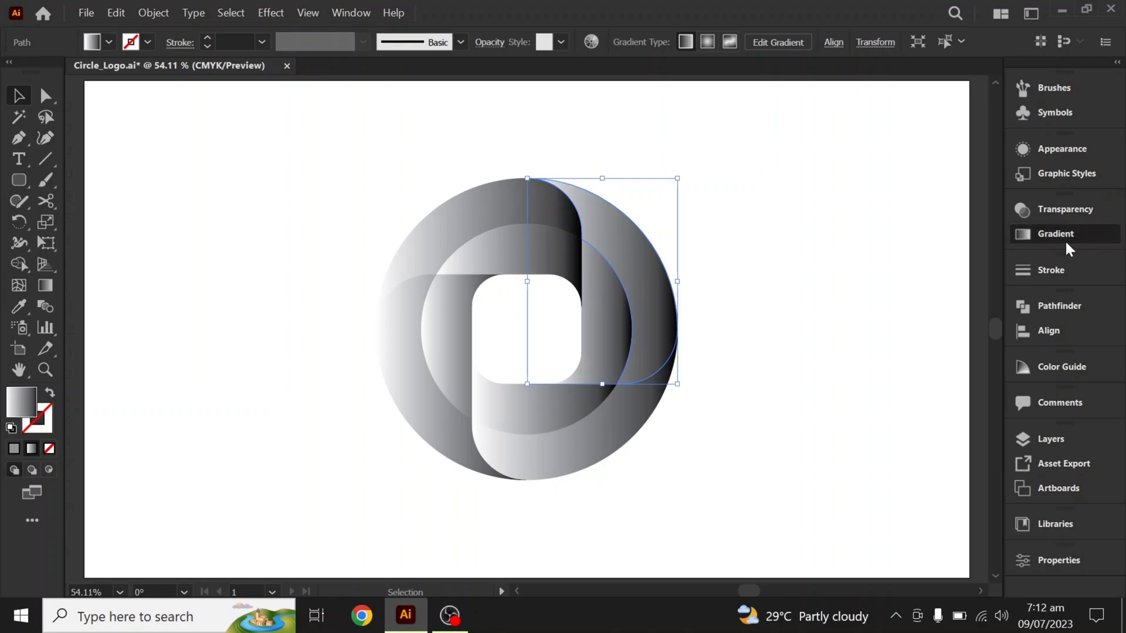
left_click(38, 289)
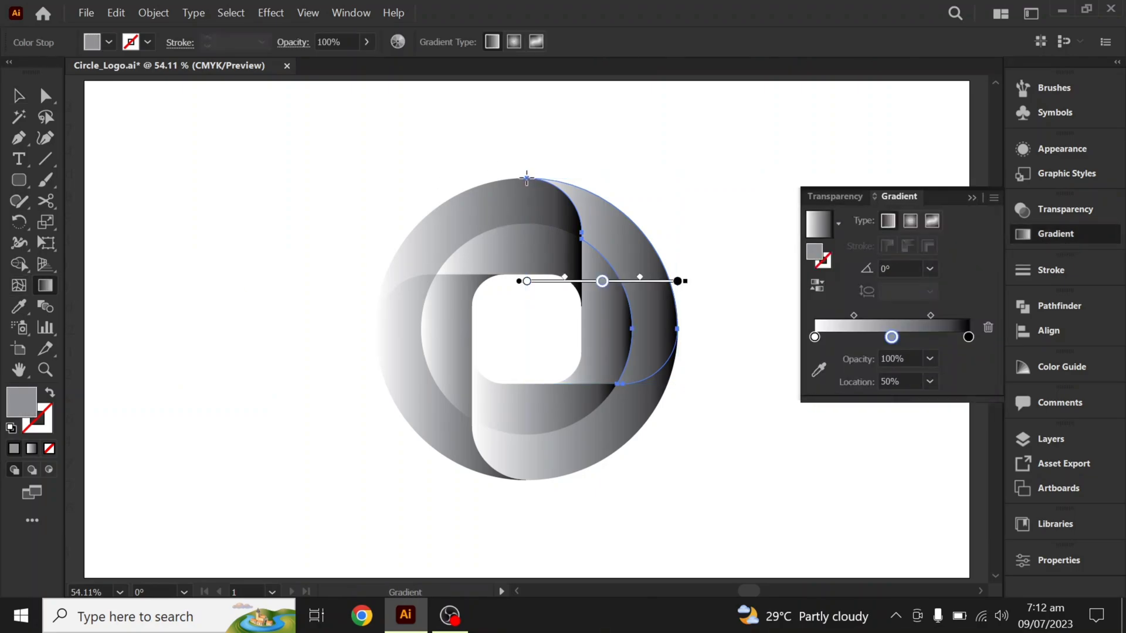
left_click_drag(527, 178, 654, 364)
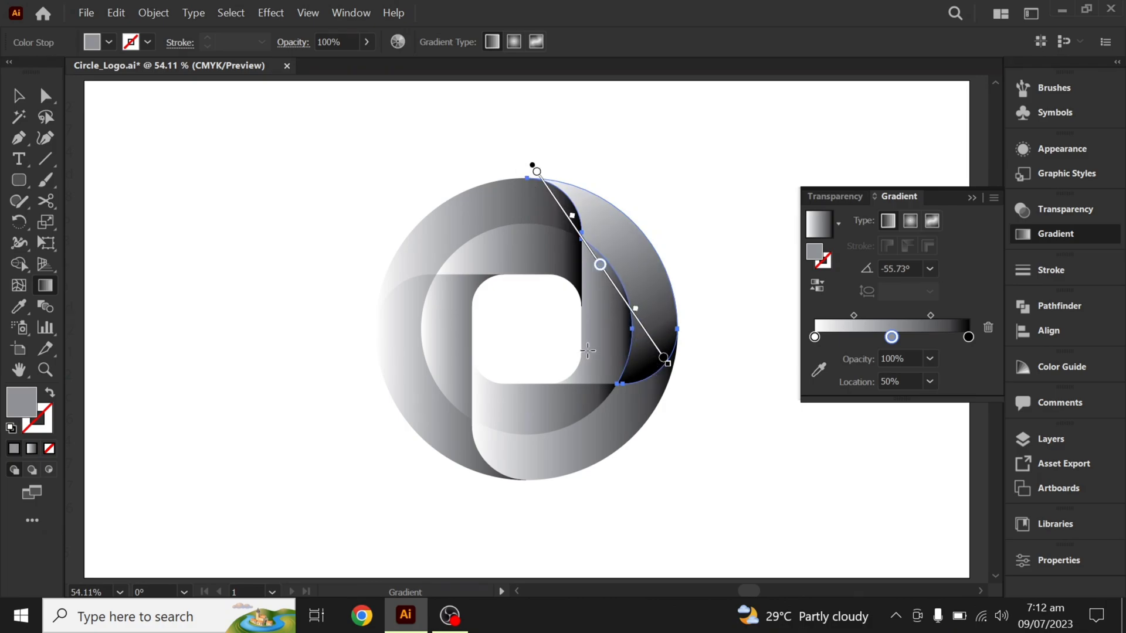
key("v")
Step: Redirect the upper-left outer segment's gradient at about 35°, from white at its left tip to black at its upper rounded end
left_click(438, 235)
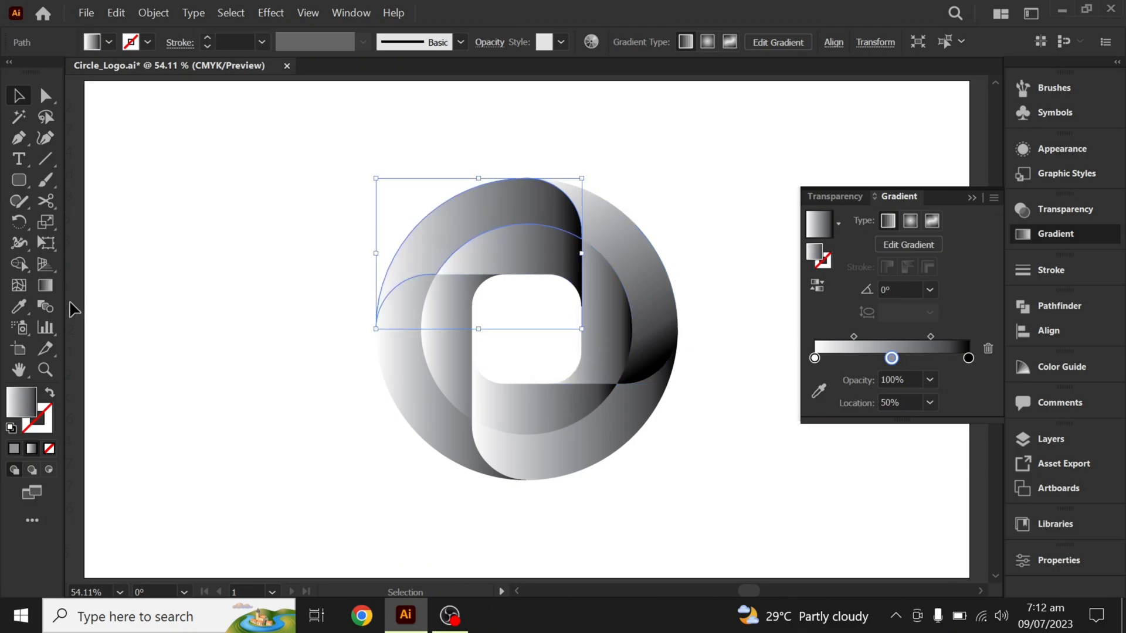
left_click(45, 286)
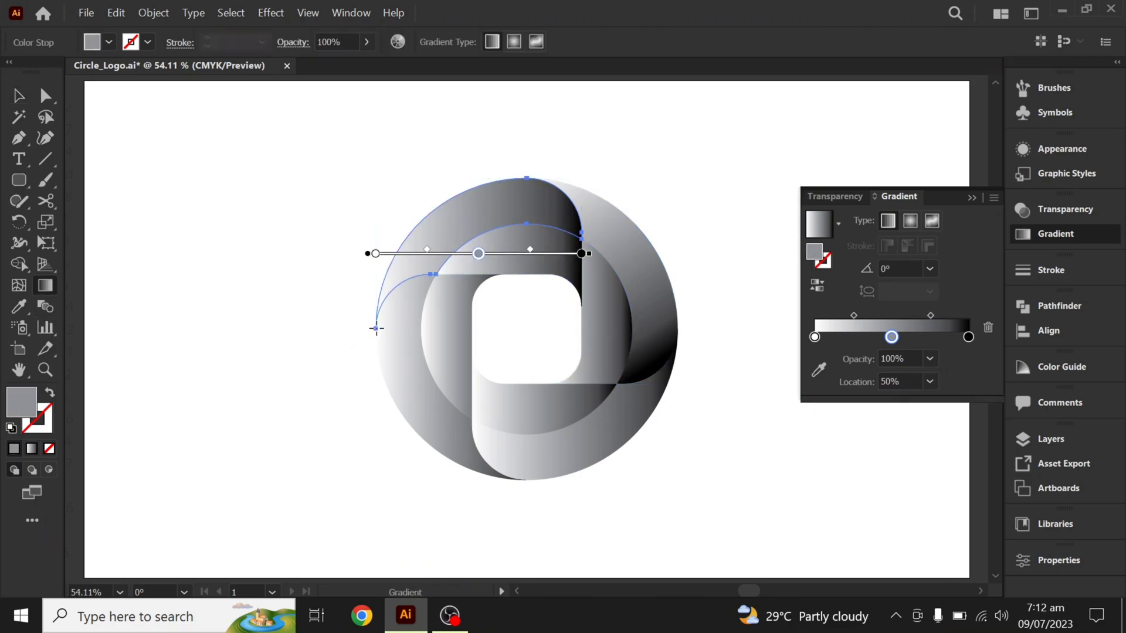
left_click_drag(381, 325, 560, 199)
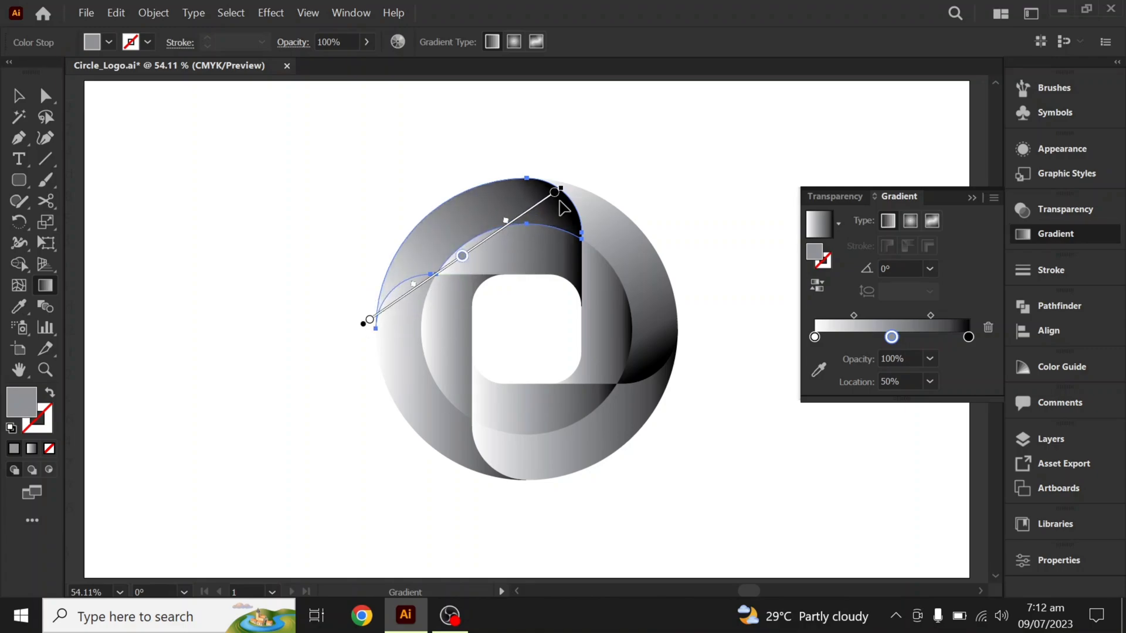
key("v")
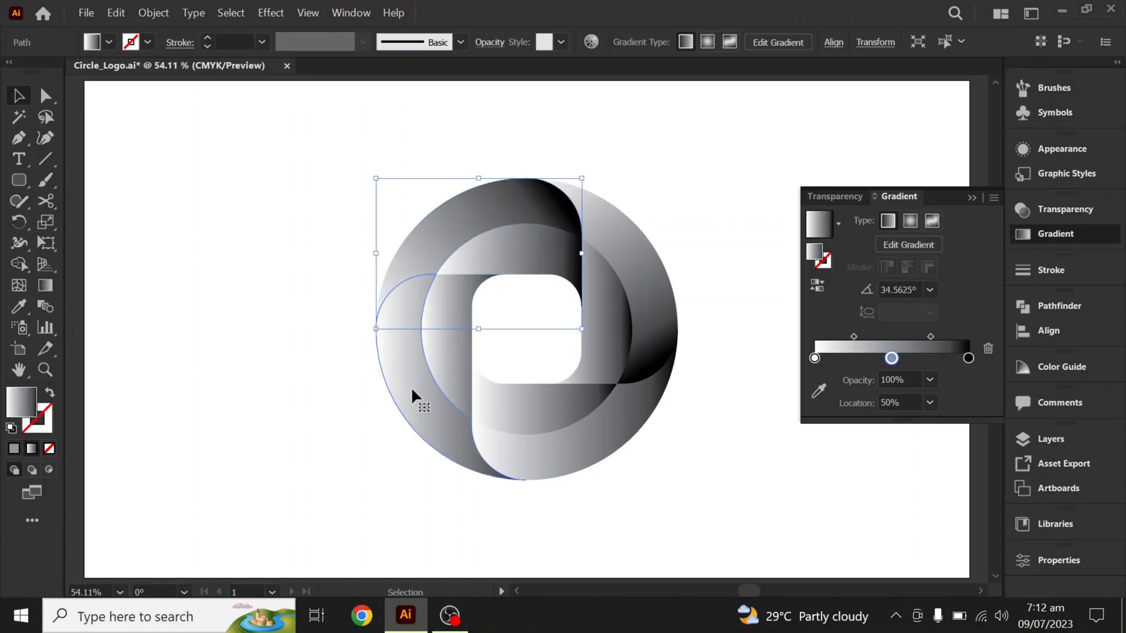
Step: Redirect the lower-left outer segment's gradient at about 125°, from white at its bottom tip to black at its upper rounded end
left_click(410, 386)
left_click(46, 285)
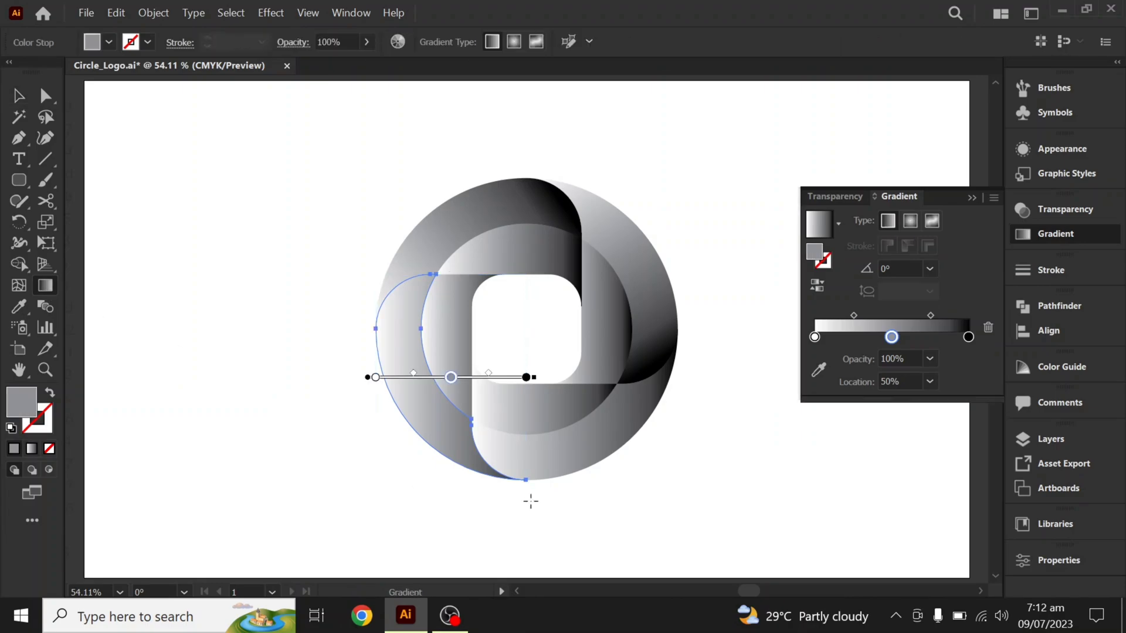
left_click_drag(525, 480, 397, 298)
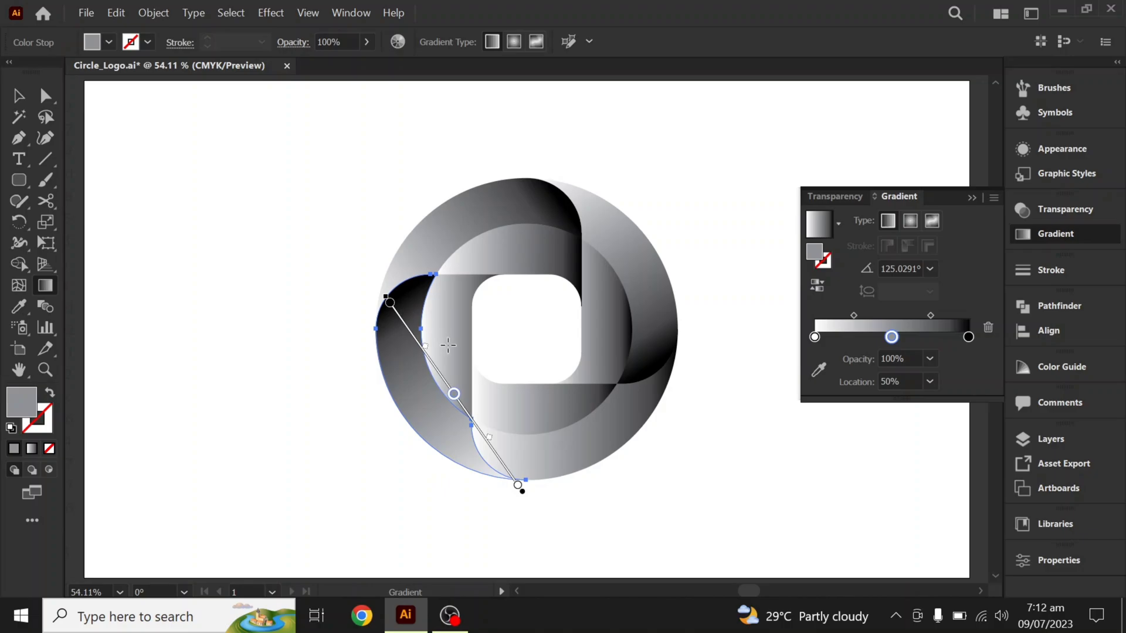
key("v")
Step: Redirect the lower-right outer segment's gradient at about -147°, from white at its right tip to black at its lower rounded end, and deselect it
left_click(599, 423)
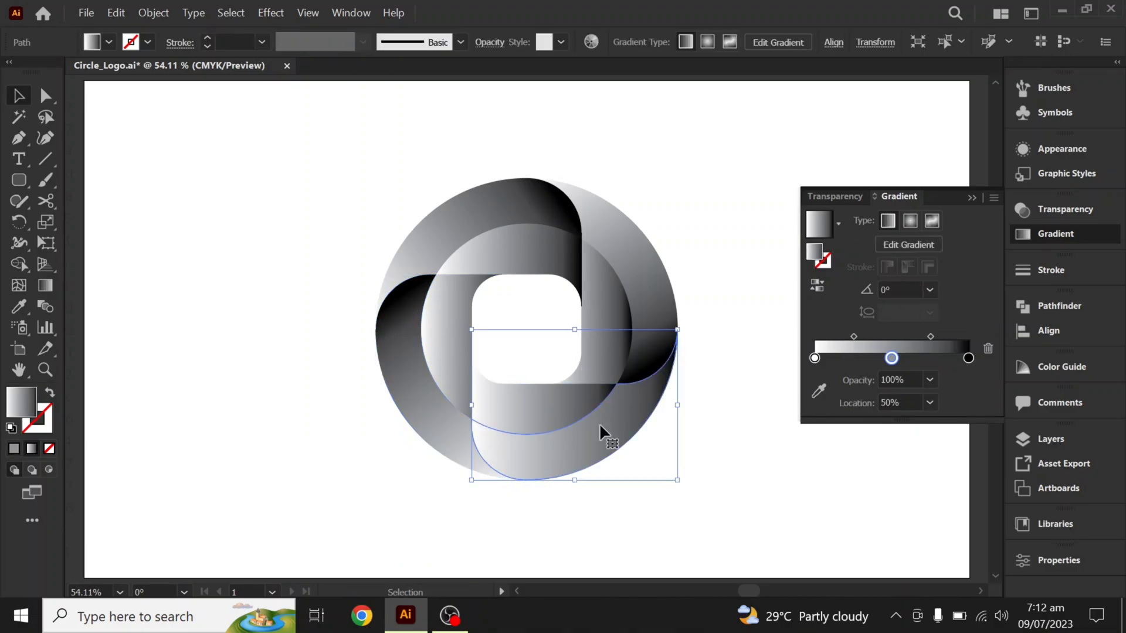
left_click(50, 284)
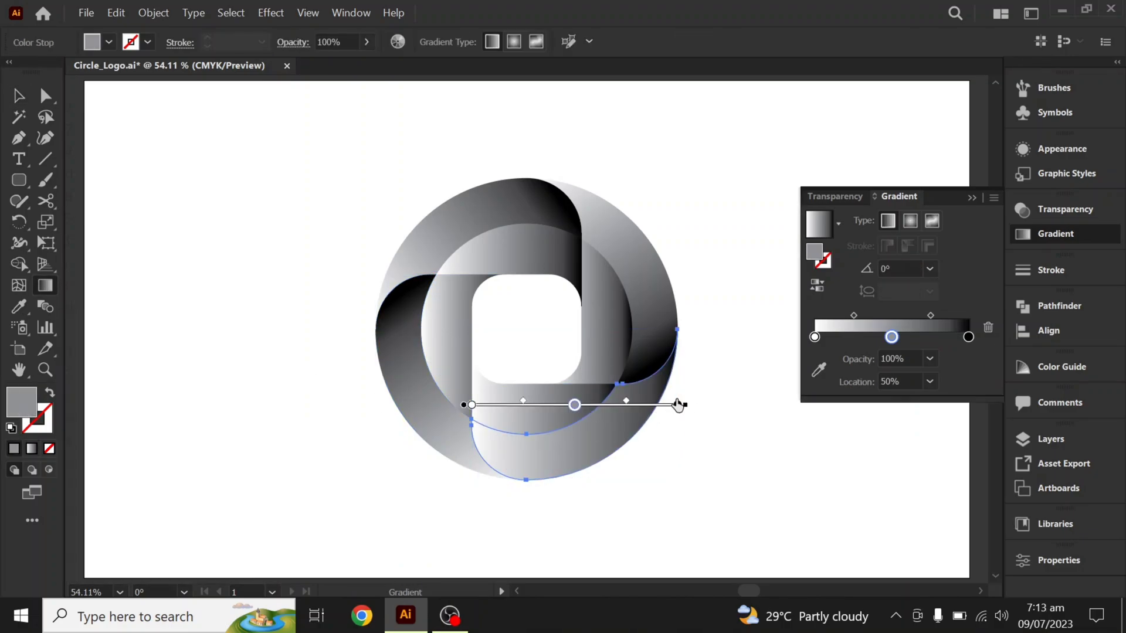
mouse_move(673, 333)
left_mouse_down()
mouse_move(473, 476)
mouse_move(492, 445)
mouse_move(488, 453)
left_mouse_up()
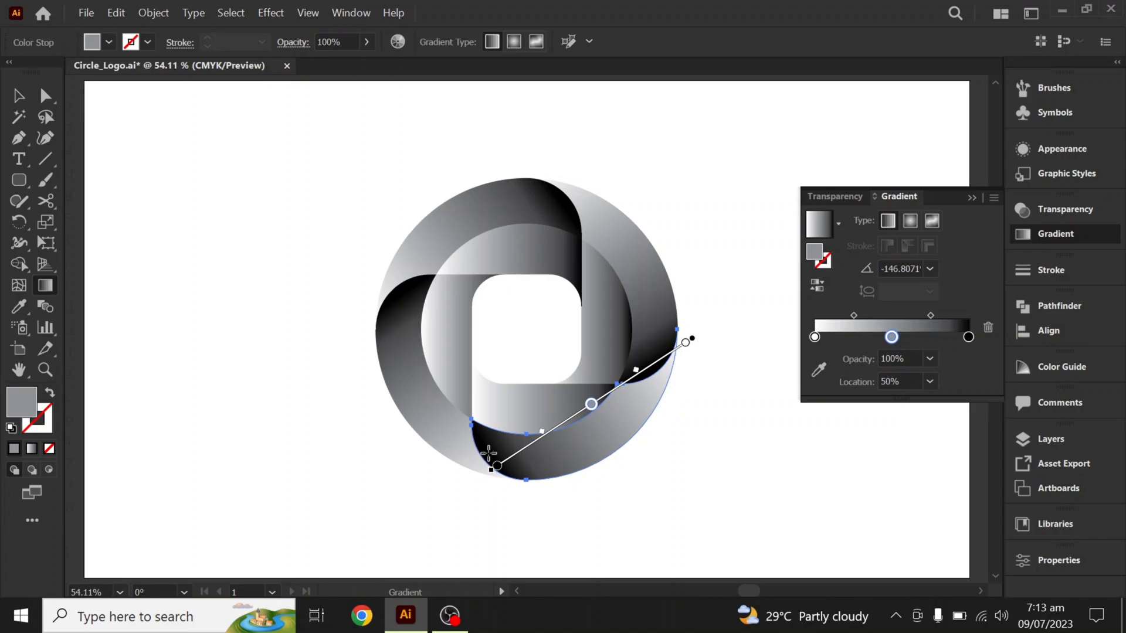
key("v")
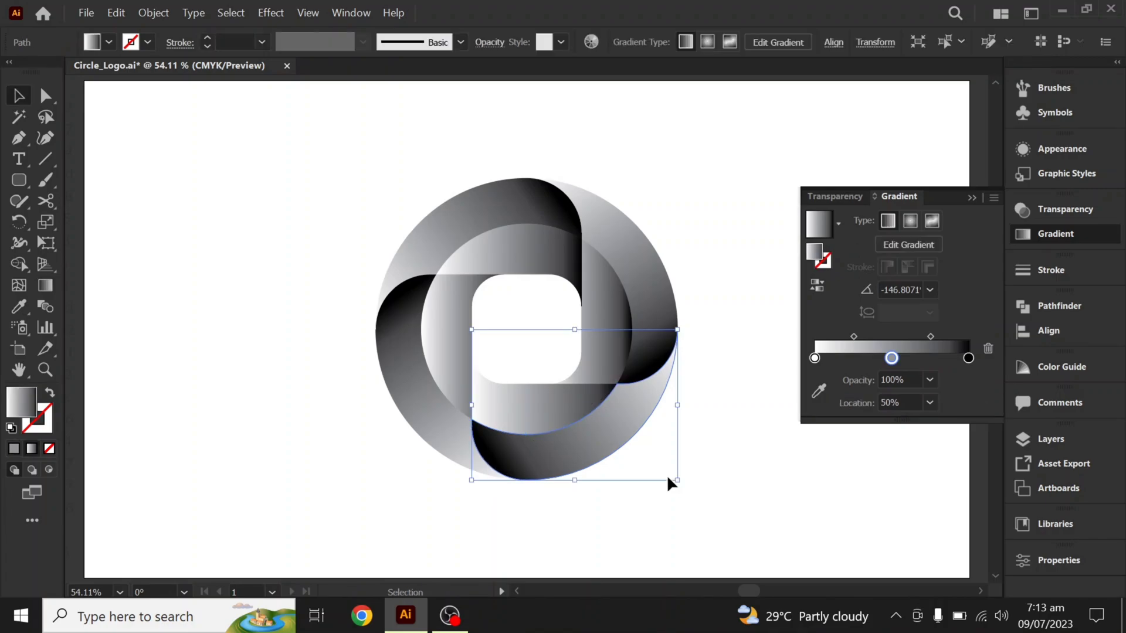
left_click(706, 496)
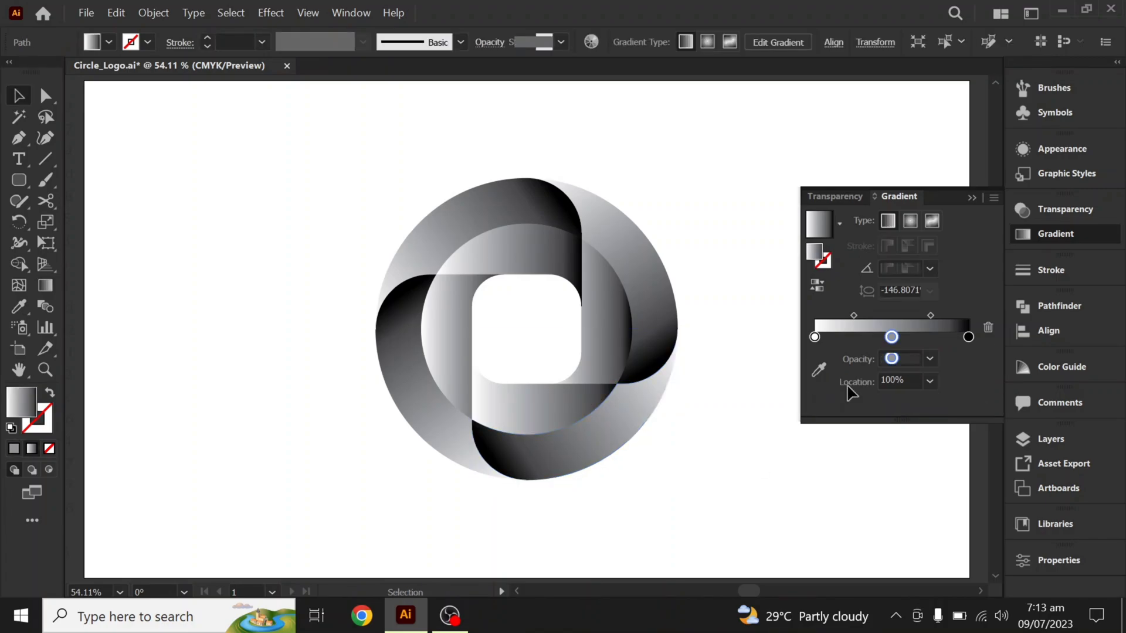
left_click(971, 198)
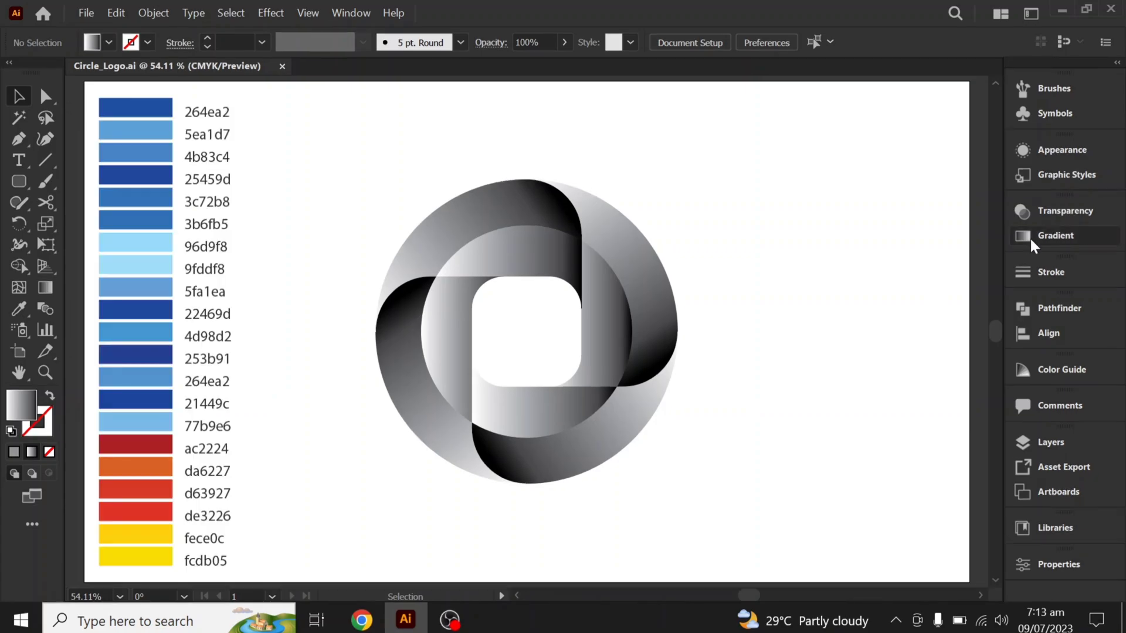
Step: Recolour the upper-left outer segment's gradient by sampling swatches 264ea2 for the end stop, 5ea1d7 for the middle and 4b83c4 for the start
left_click(1029, 234)
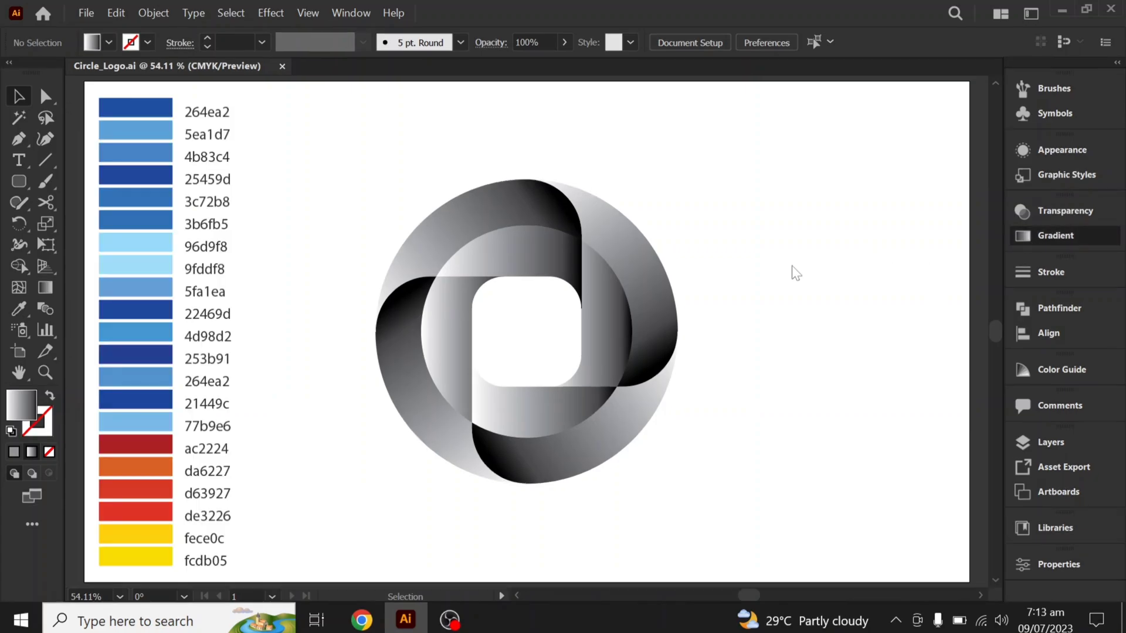
left_click(643, 278)
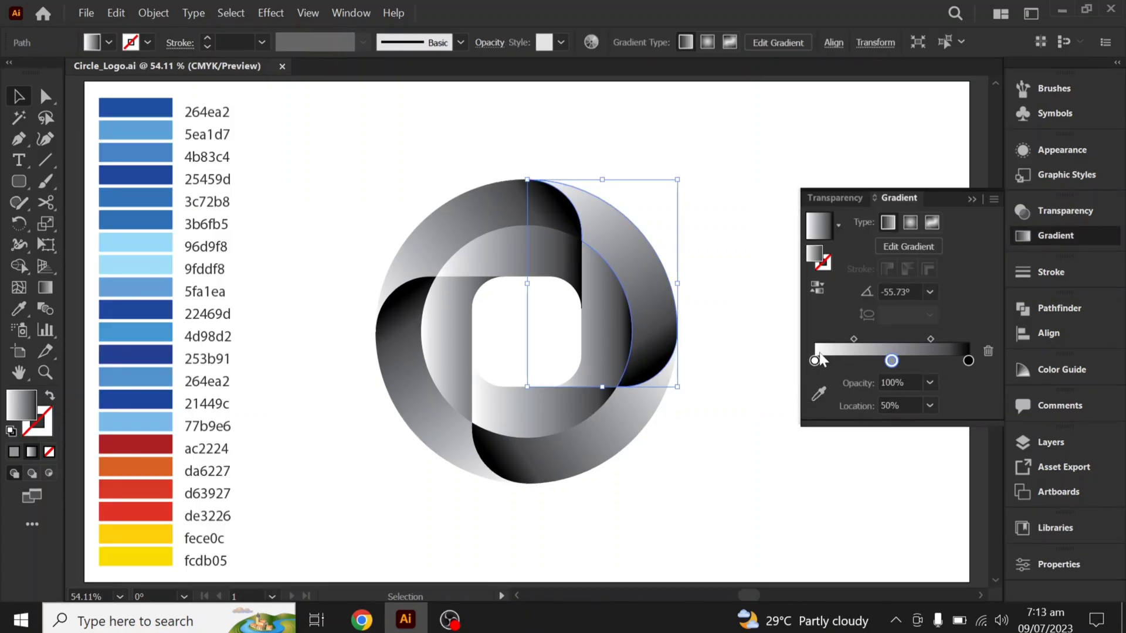
left_click(466, 226)
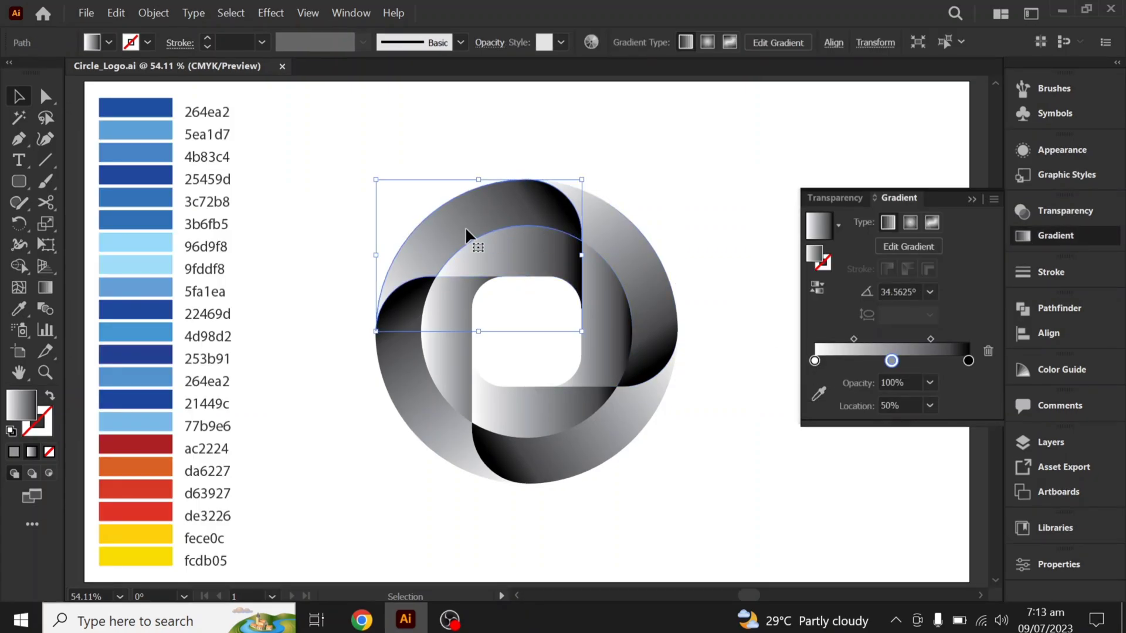
left_click(968, 357)
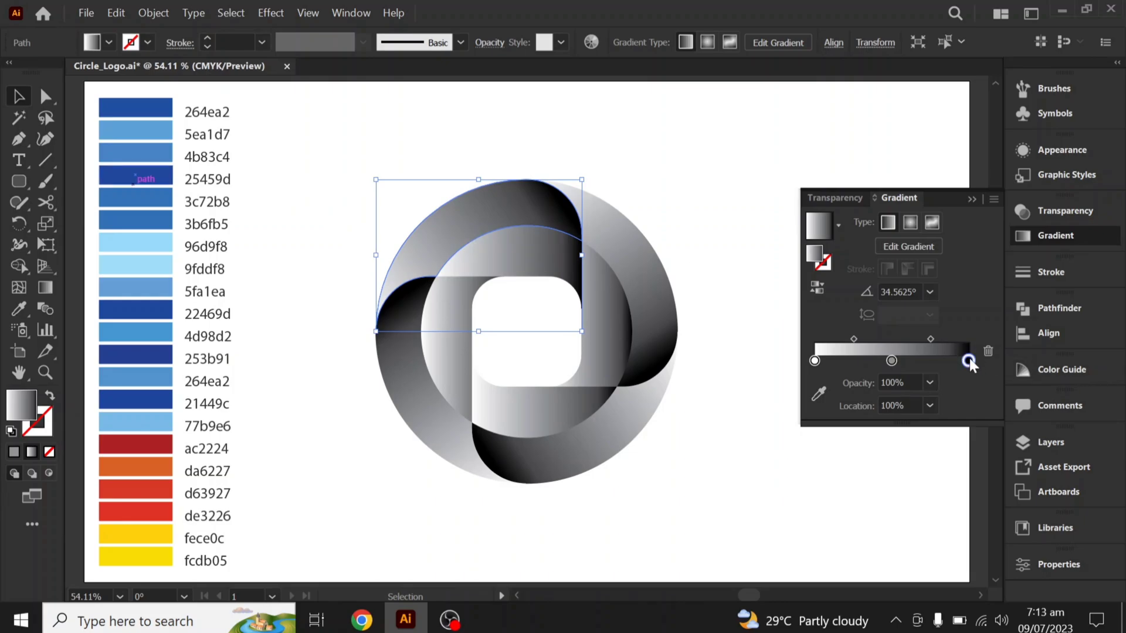
left_click(820, 393)
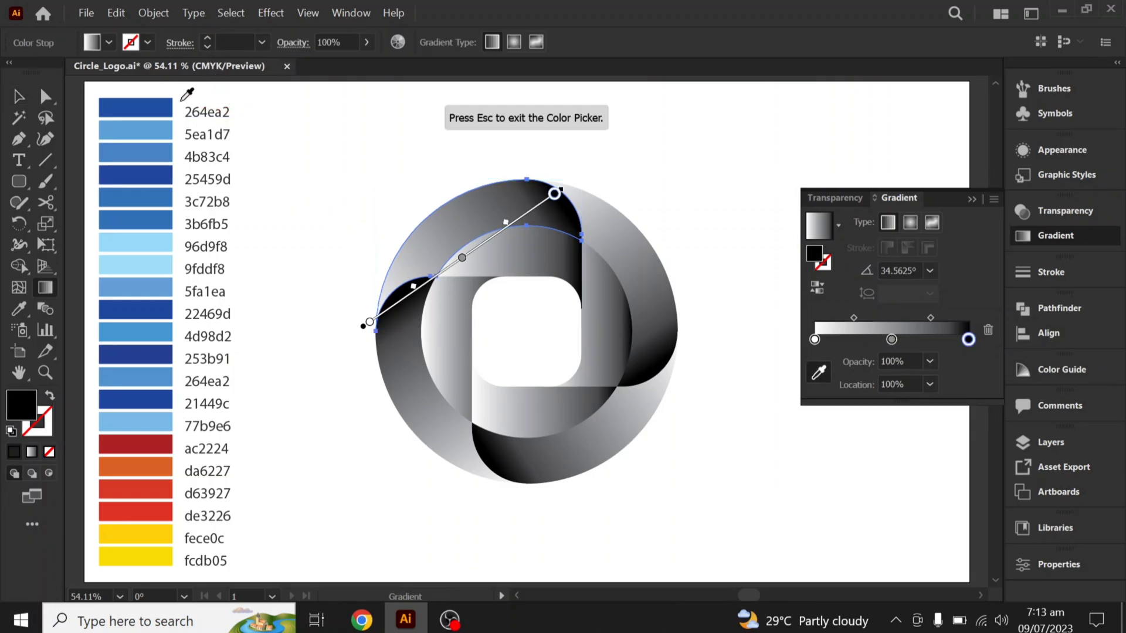
left_click(161, 108)
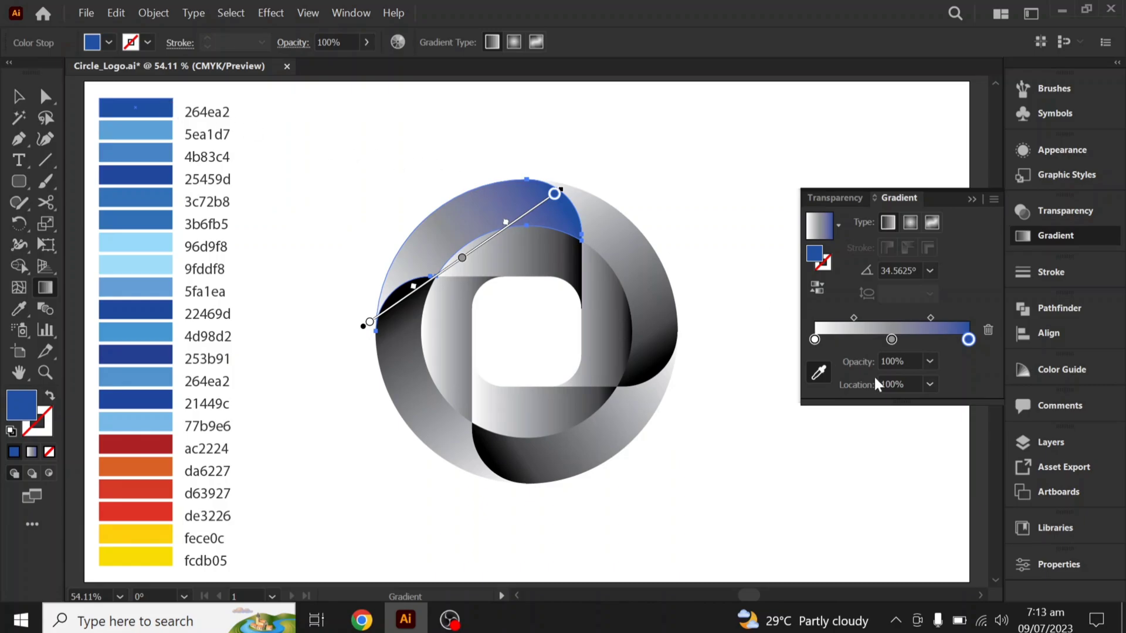
left_click(150, 125)
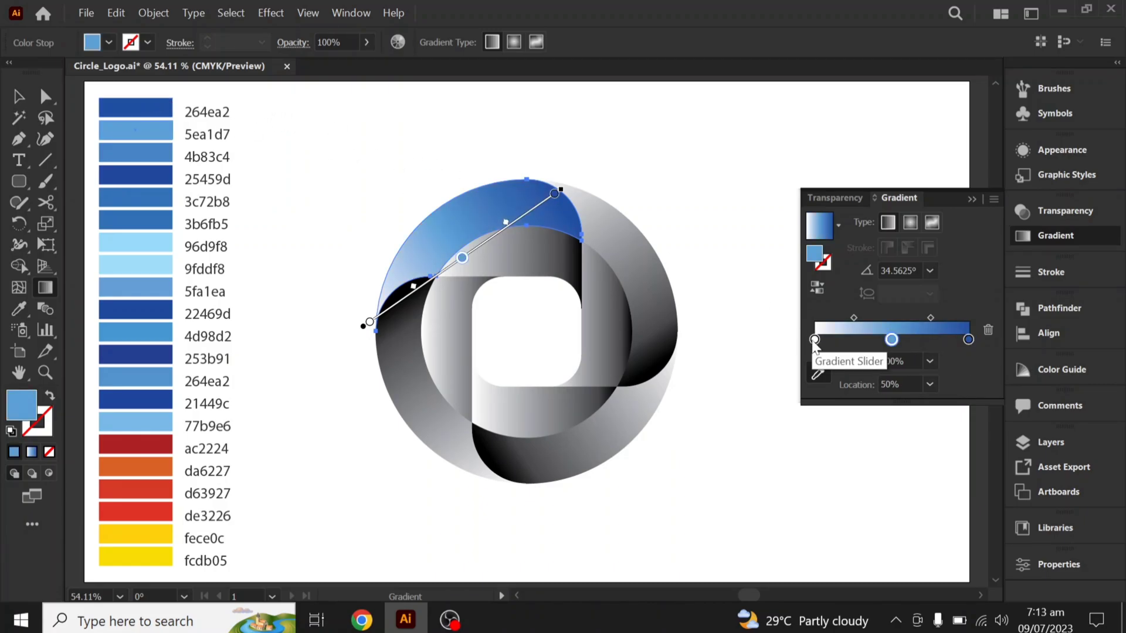
left_click(814, 340)
left_click(156, 149)
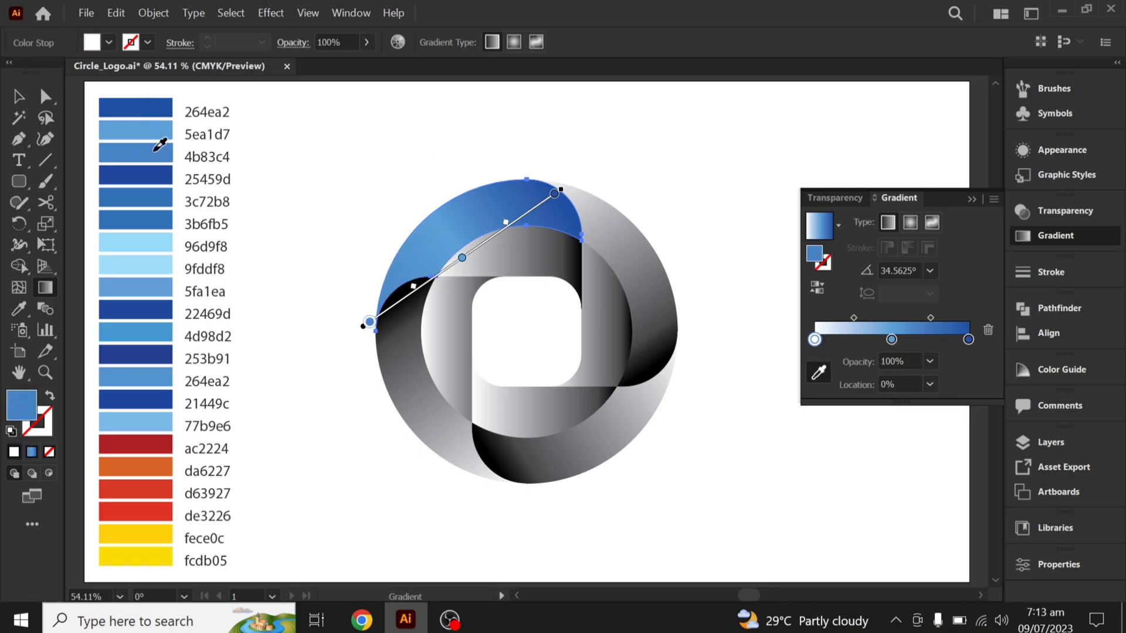
left_click(18, 96)
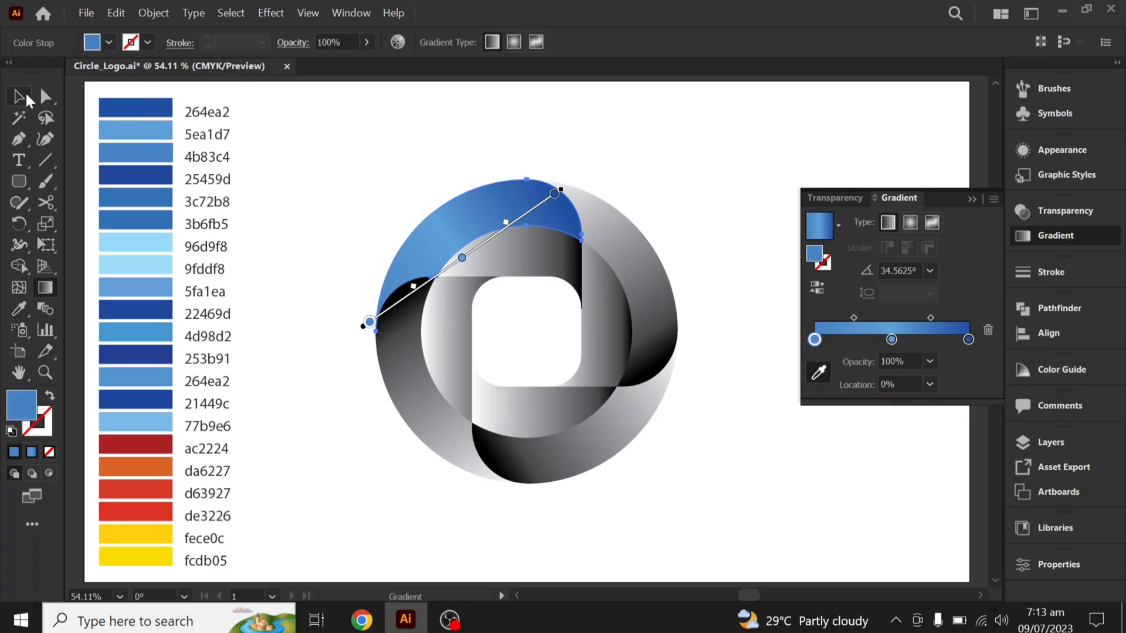
Step: Recolour the lower-left outer segment's gradient by sampling swatches 25459d for the end stop, 3c72b8 for the middle and 3b6fb5 for the start
left_click(419, 389)
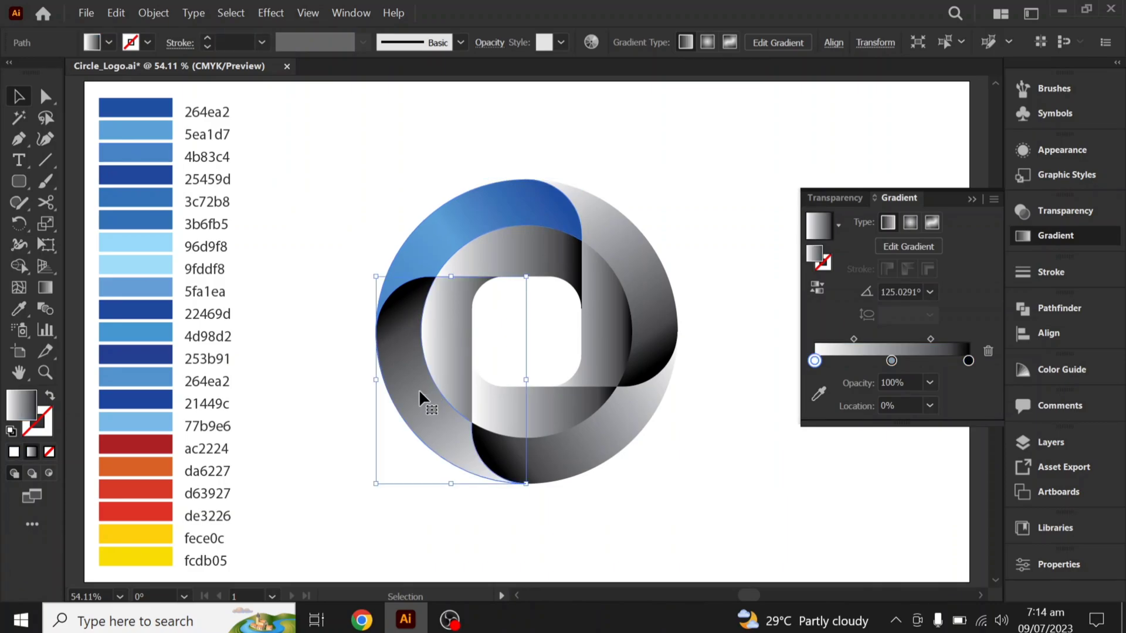
left_click(968, 361)
left_click(820, 393)
left_click(171, 180)
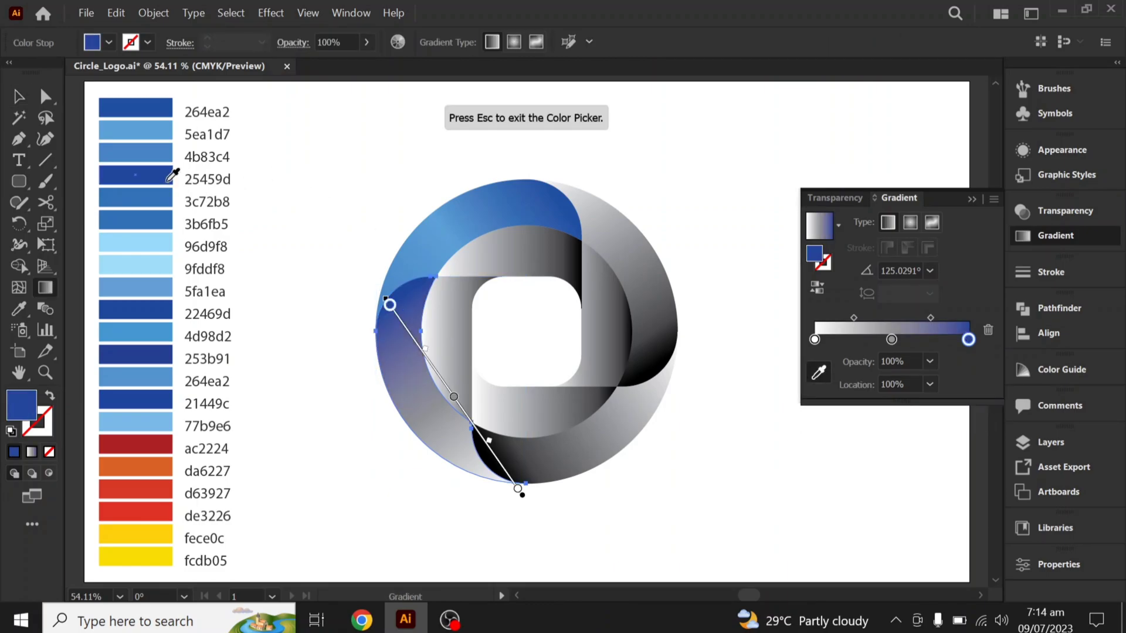
left_click(891, 340)
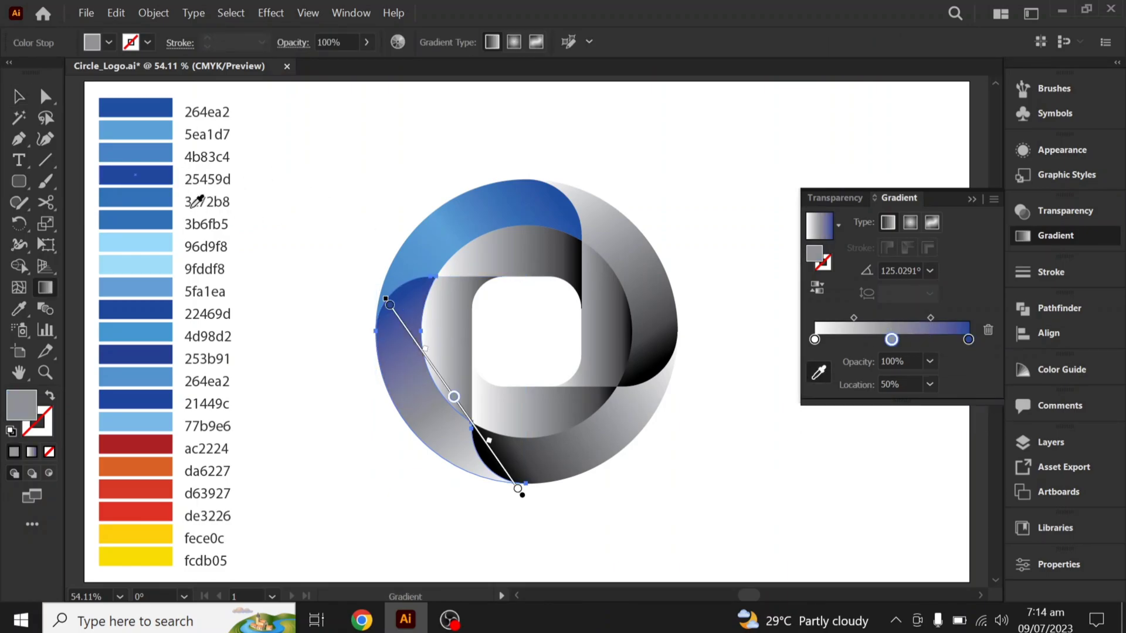
left_click(167, 196)
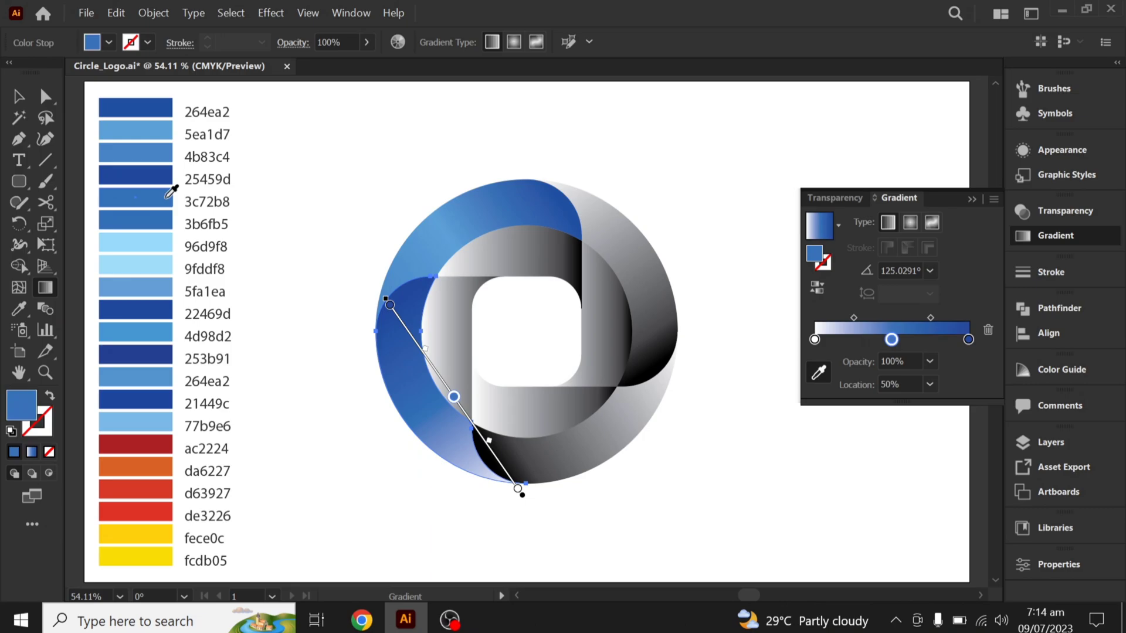
left_click(814, 340)
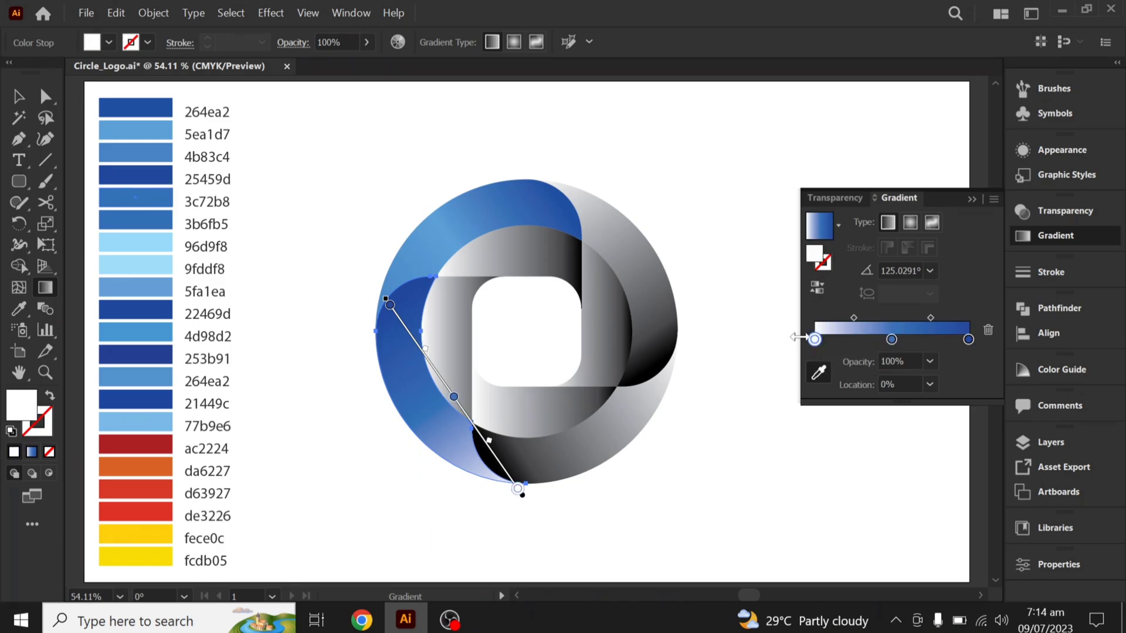
left_click(133, 217)
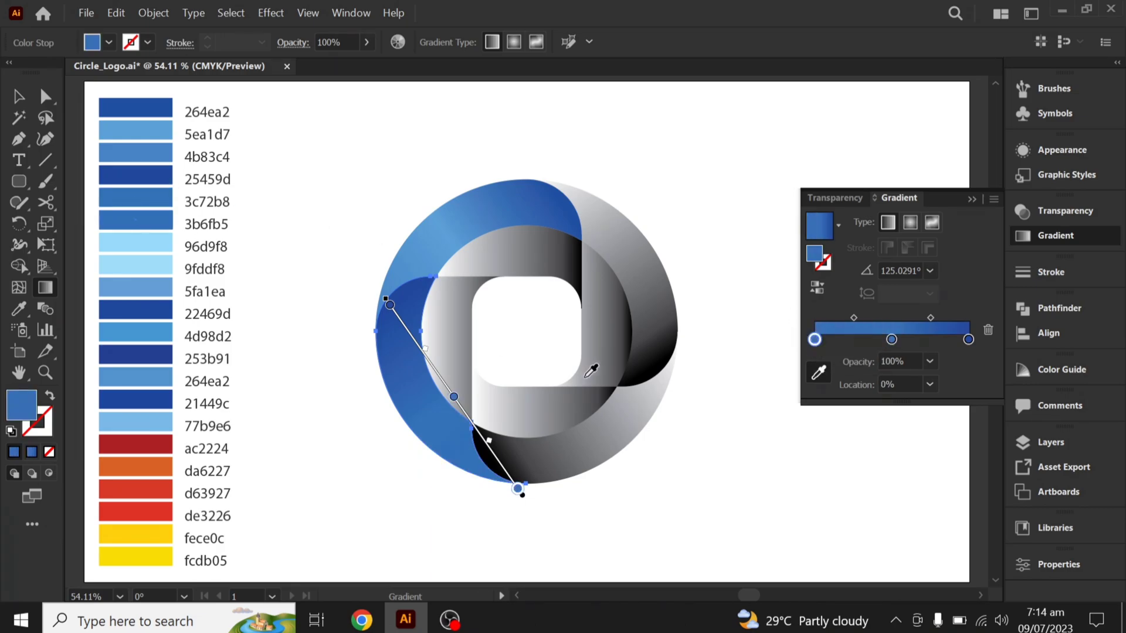
Step: Recolour the upper-right outer segment's gradient with swatches 96d9f8 for the end stop, 9fddf8 for the middle and 5fa1ea for the start, and reverse it
key("v")
left_click(658, 302)
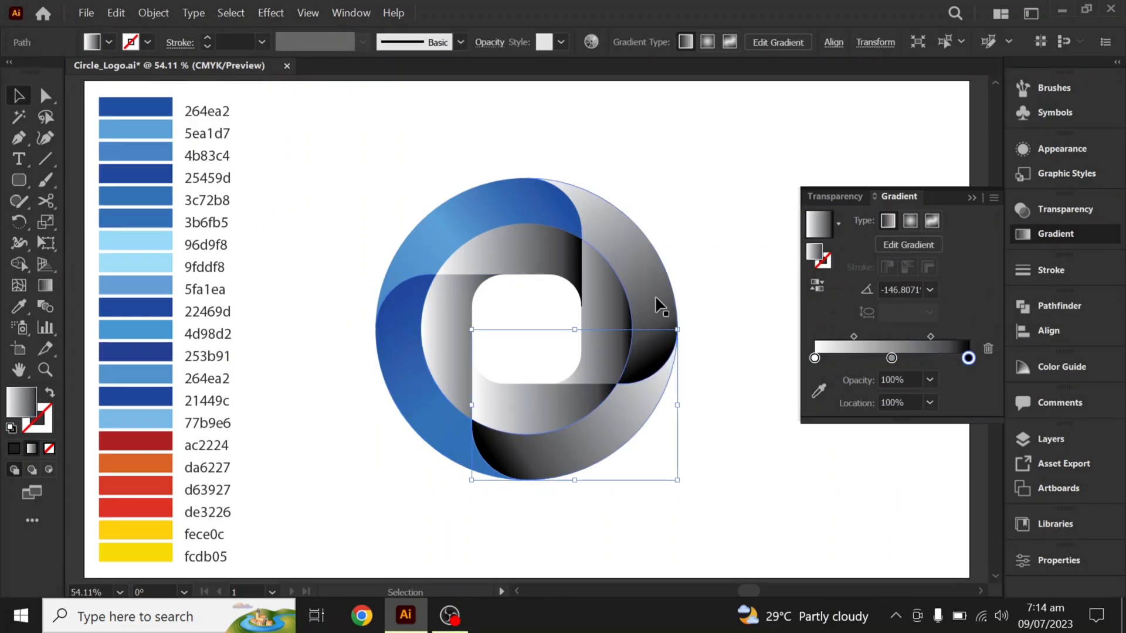
left_click(819, 390)
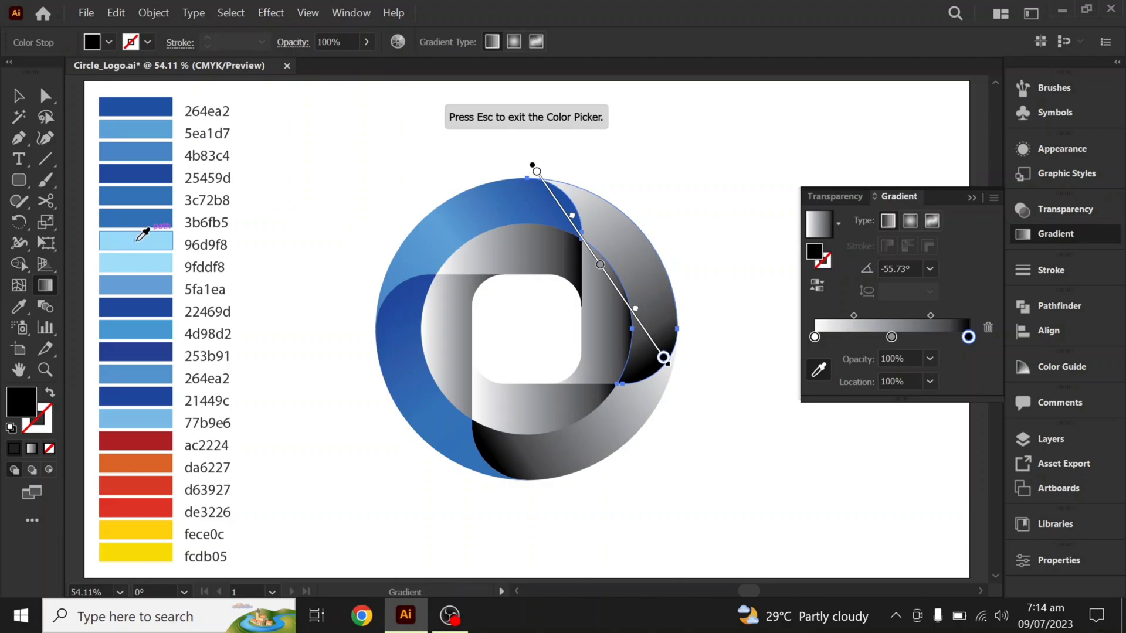
left_click(138, 239)
left_click(893, 338)
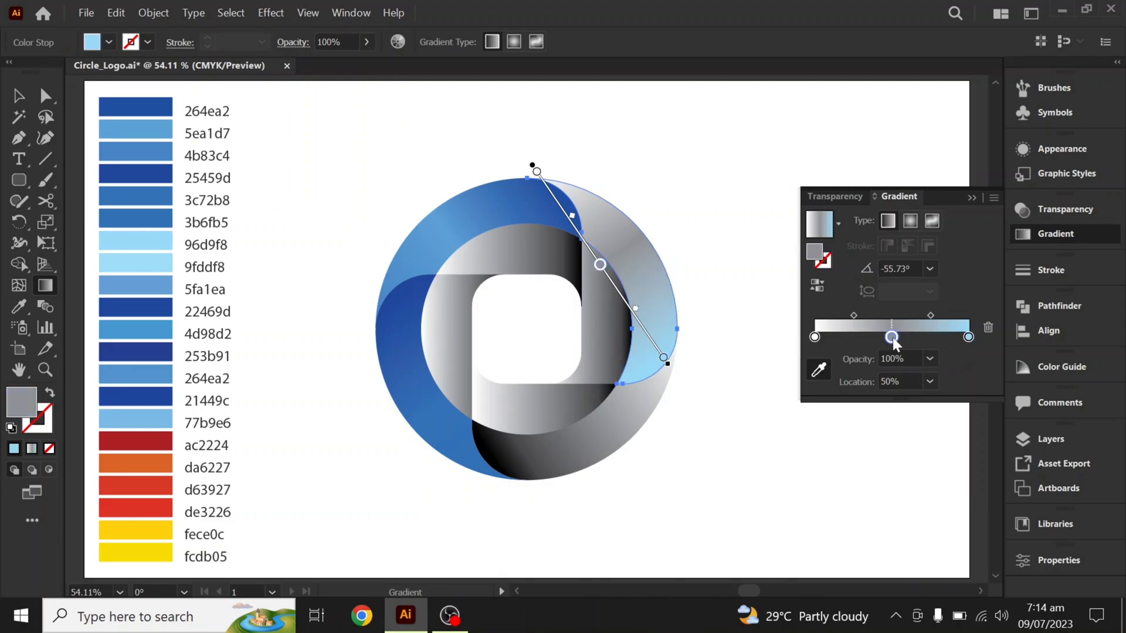
left_click(169, 257)
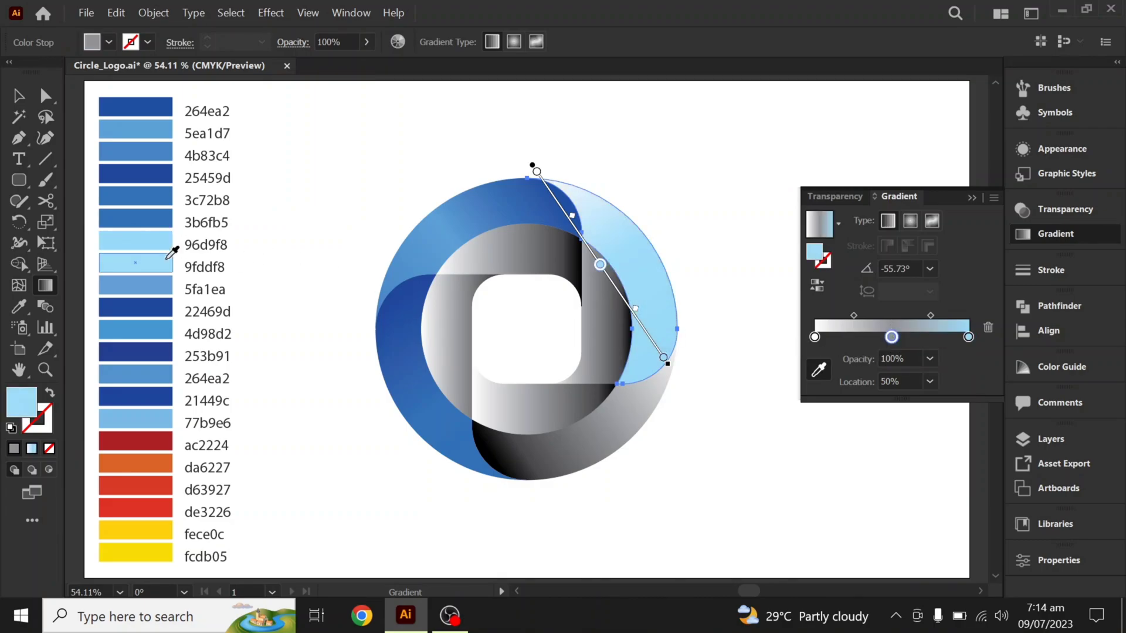
left_click(813, 337)
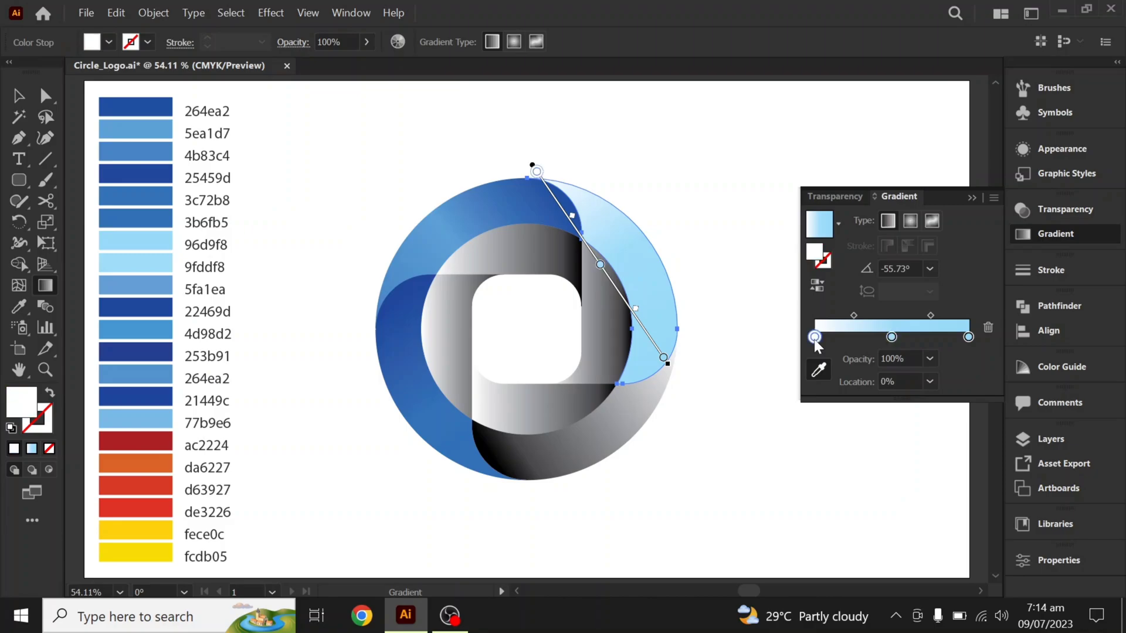
left_click(170, 279)
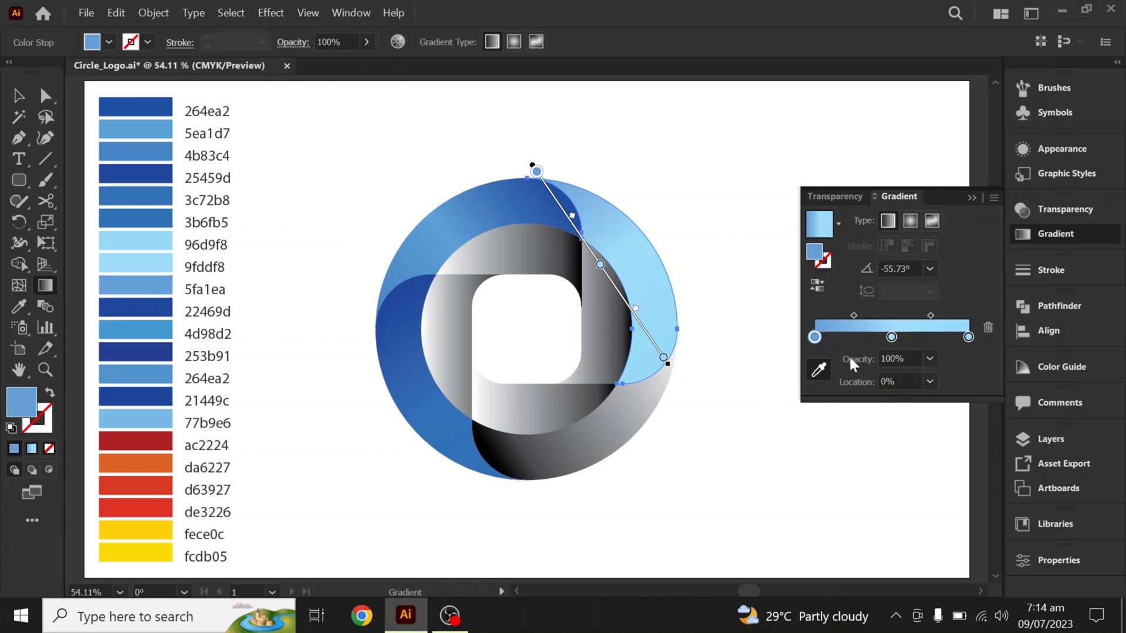
left_click(818, 287)
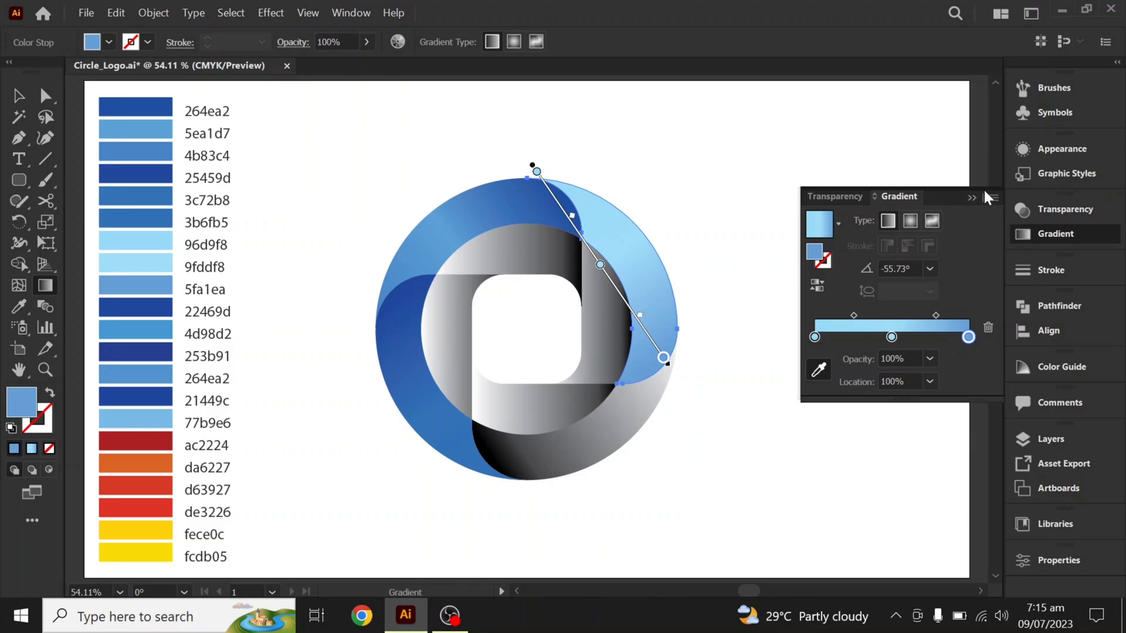
left_click(972, 199)
key("v")
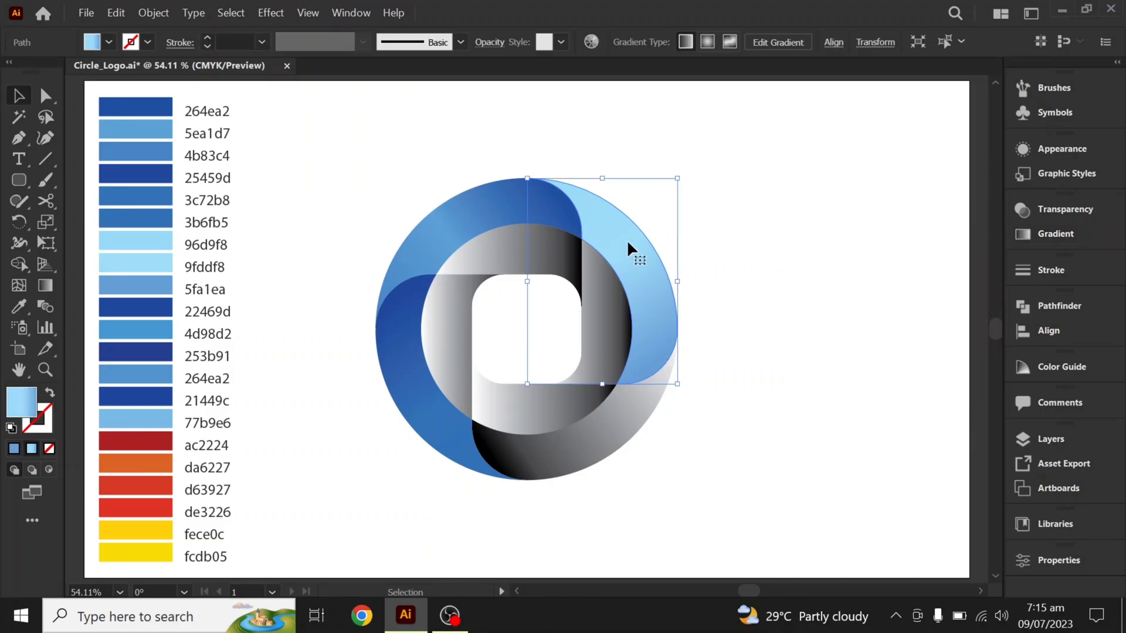
Step: Remove the top inner segment's middle gradient stop, sample swatches 22469d for the end and 4d98d2 for the start, and shift the midpoint slightly toward the end
left_click(482, 276)
left_click(1064, 232)
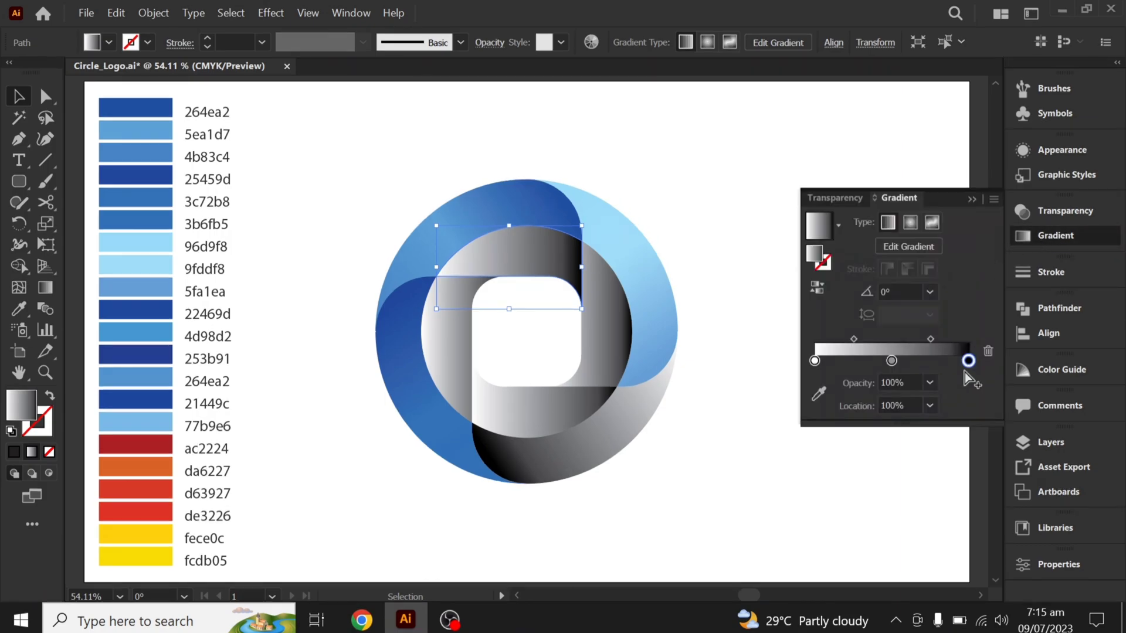
left_click_drag(893, 360, 895, 379)
left_click(968, 360)
left_click(818, 395)
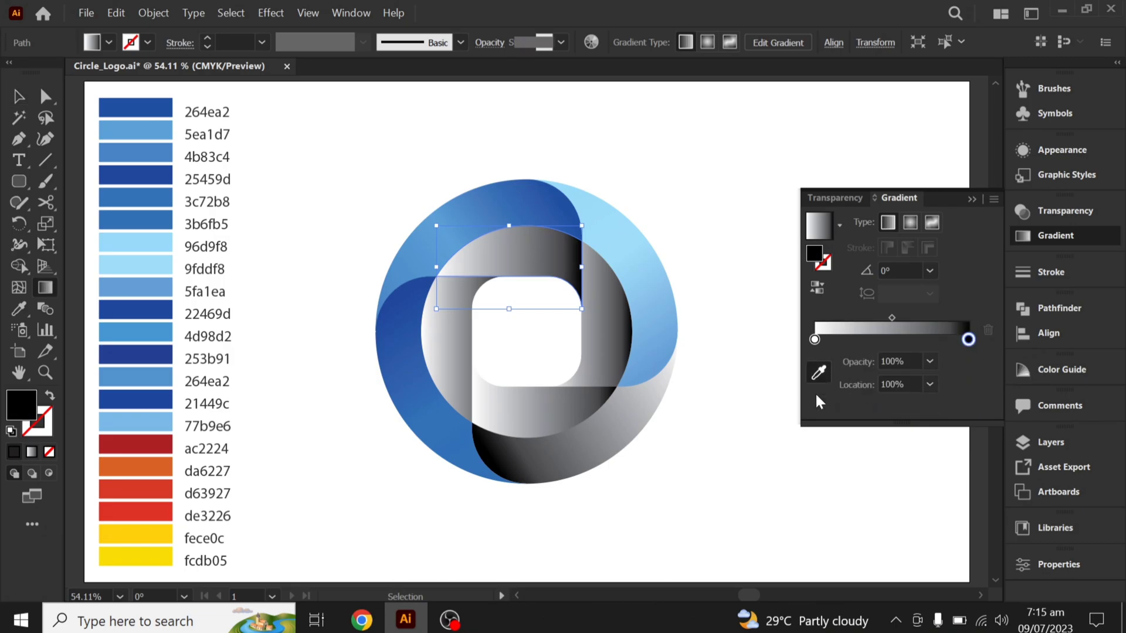
left_click(159, 310)
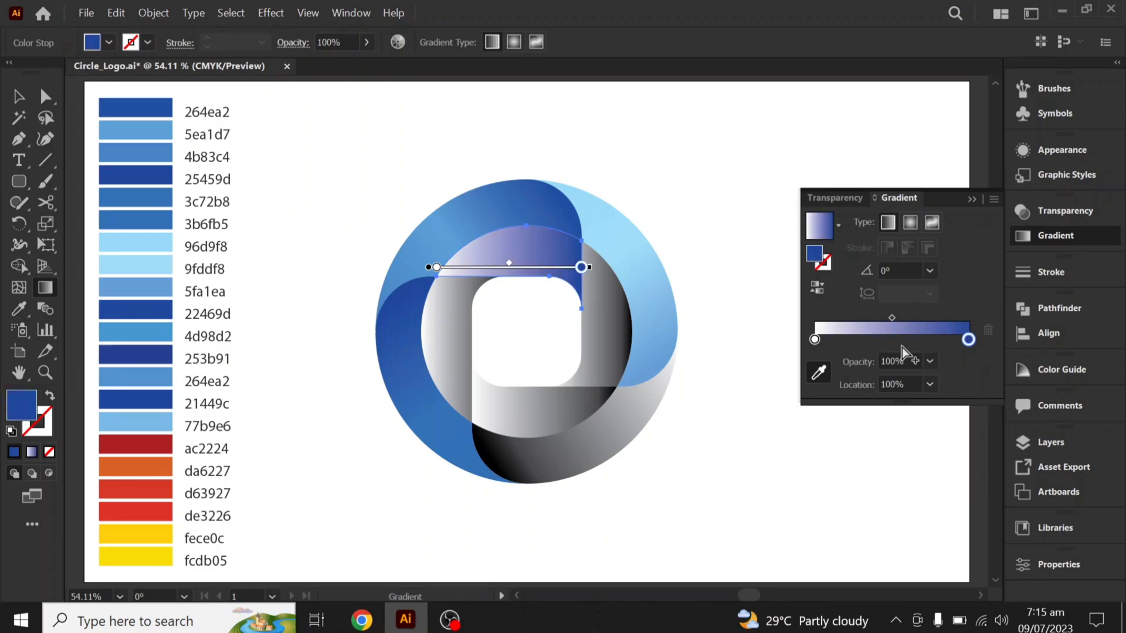
left_click(815, 339)
left_click(151, 329)
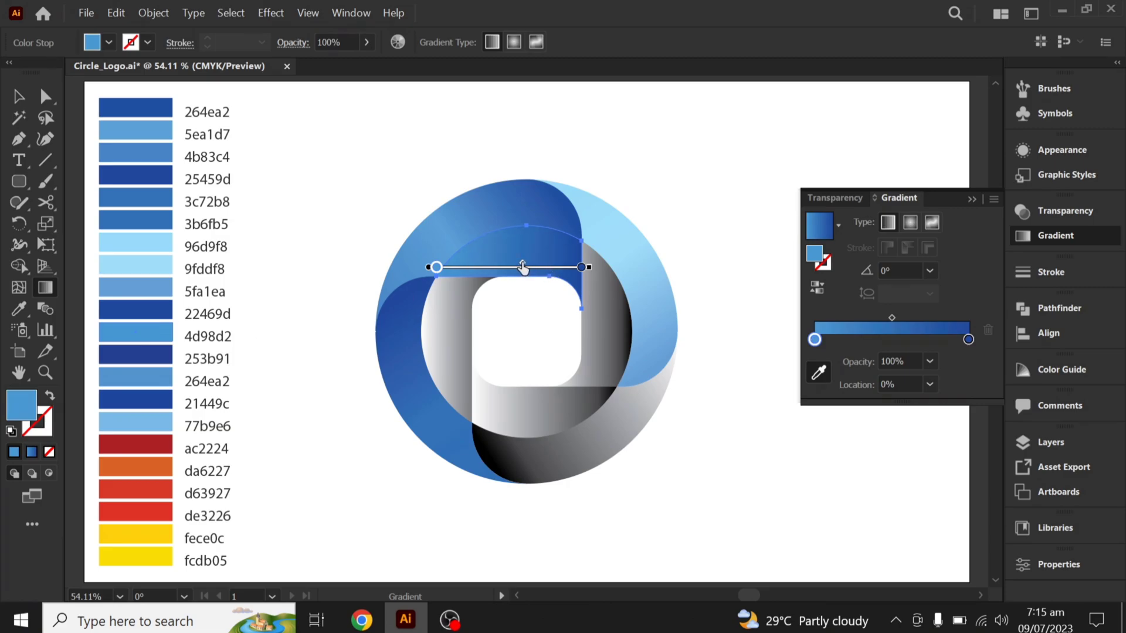
key("v")
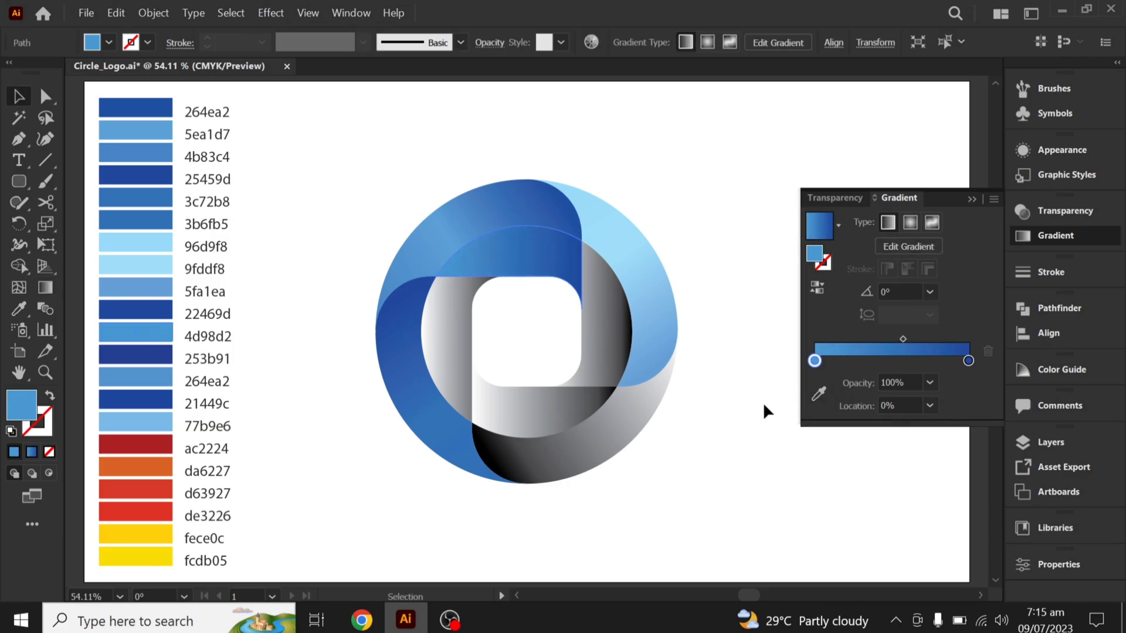
left_click(770, 408)
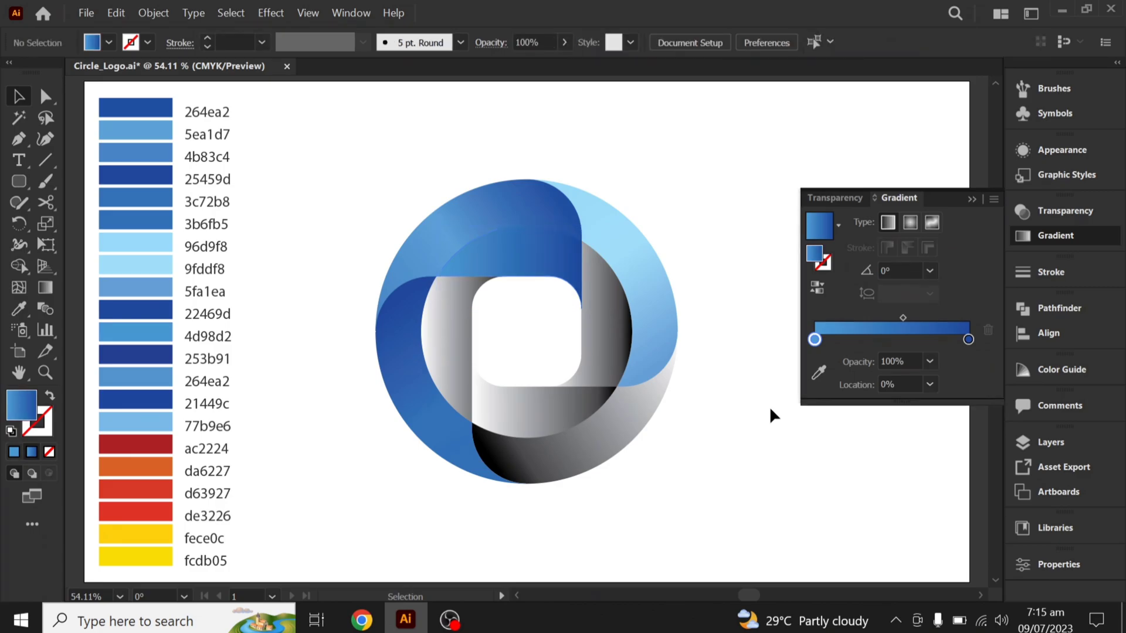
Step: Redirect the top inner segment's gradient at about 24.6°, from its lower-left tip toward the top of its arc, and deselect it
left_click(499, 258)
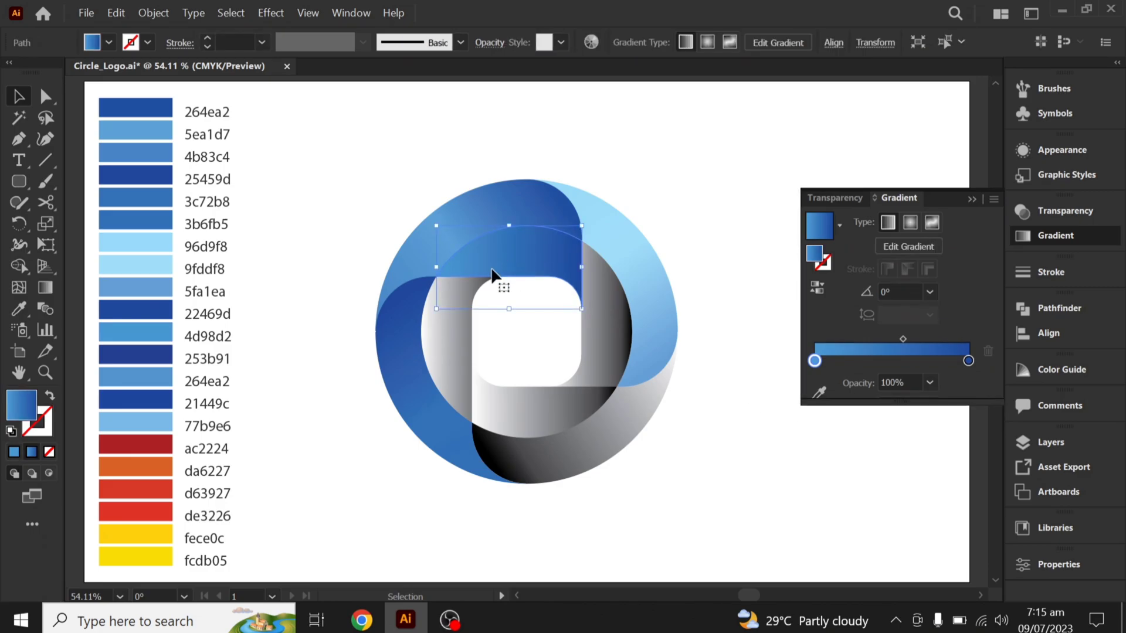
key("g")
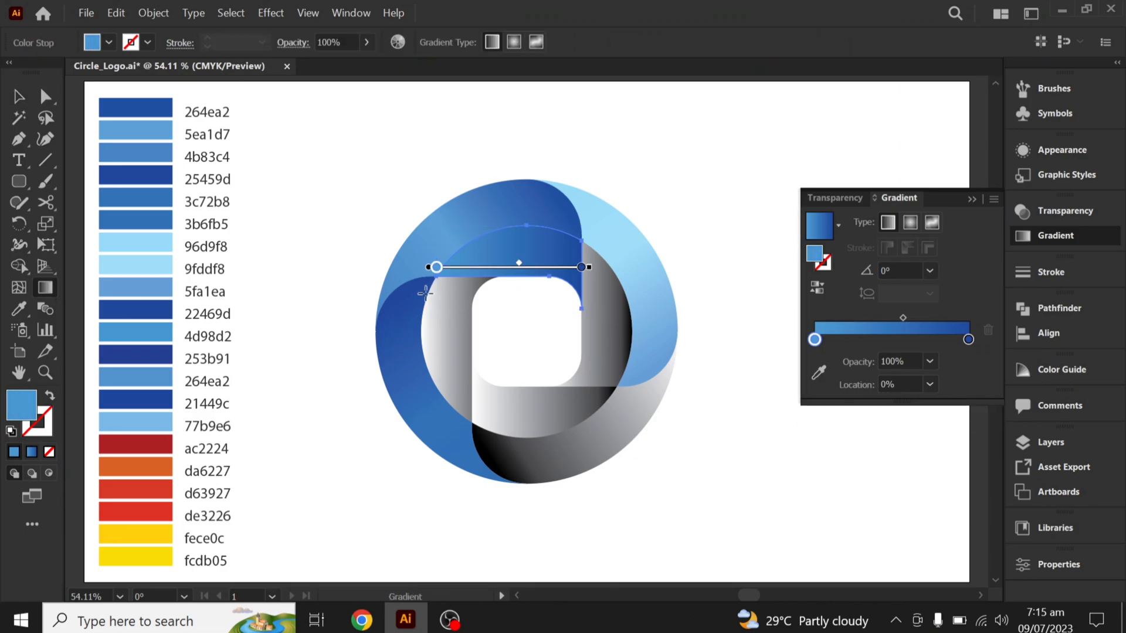
left_click_drag(437, 280, 540, 235)
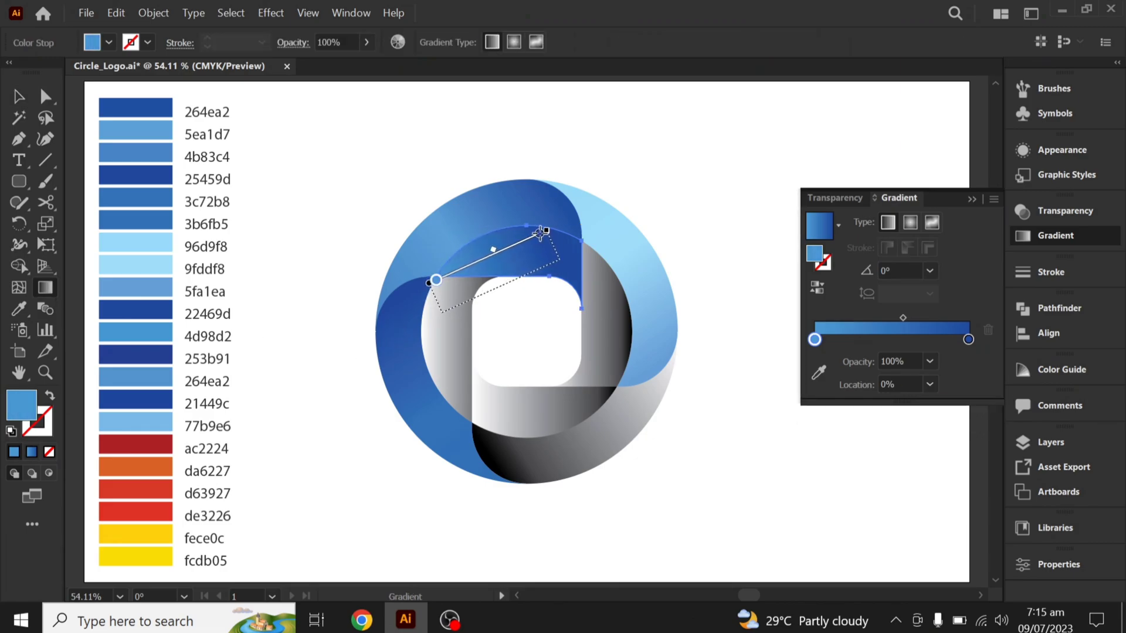
key("v")
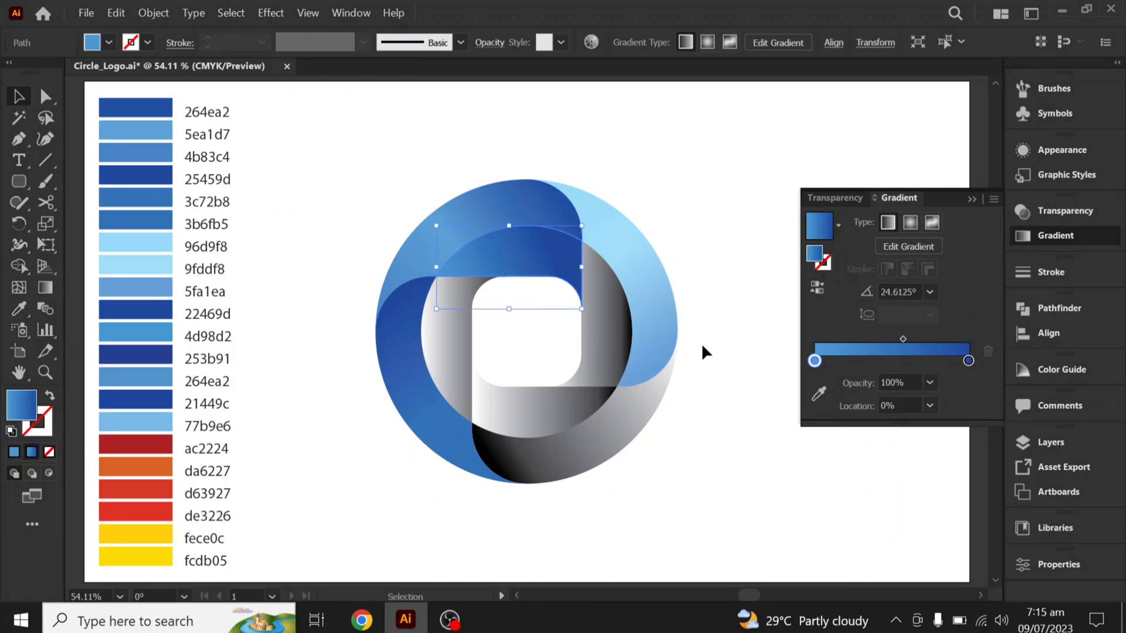
left_click(719, 368)
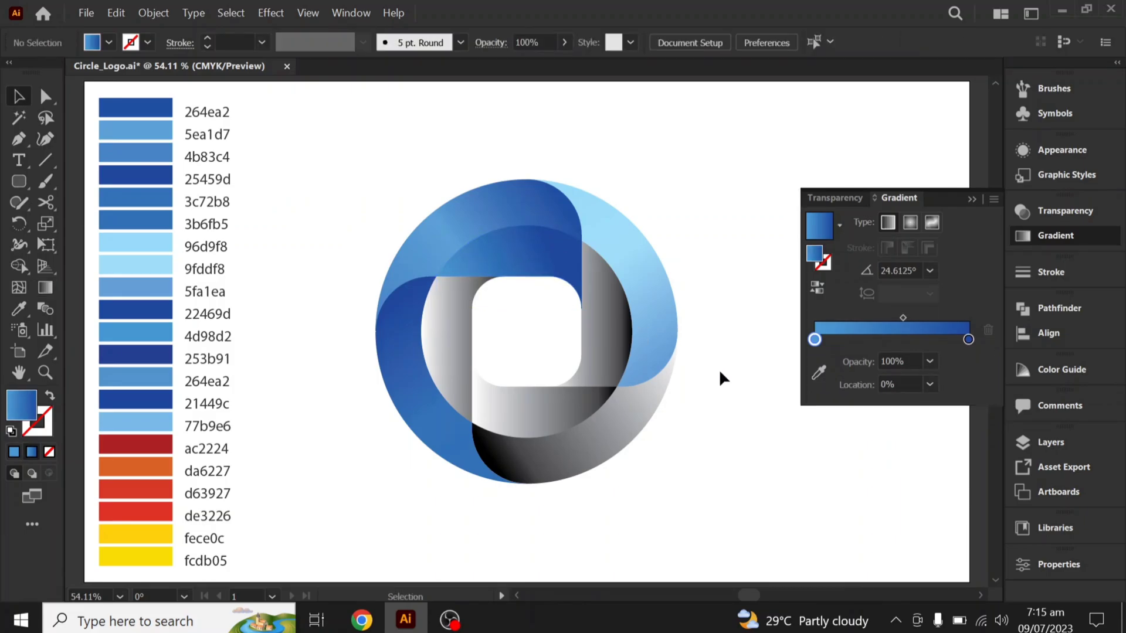
Step: Recolour the left inner segment as a two-stop gradient, sampling the lighter 264ea2 for the start and 253b91 for the end, placed at about 92%
left_click(466, 333)
left_click_drag(890, 361, 889, 390)
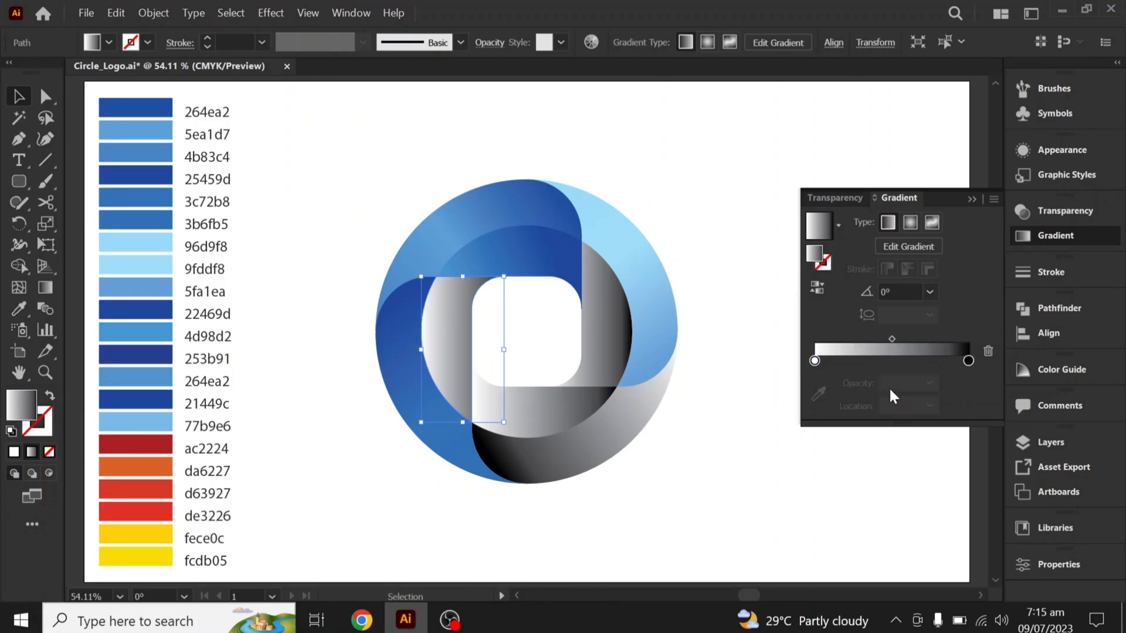
left_click(968, 361)
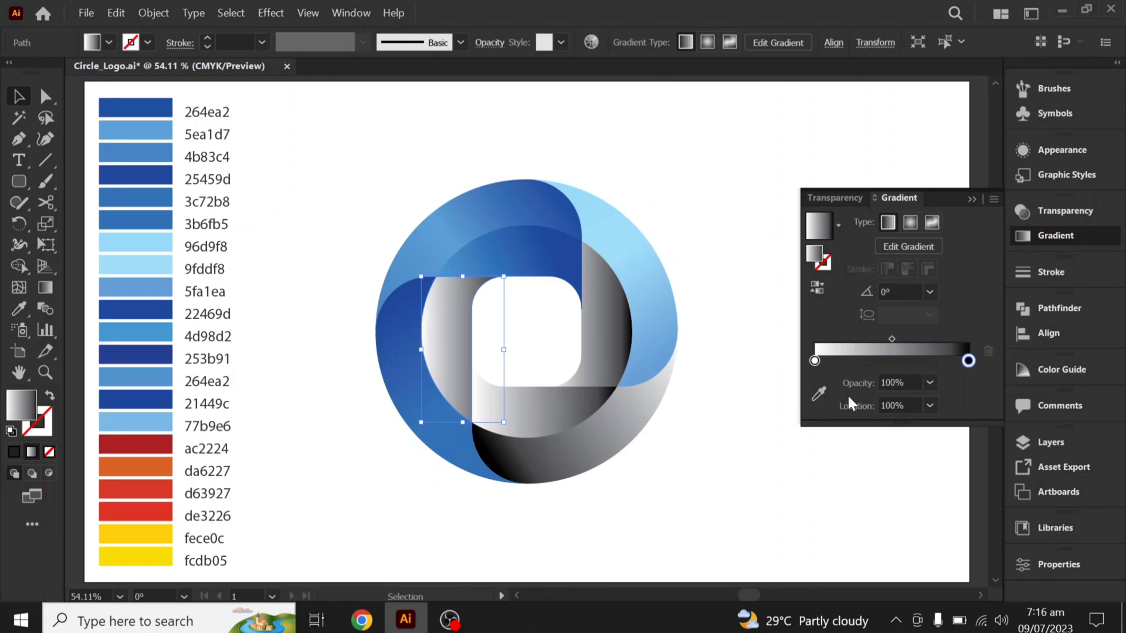
left_click(823, 394)
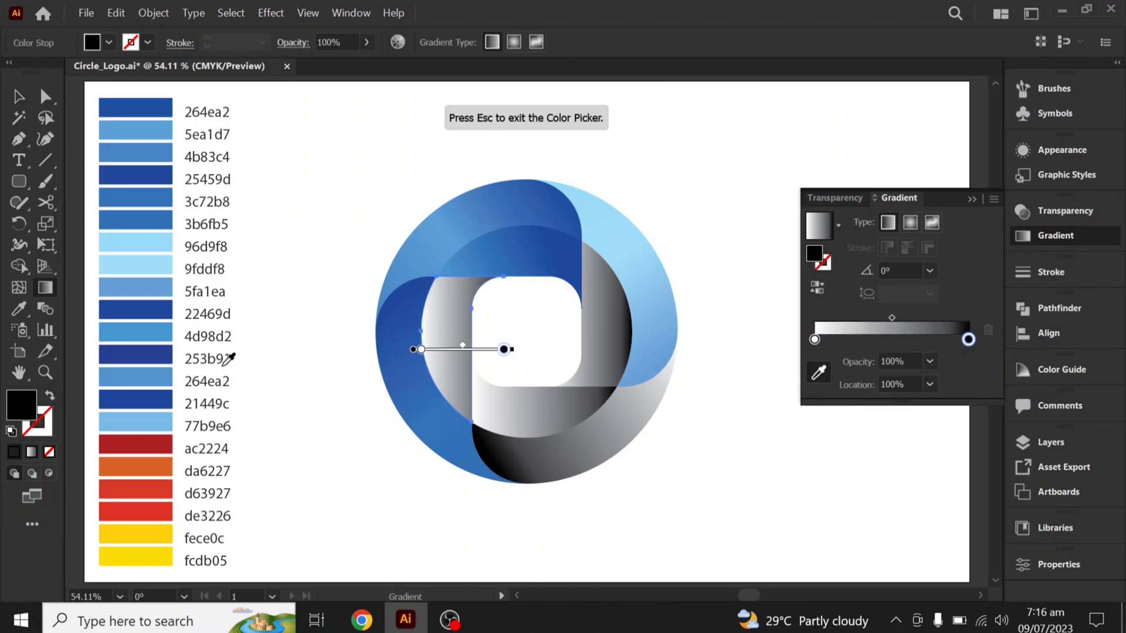
left_click(172, 350)
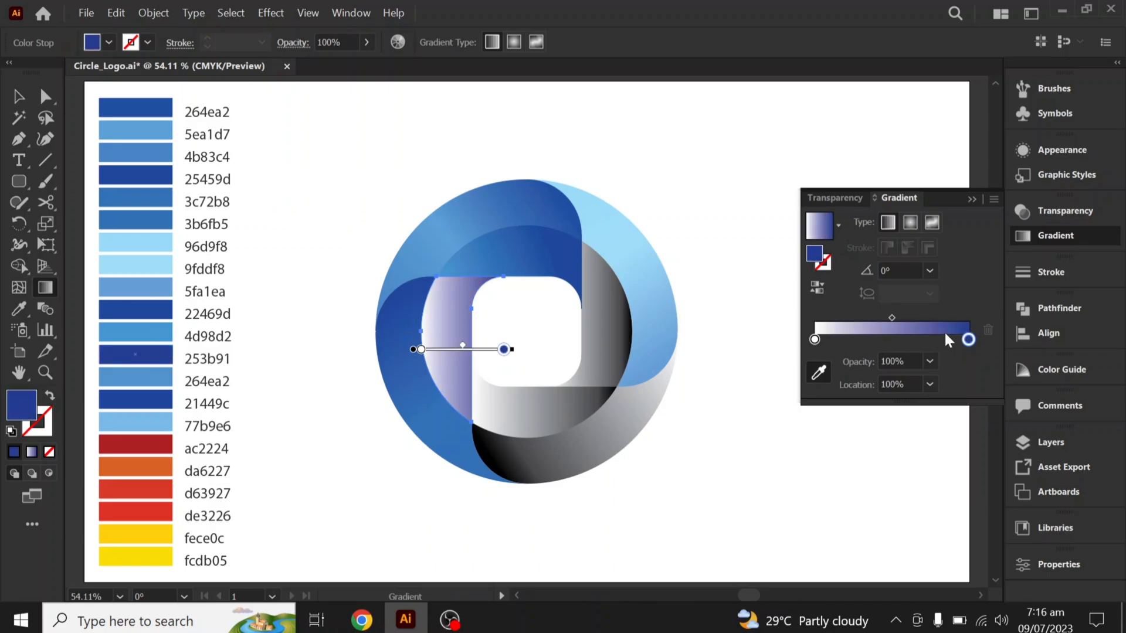
left_click(815, 340)
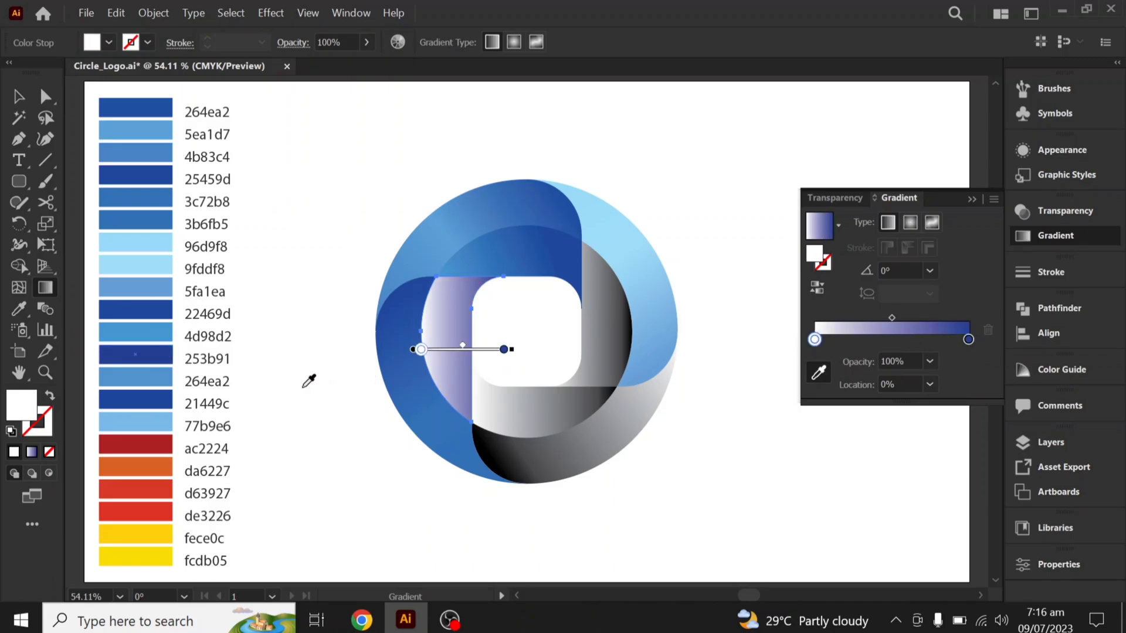
left_click(166, 374)
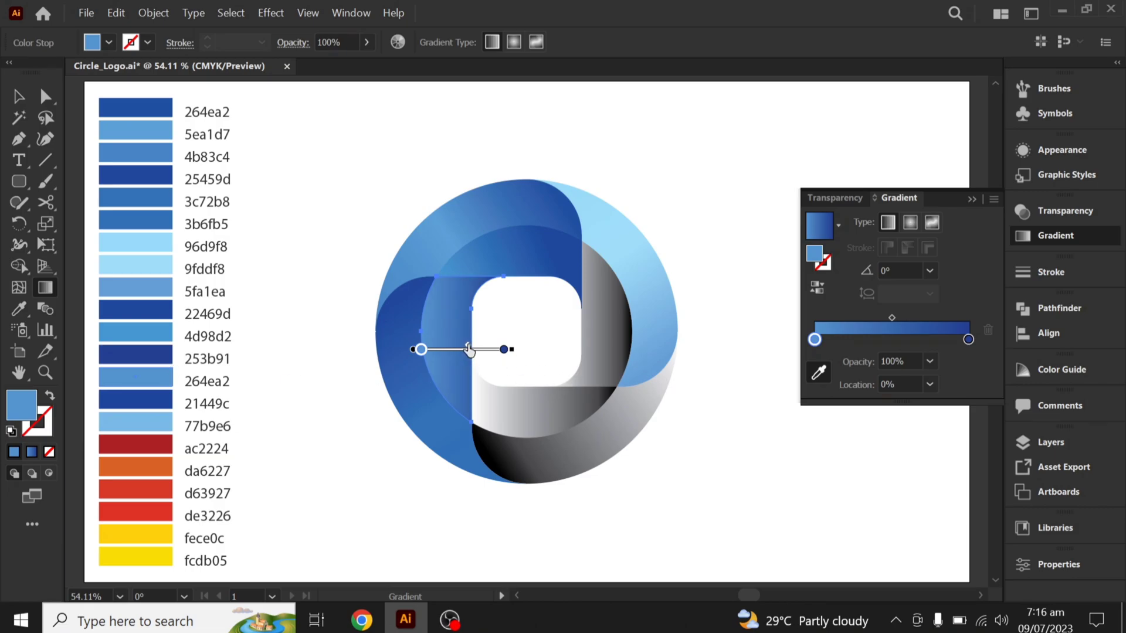
left_click_drag(502, 355, 496, 356)
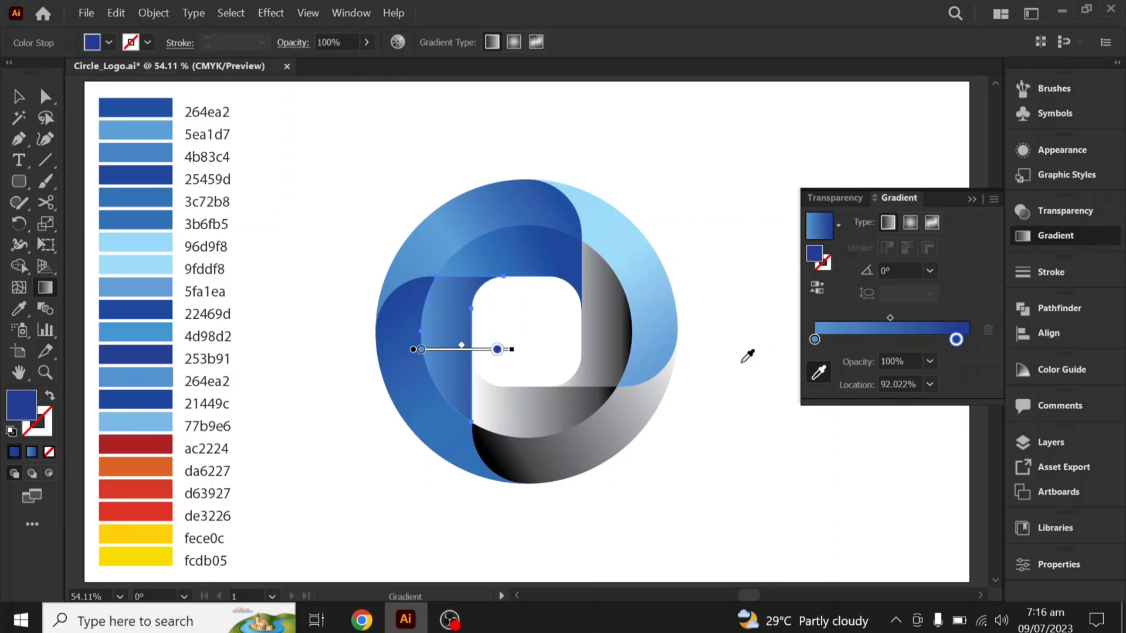
key("v")
Step: Recolour the right inner segment as a two-stop gradient, sampling 21449c for the end and 77b9e6 for the start, placed at about 7.8%
left_click(558, 404)
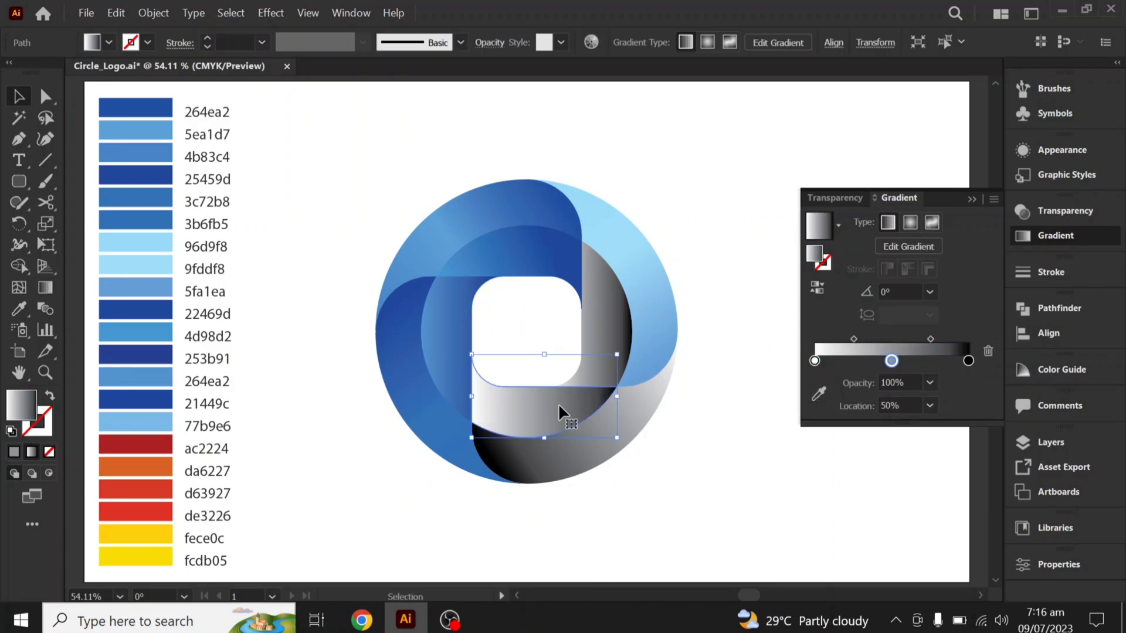
left_click(599, 322)
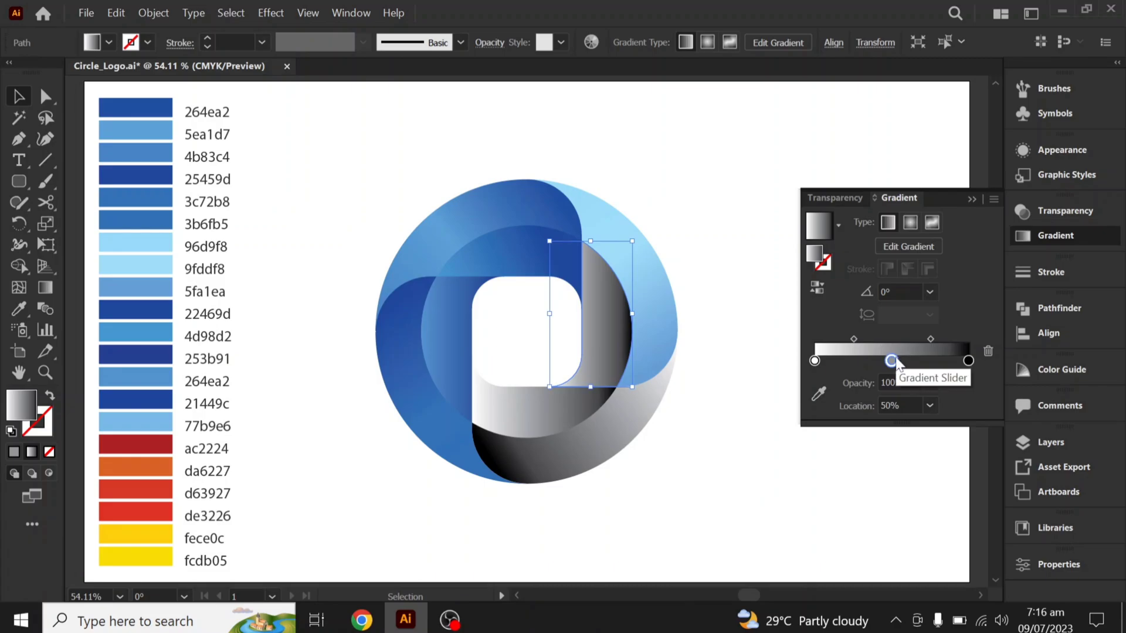
left_click_drag(894, 359, 895, 378)
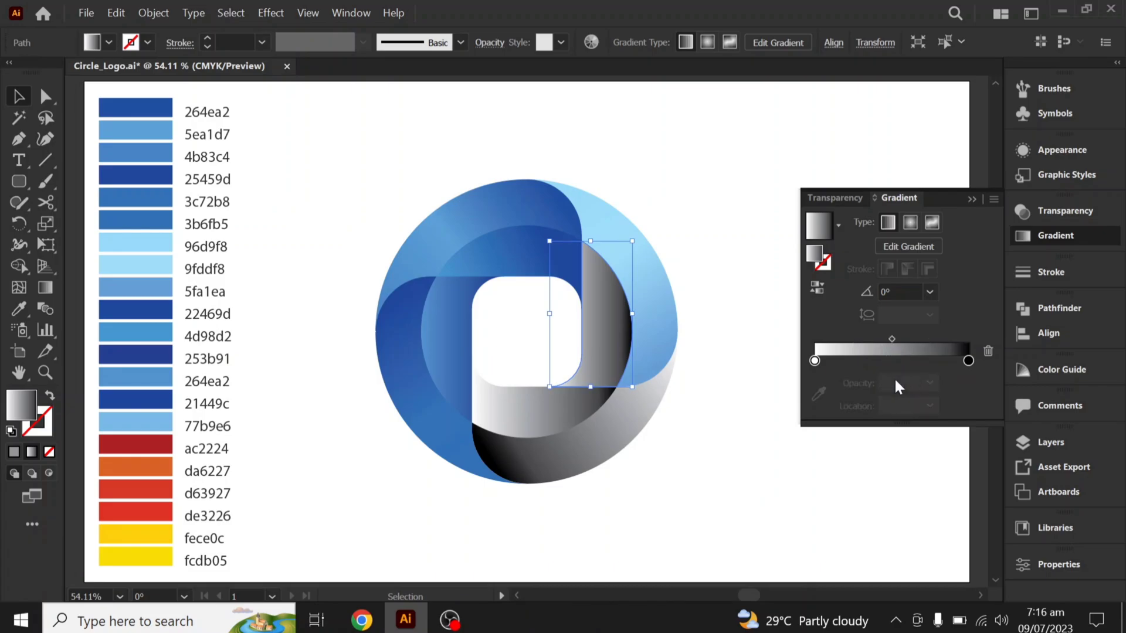
left_click(967, 360)
left_click(819, 393)
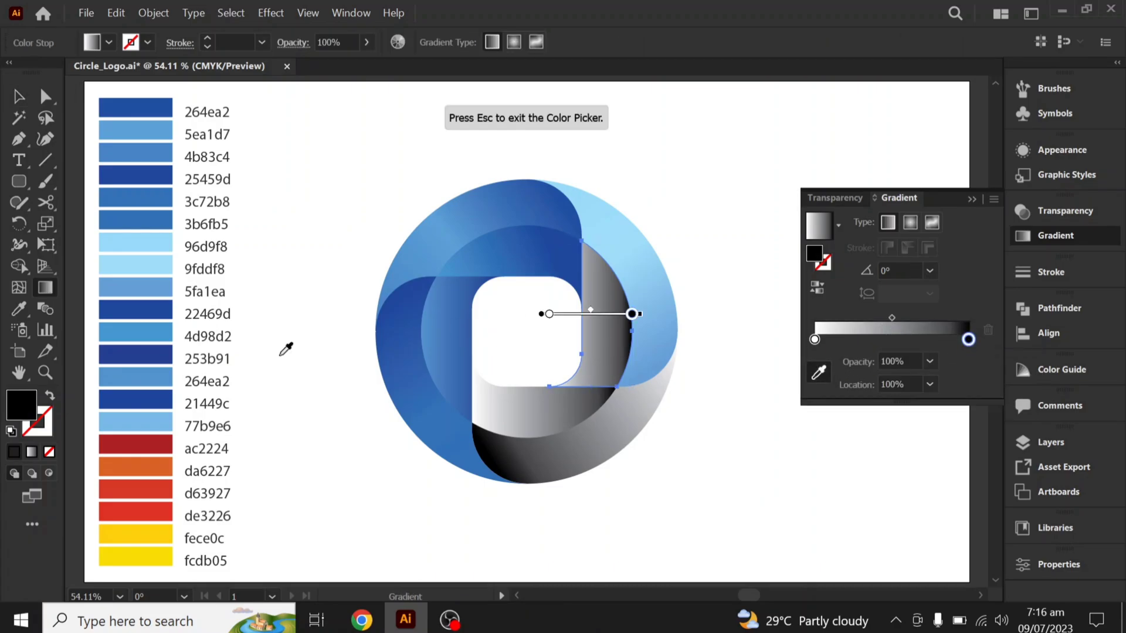
left_click(157, 405)
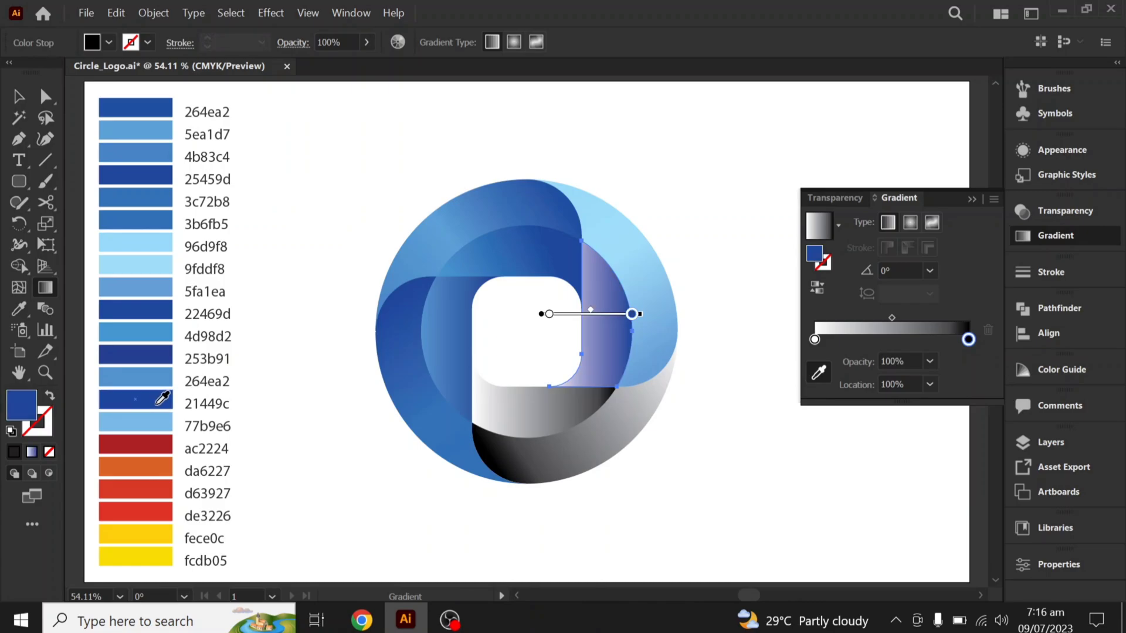
left_click(814, 340)
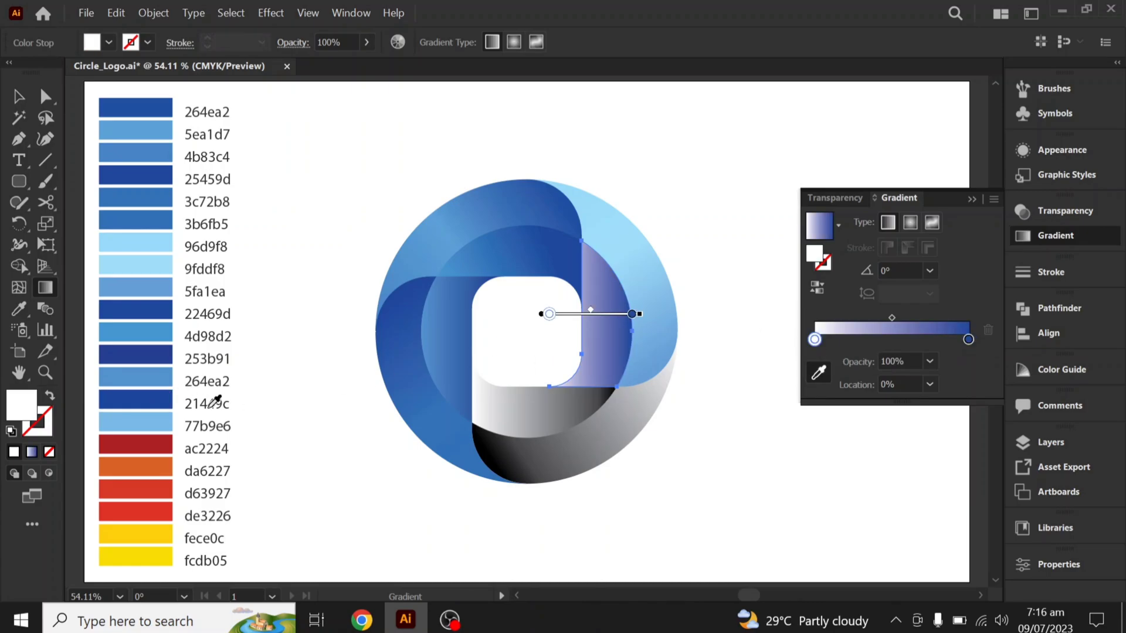
left_click(163, 421)
key("v")
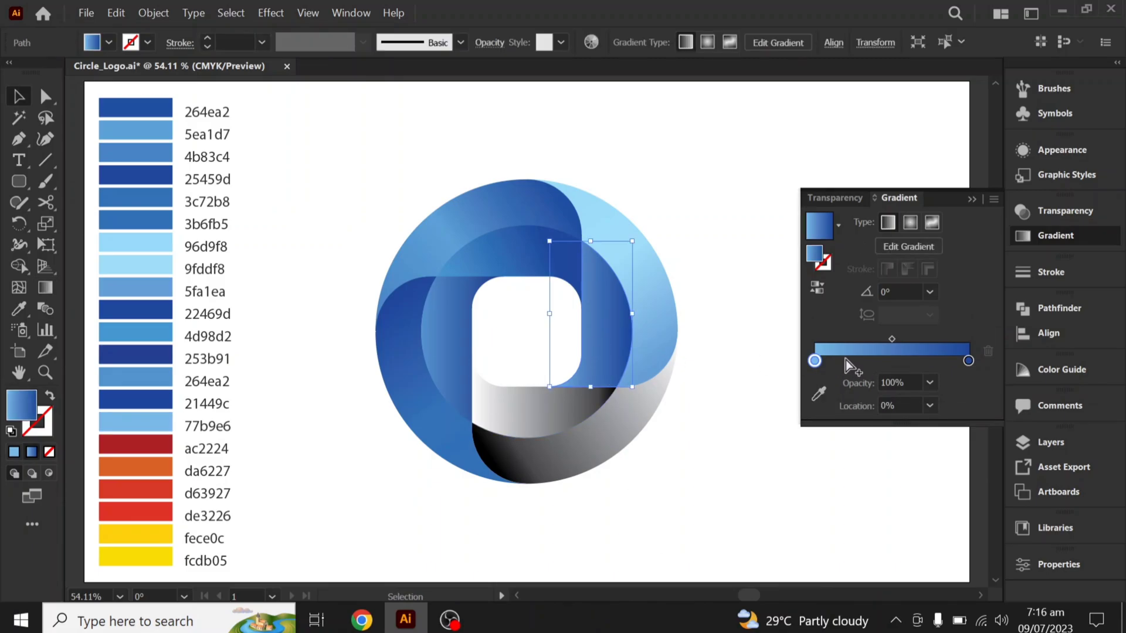
left_click_drag(813, 360, 825, 361)
left_click(684, 374)
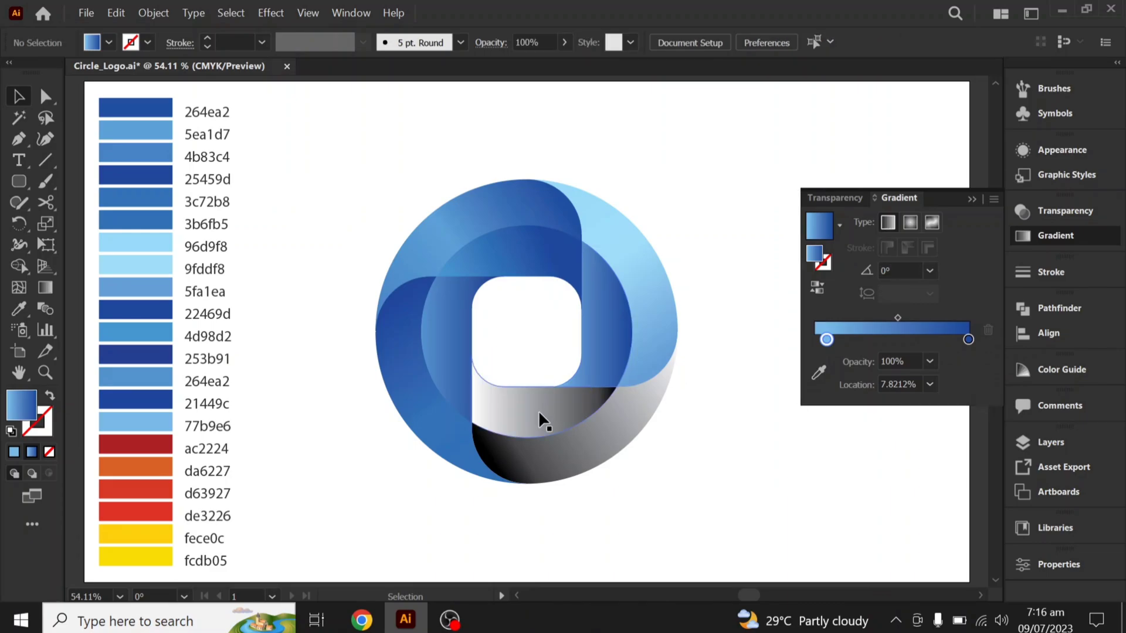
Step: Redirect the bottom inner segment's gradient at about 12.1°, from its lower-left corner toward its right tip
left_click(537, 410)
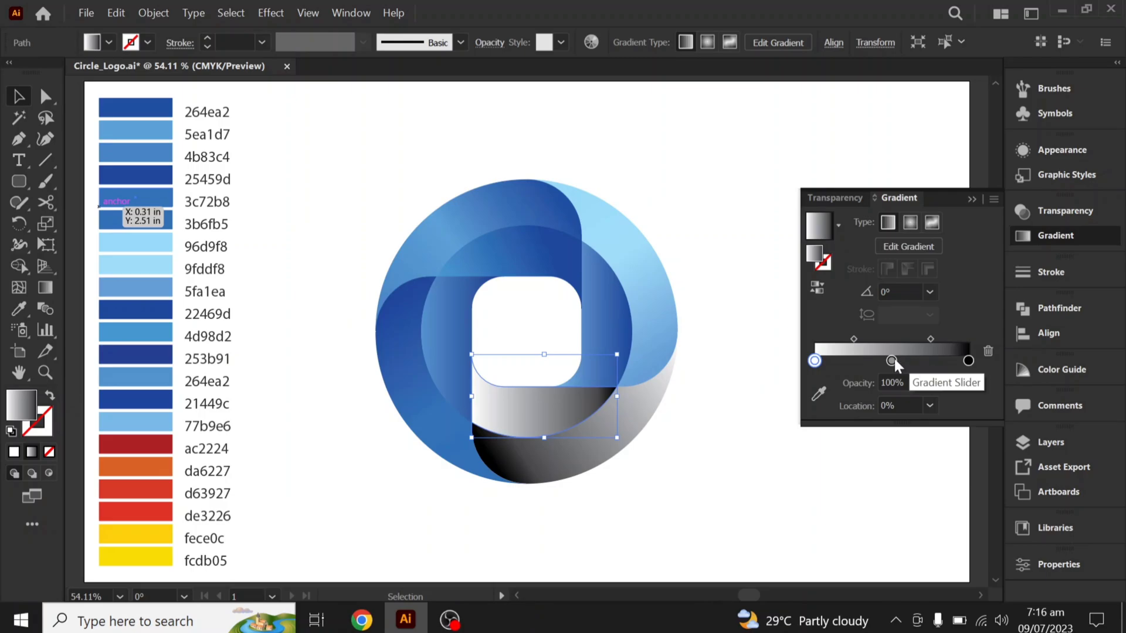
left_click(968, 361)
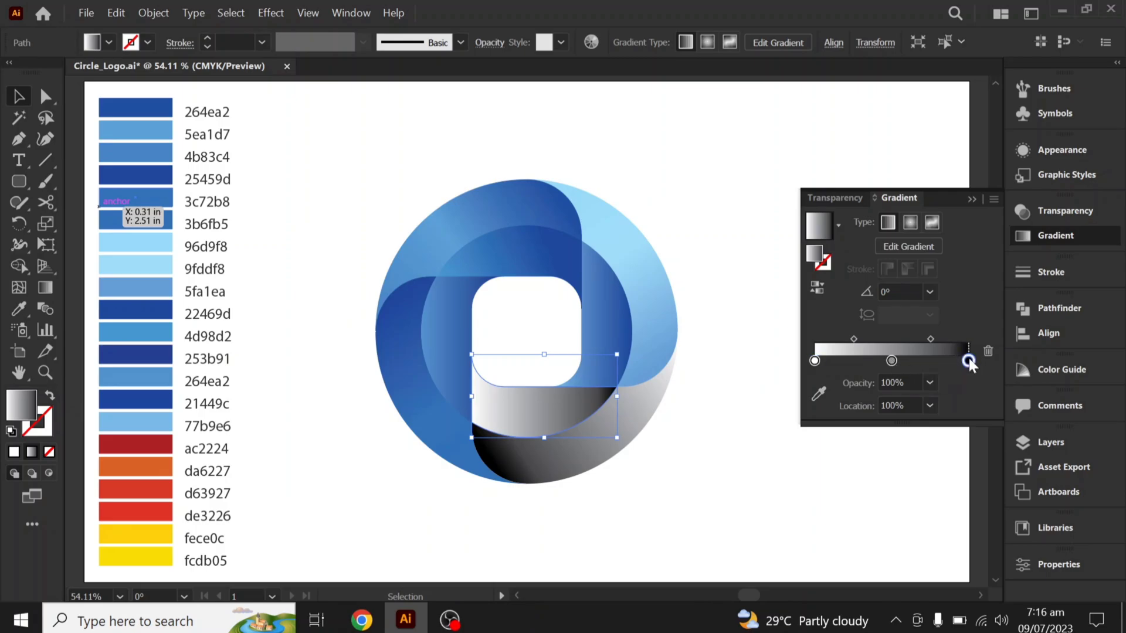
left_click(45, 289)
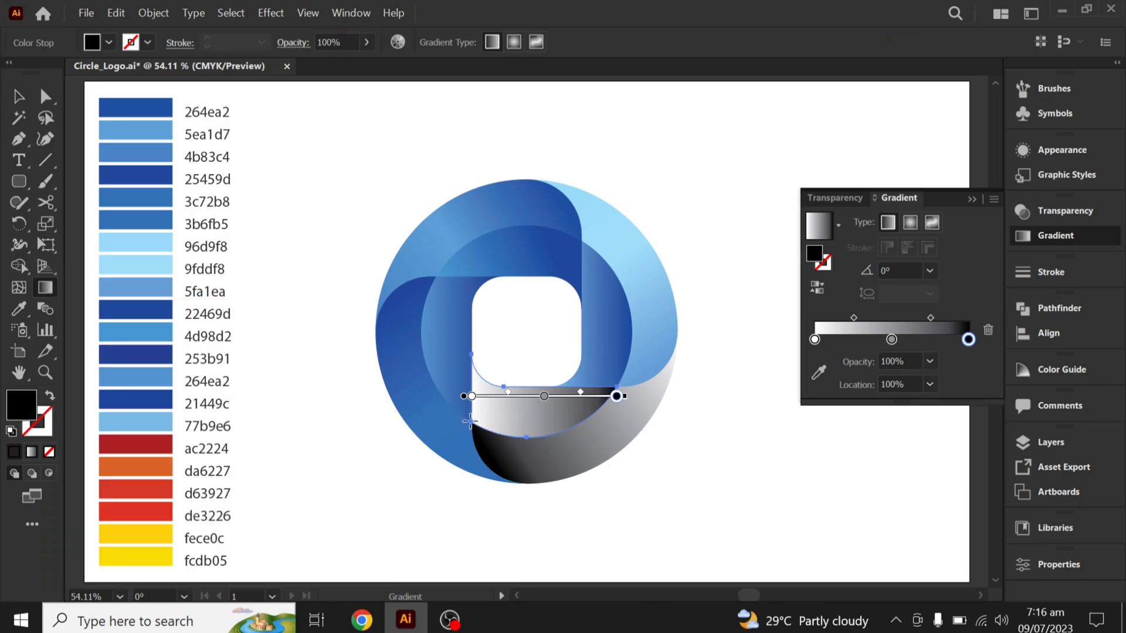
left_click_drag(471, 421, 615, 390)
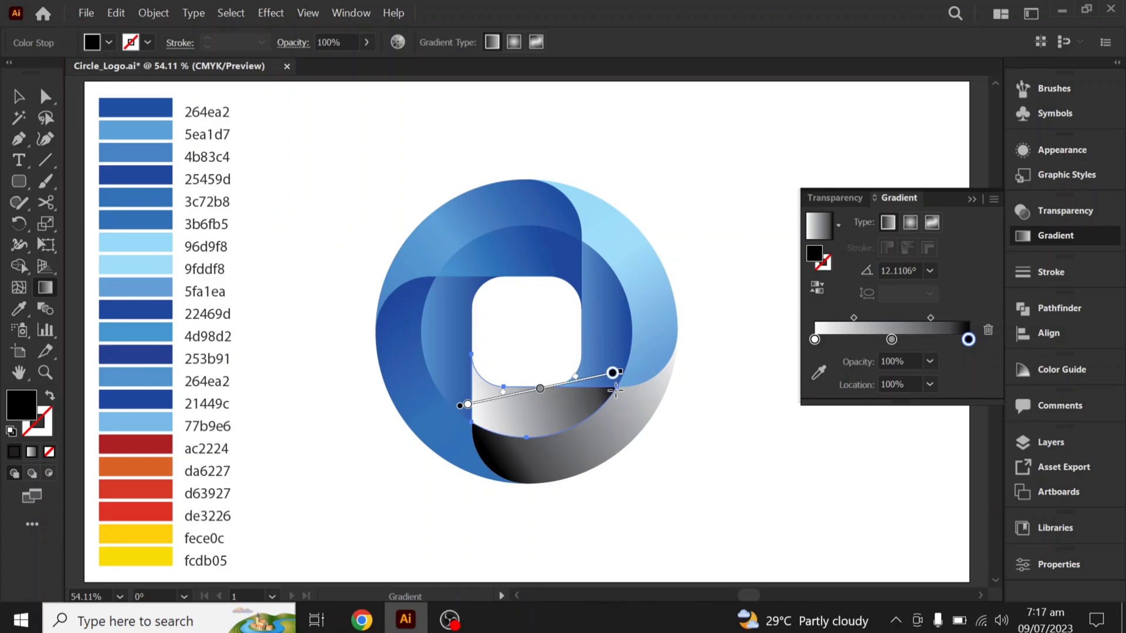
Step: Recolour the bottom inner segment's three-stop gradient, sampling ac2224 for the start, da6227 for the middle and fcdb05 for the end
left_click(818, 372)
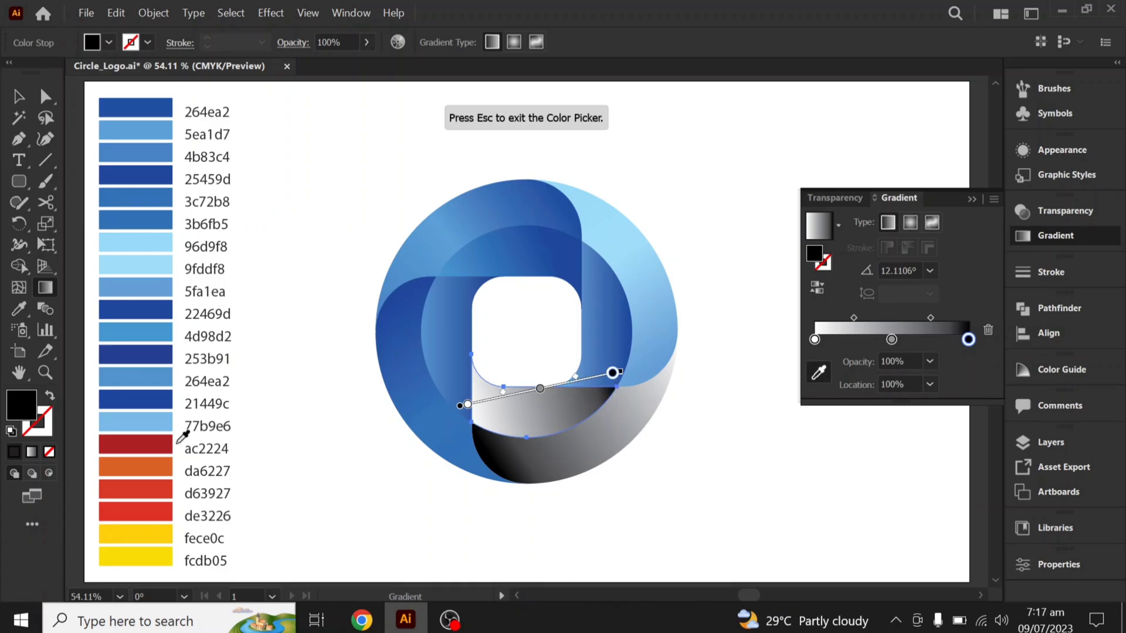
left_click(164, 487)
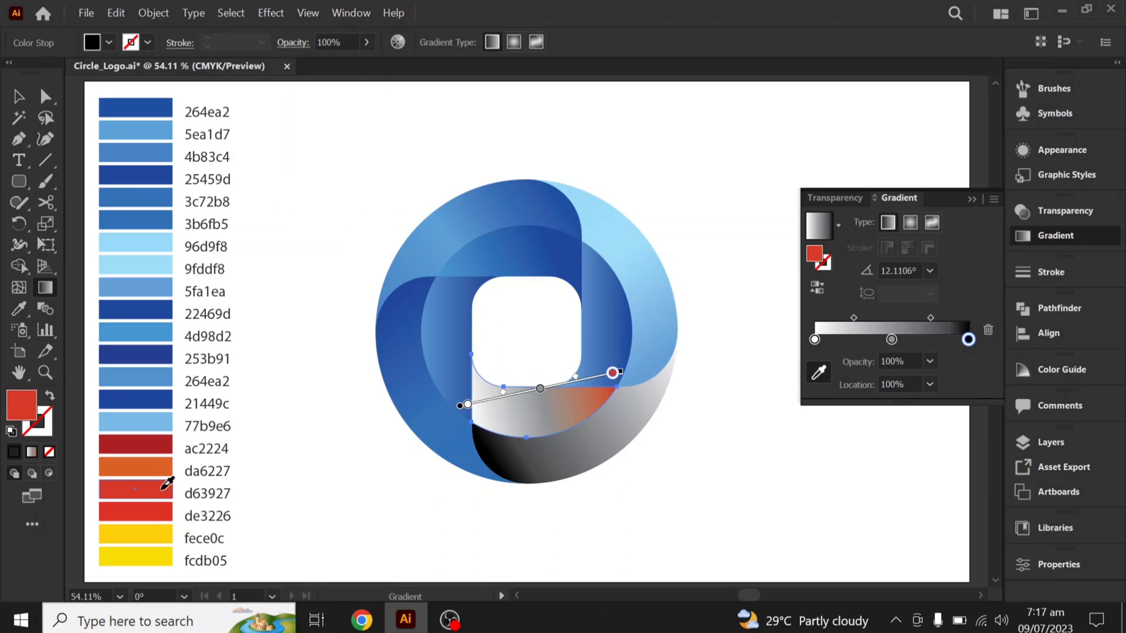
left_click(892, 339)
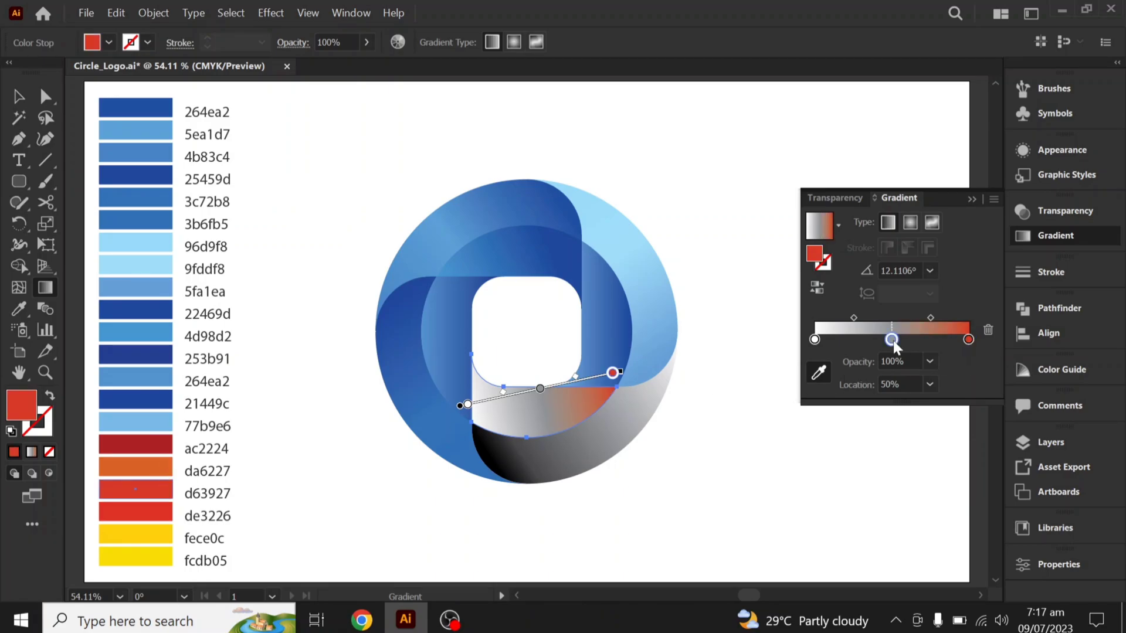
left_click(154, 469)
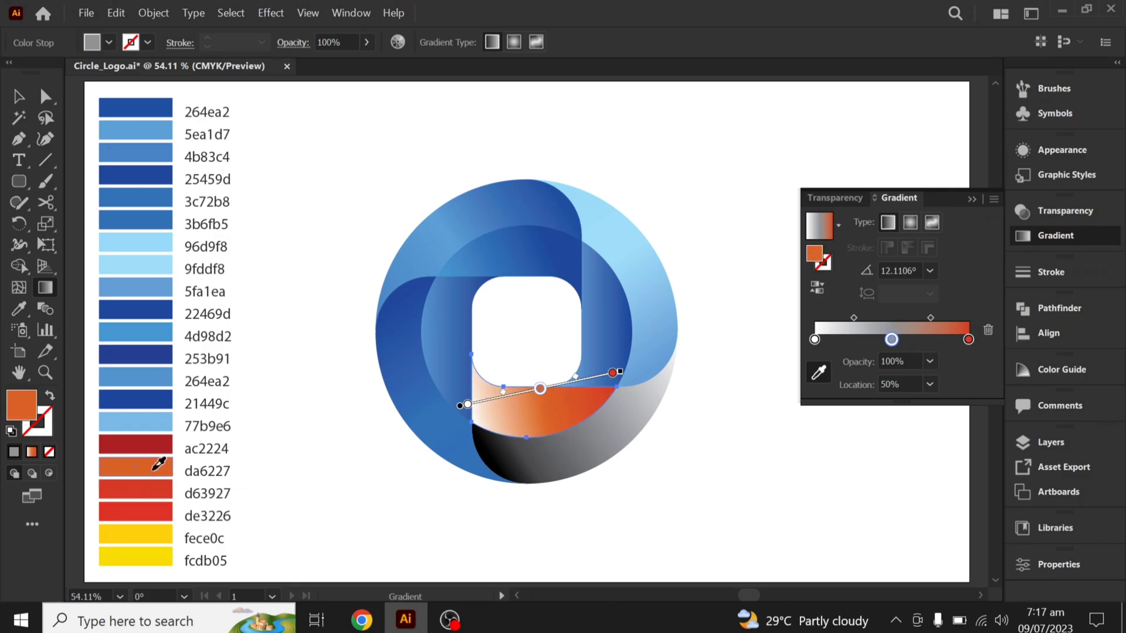
left_click(815, 340)
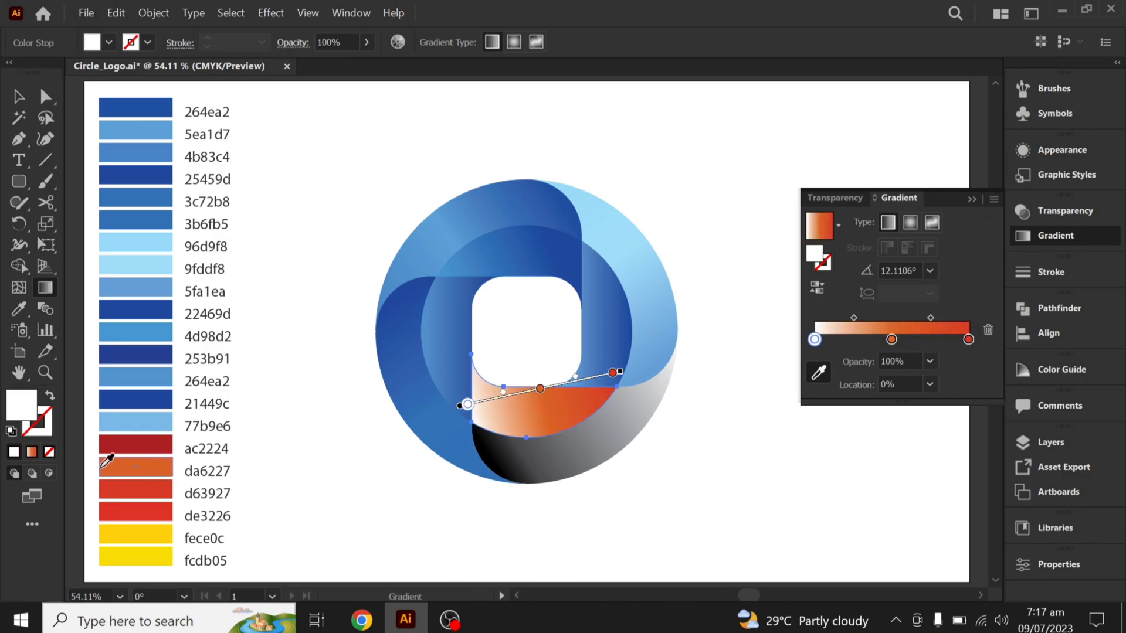
left_click(126, 449)
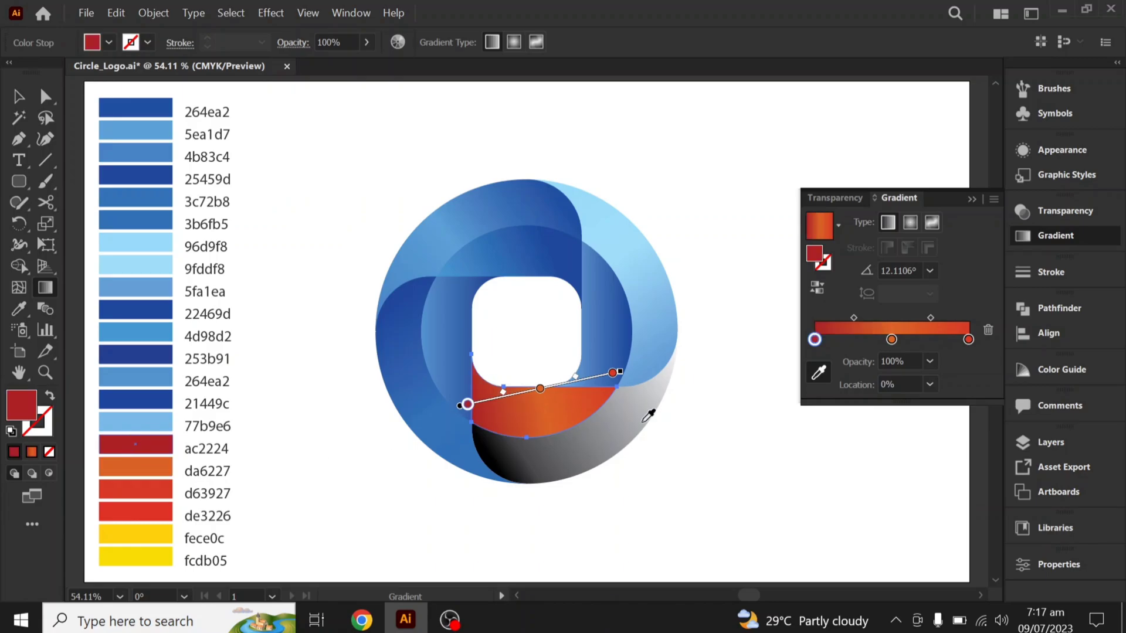
left_click(969, 339)
left_click(157, 556)
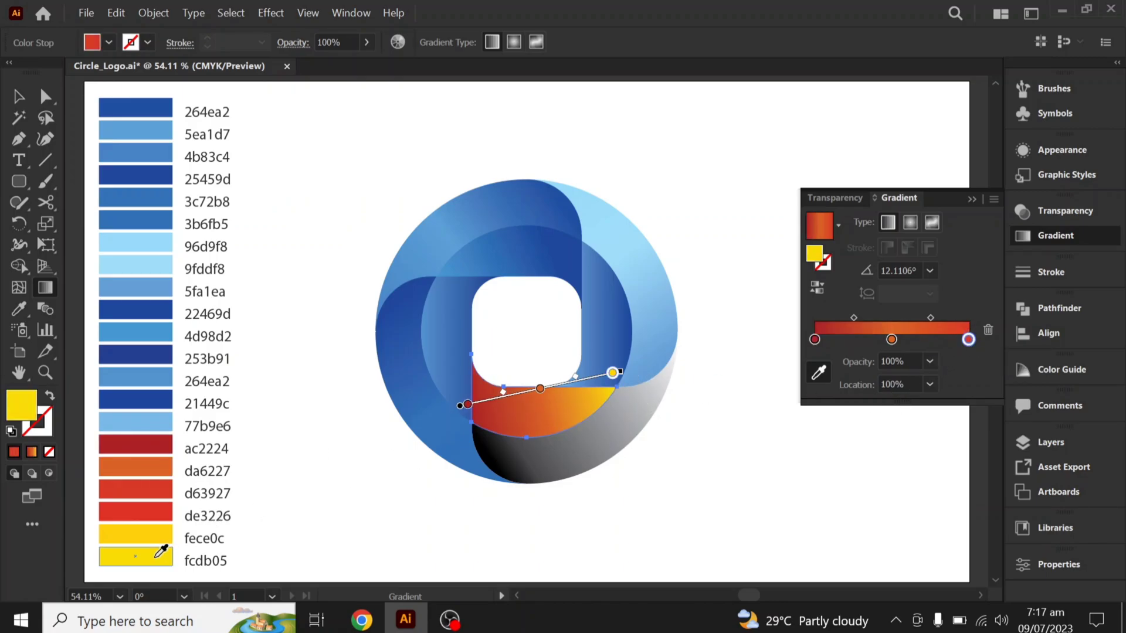
key("v")
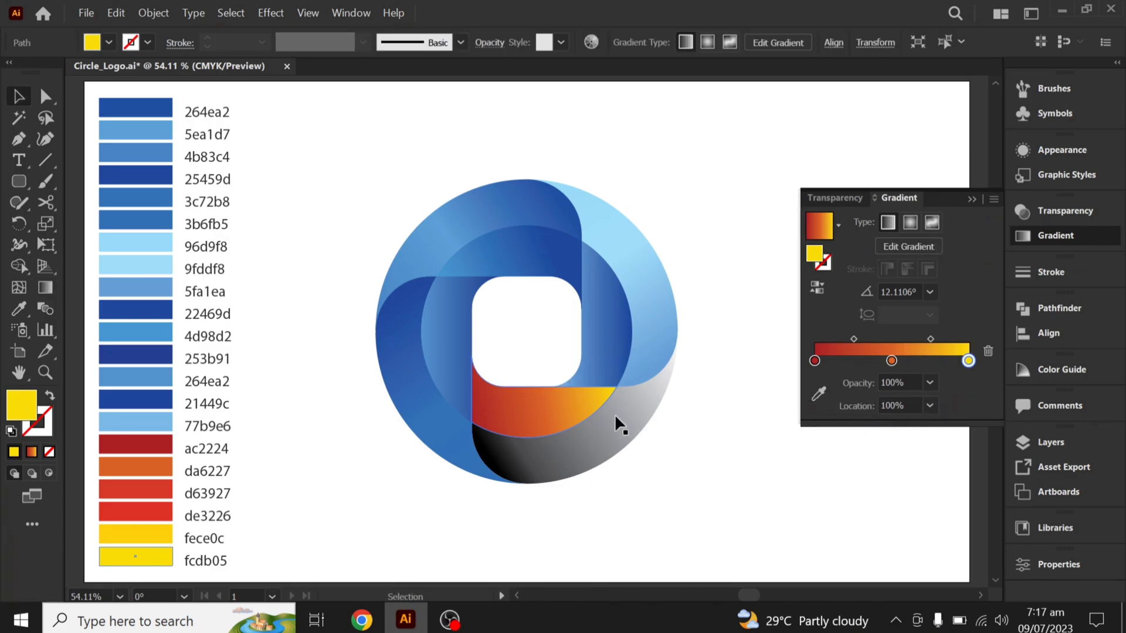
Step: Recolour the bottom outer segment's three-stop gradient, sampling de3226 for the end, fece0c for the middle and fcdb05 for the start
left_click(614, 414)
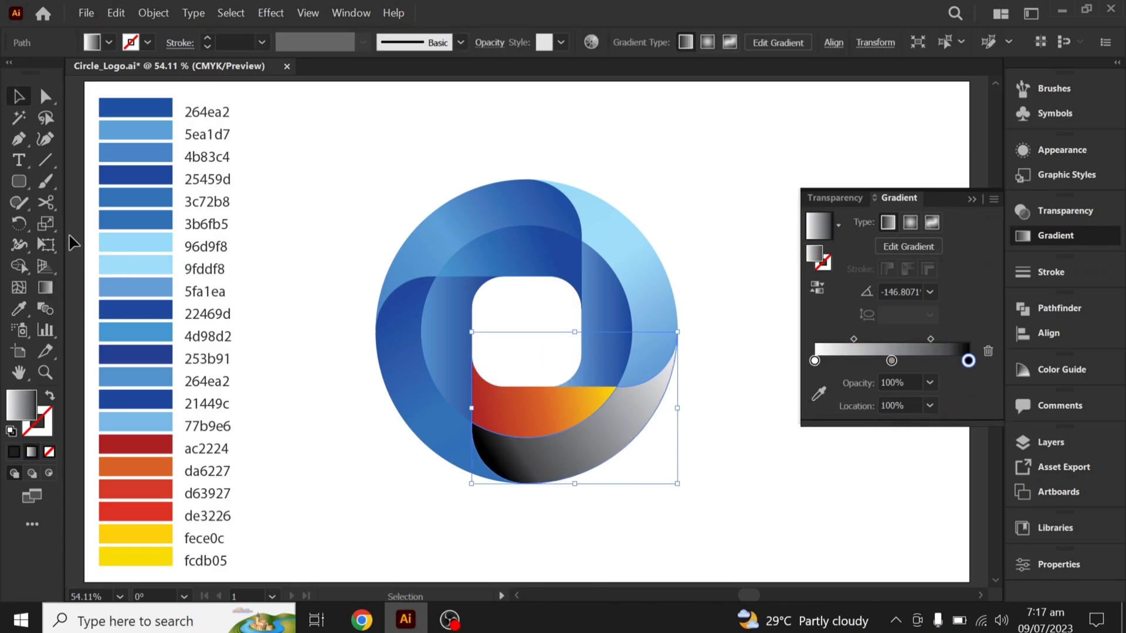
left_click(819, 394)
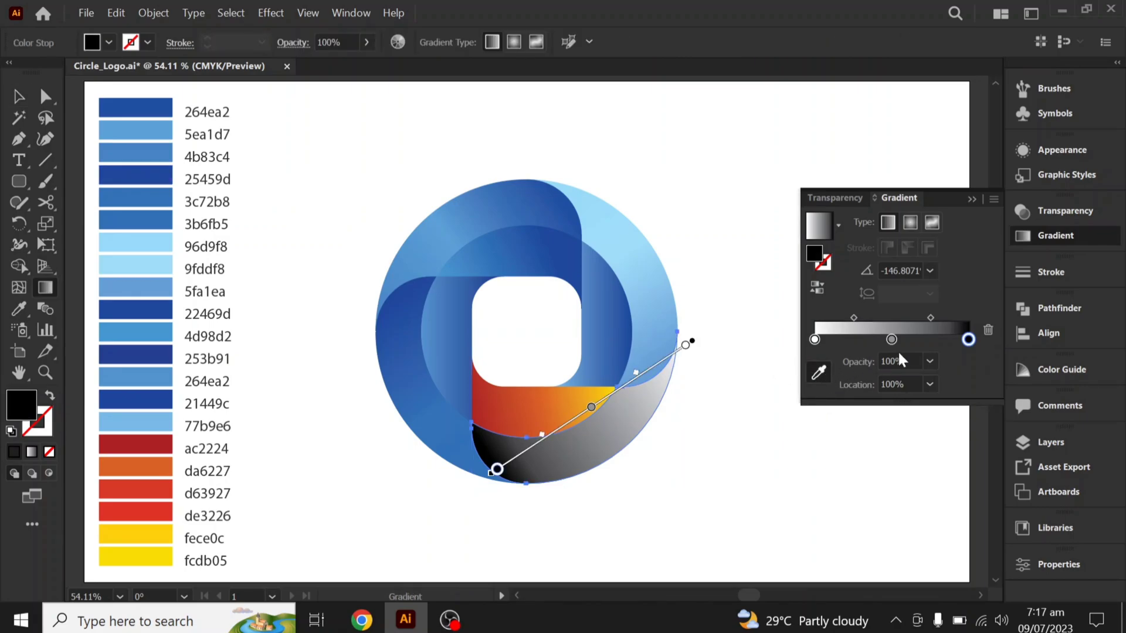
left_click(168, 507)
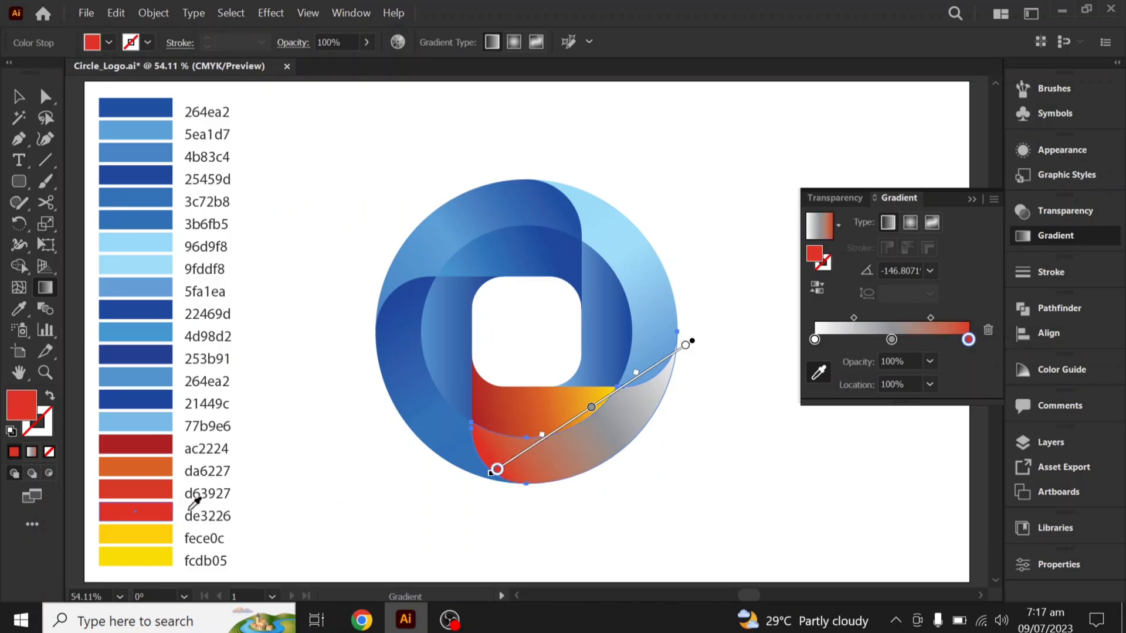
left_click(891, 339)
left_click(168, 533)
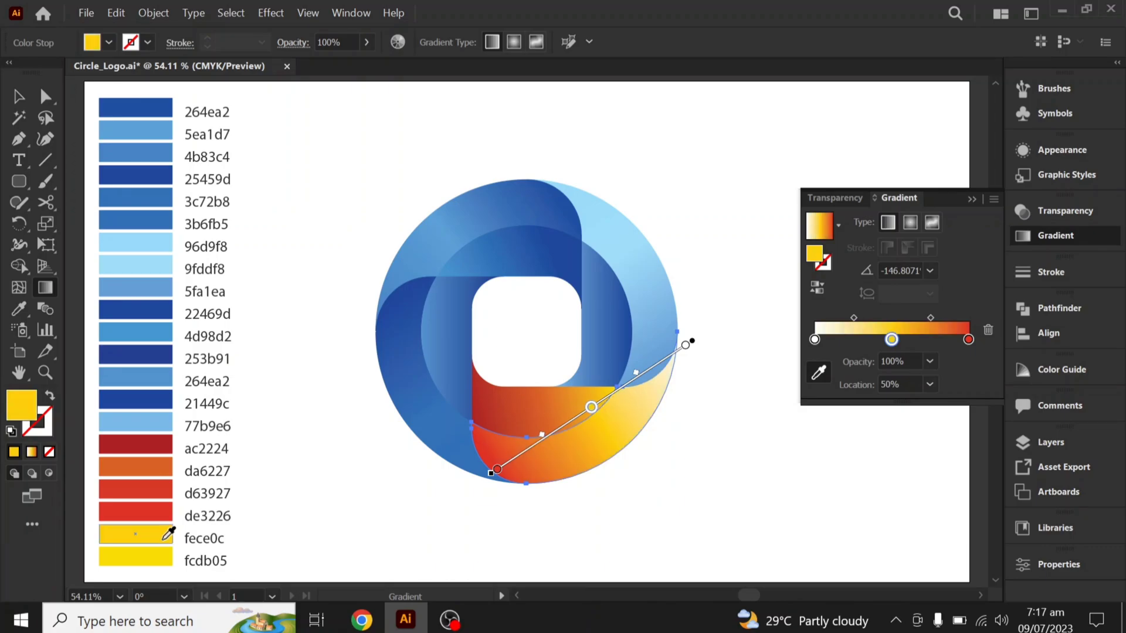
left_click(815, 340)
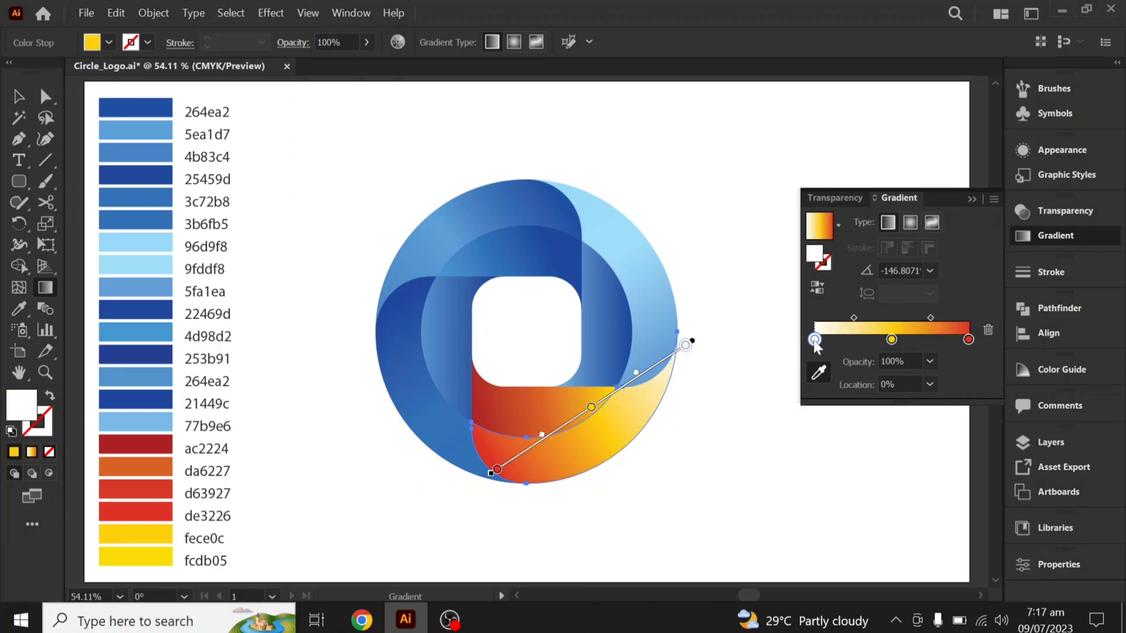
left_click(157, 551)
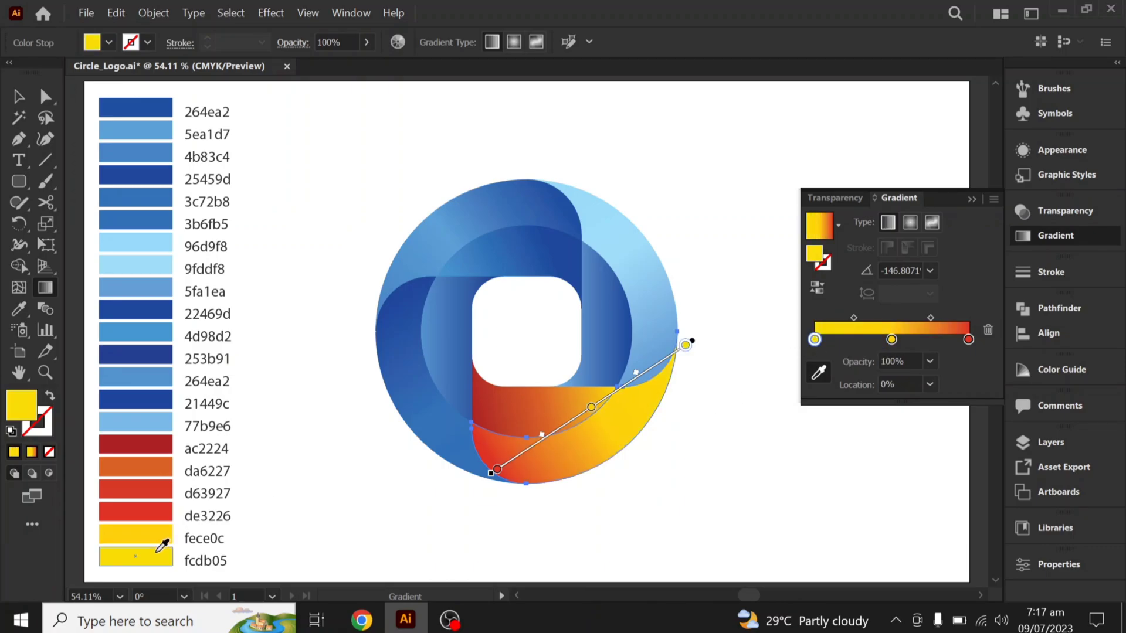
Step: Deselect the segment and delete the whole colour swatch palette with its hex labels from the artboard
left_click(972, 200)
key("v")
left_click(761, 232)
left_click_drag(267, 91, 107, 568)
key("Delete")
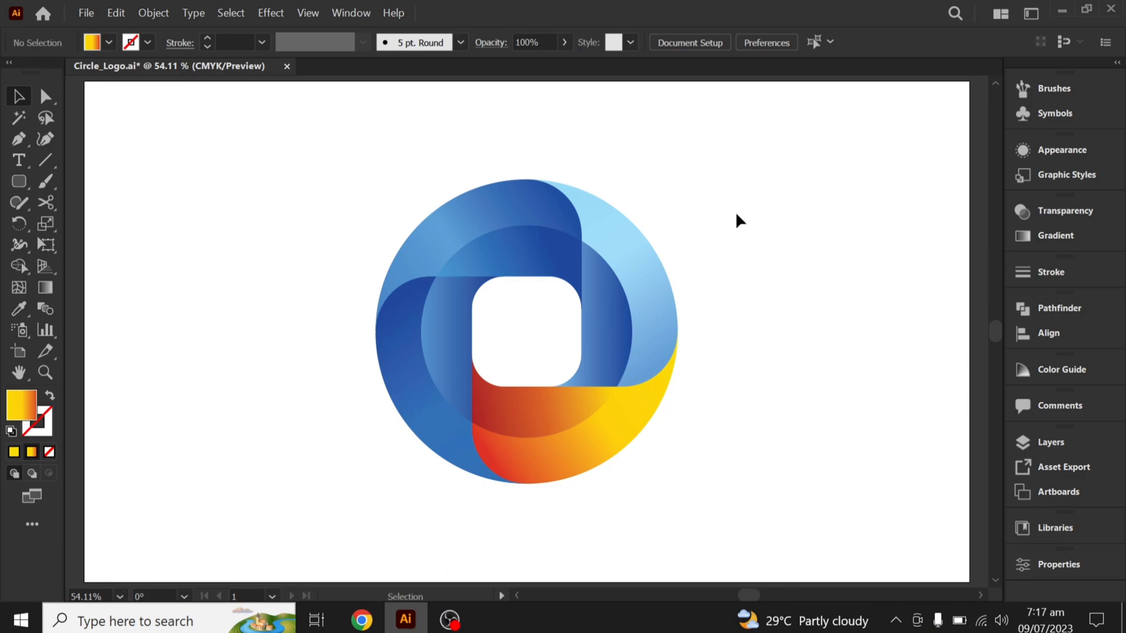
Step: Move the complete logo slightly up and to the left, and deselect it
left_click_drag(725, 161, 301, 526)
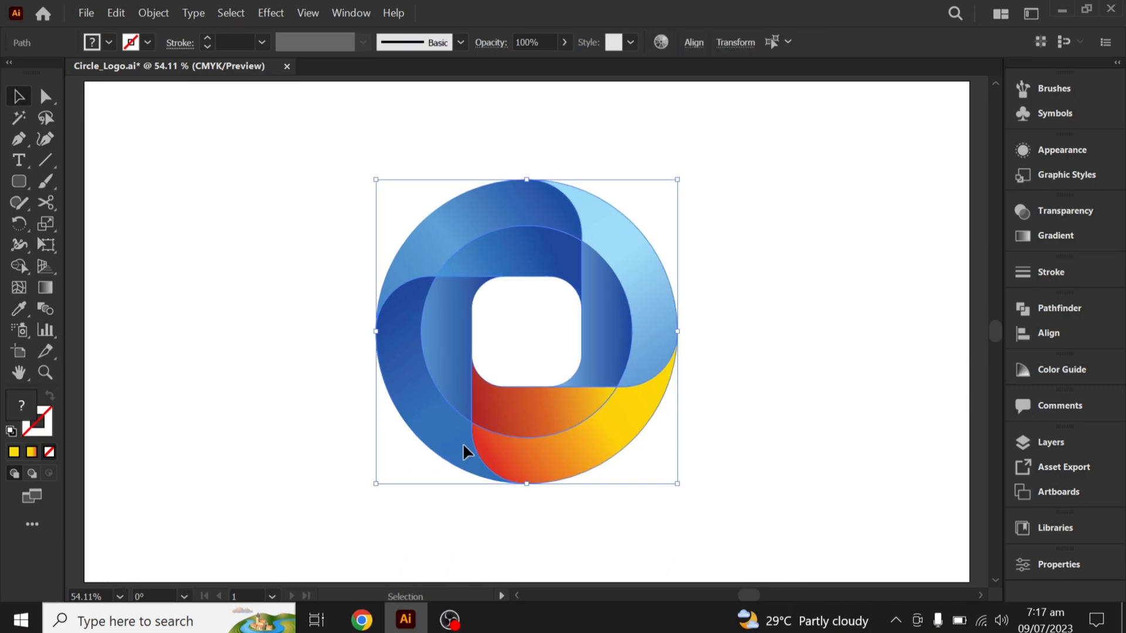
left_click_drag(599, 354, 589, 346)
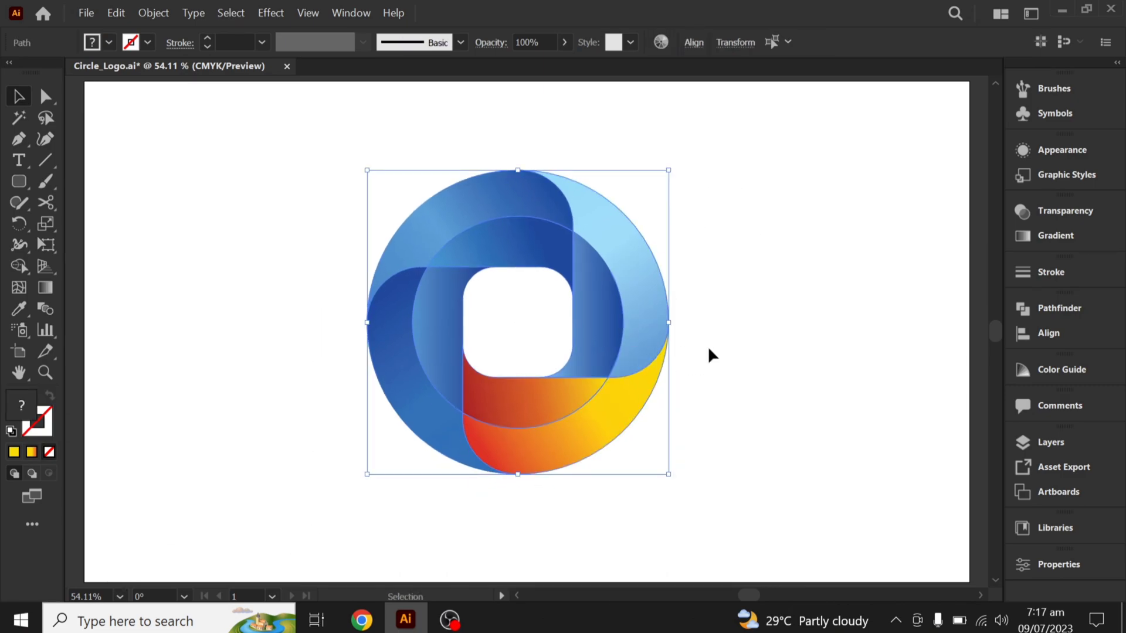
left_click(100, 171)
Step: Draw a closed triangle with the Pen tool over the bottom inner segment's two left corners, with its third point inside the central opening
left_click(19, 138)
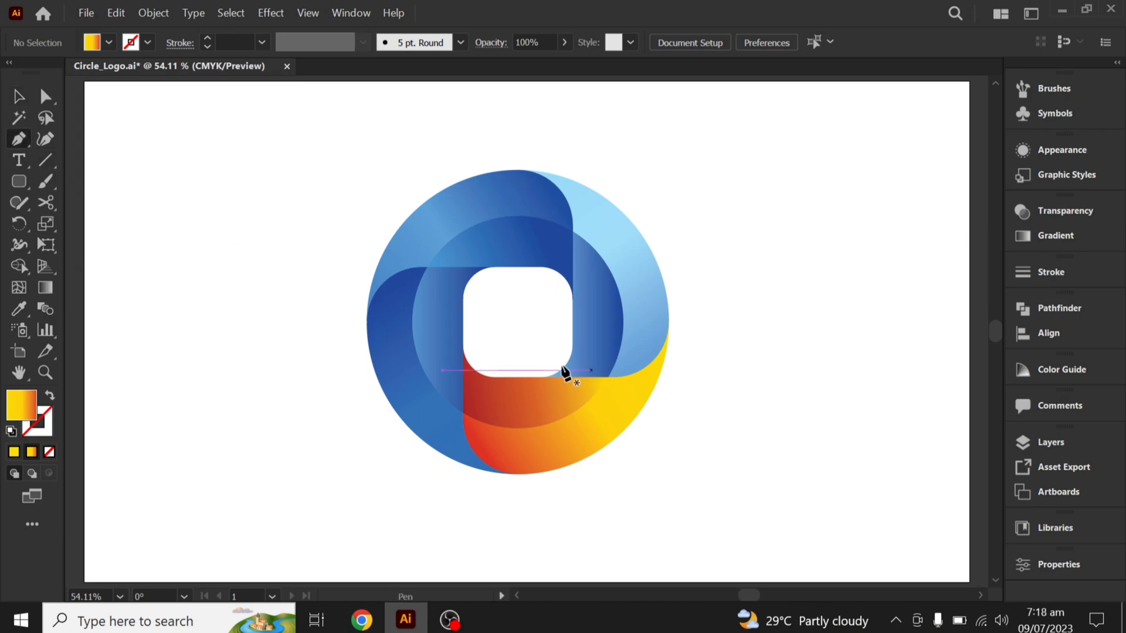
left_click(463, 345)
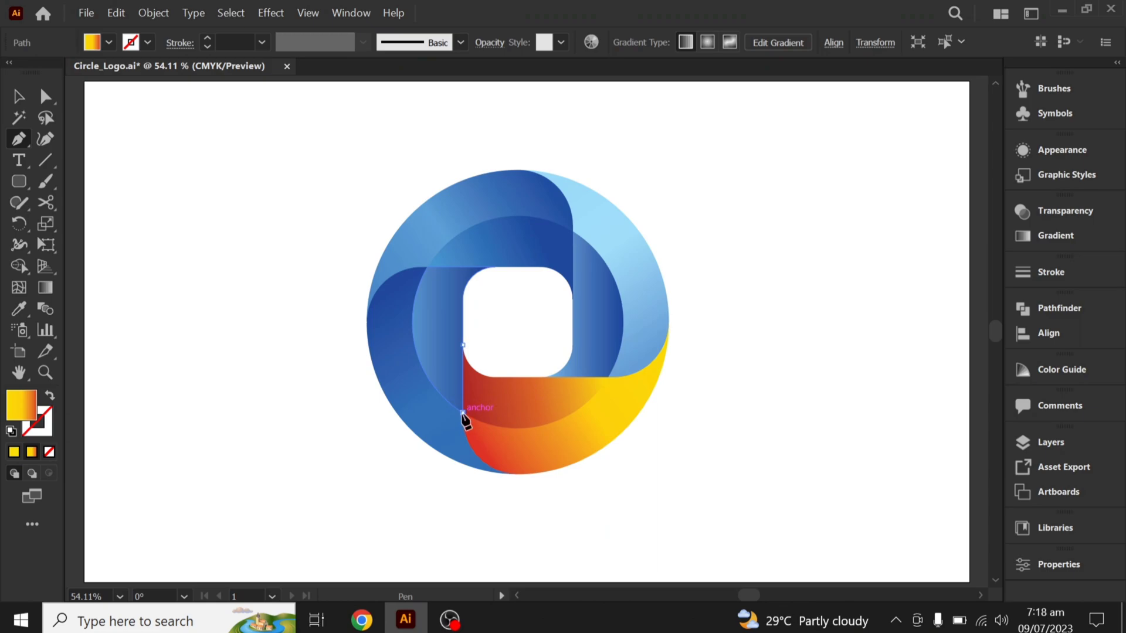
left_click(463, 414)
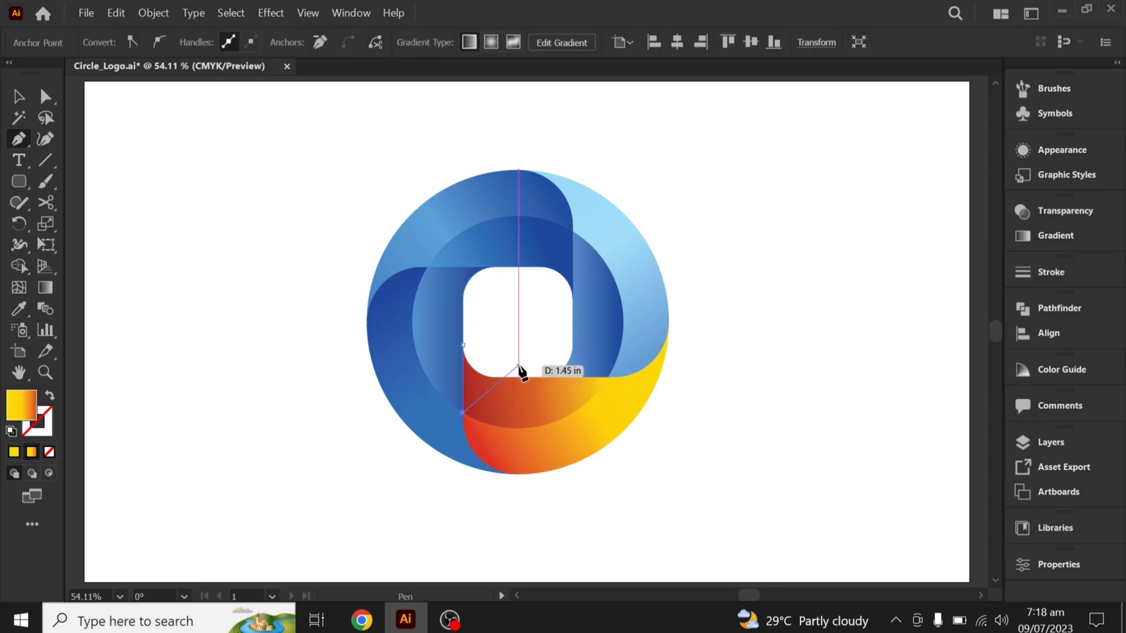
left_click(518, 364)
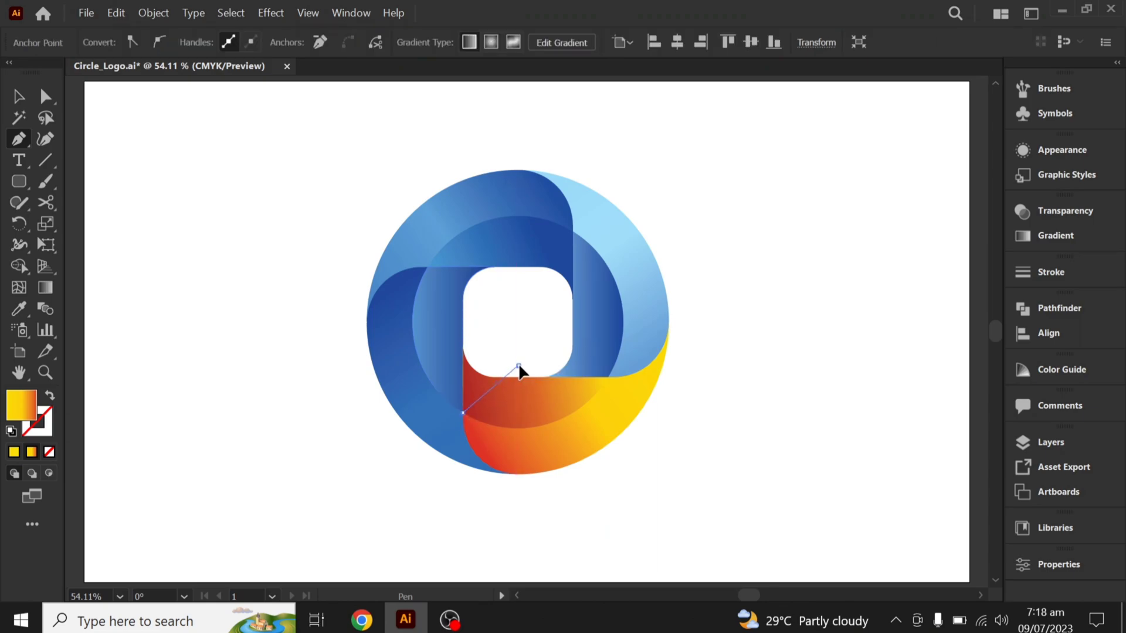
left_click(463, 346)
Step: Cut the triangle's area off the bottom inner segment with the Shape Builder, leaving a diagonal left edge
key("v")
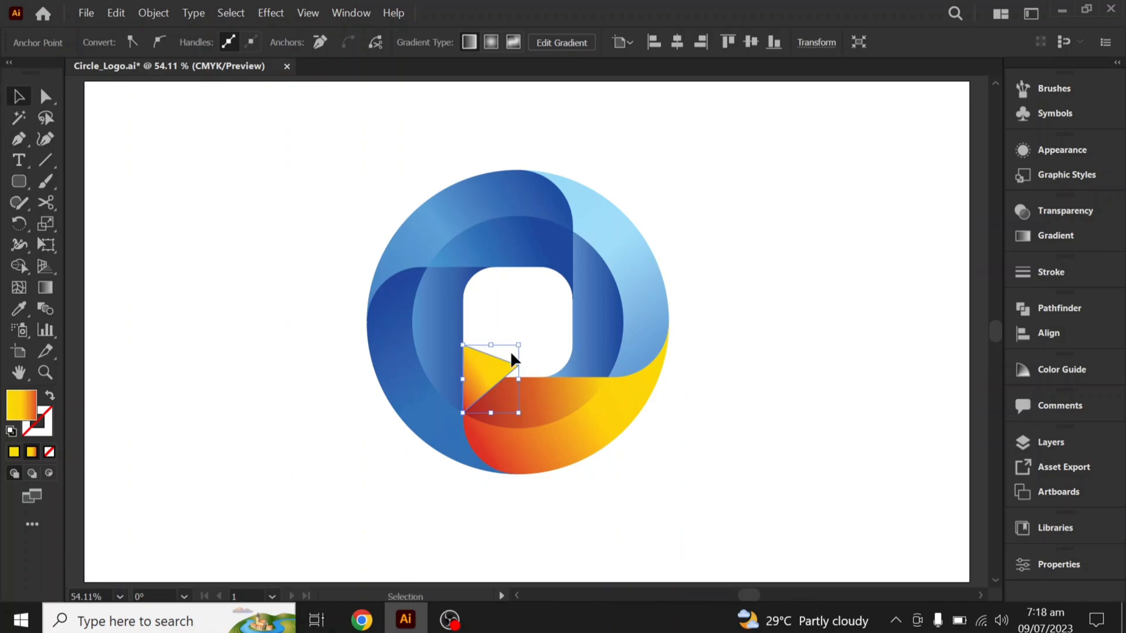
left_click(553, 388, "shift")
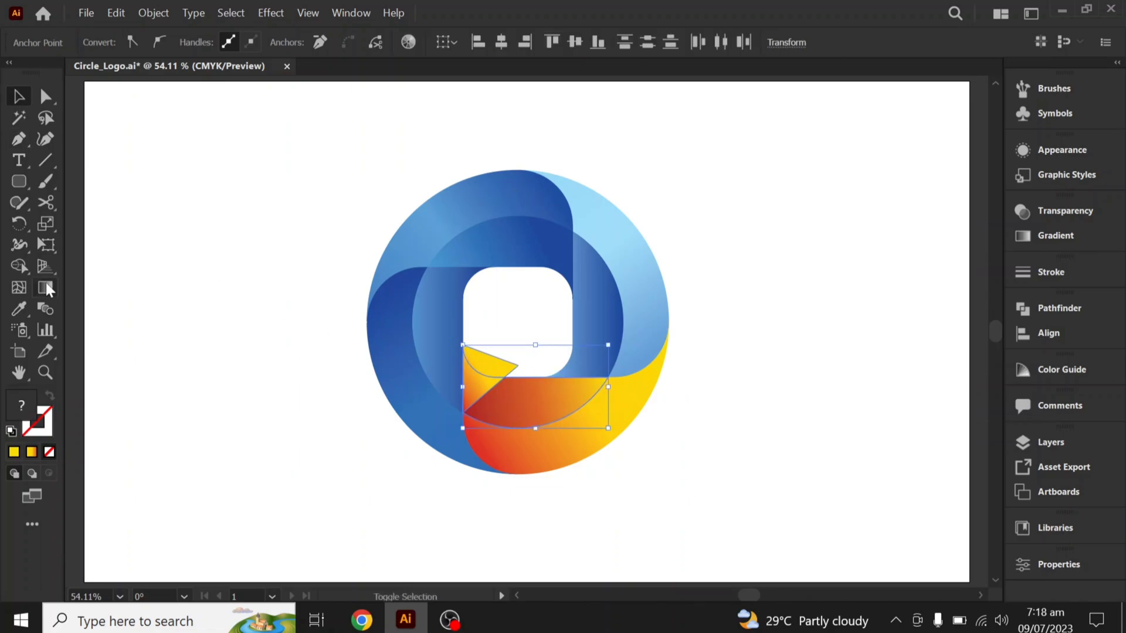
left_click(17, 267)
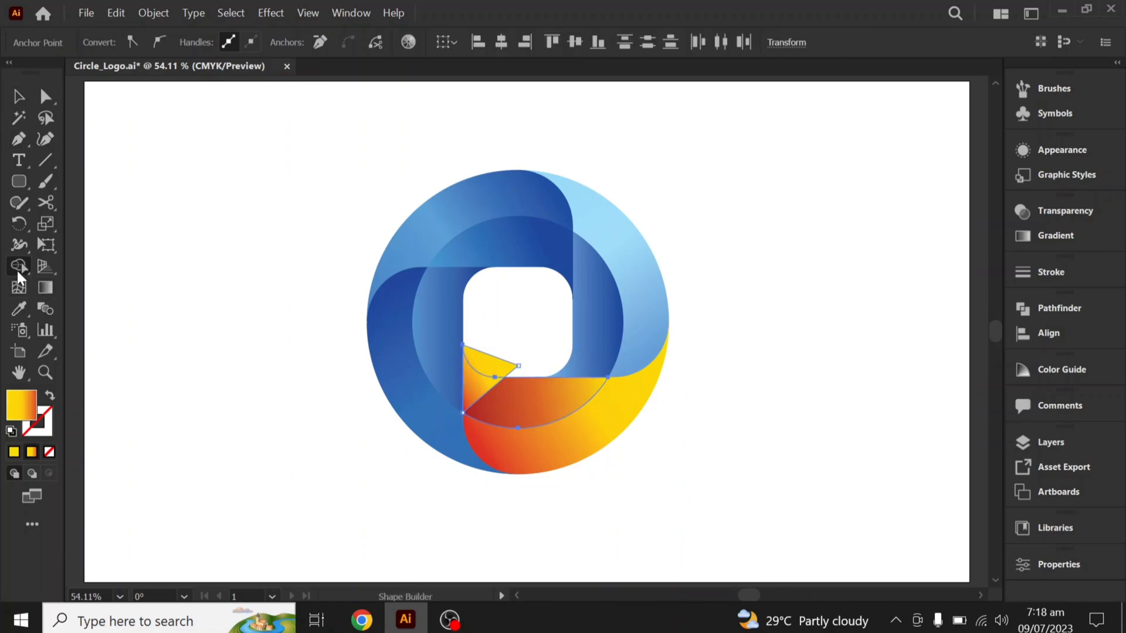
left_click(481, 367, "alt")
key("v")
Step: Round the bottom inner segment's new corner where the diagonal cut meets its top edge, and deselect it
left_click(46, 96)
left_click_drag(508, 388, 517, 411)
key("v")
left_click(652, 512)
Step: Group all the logo's segments into one object
left_click_drag(737, 100, 322, 509)
right_click(279, 288)
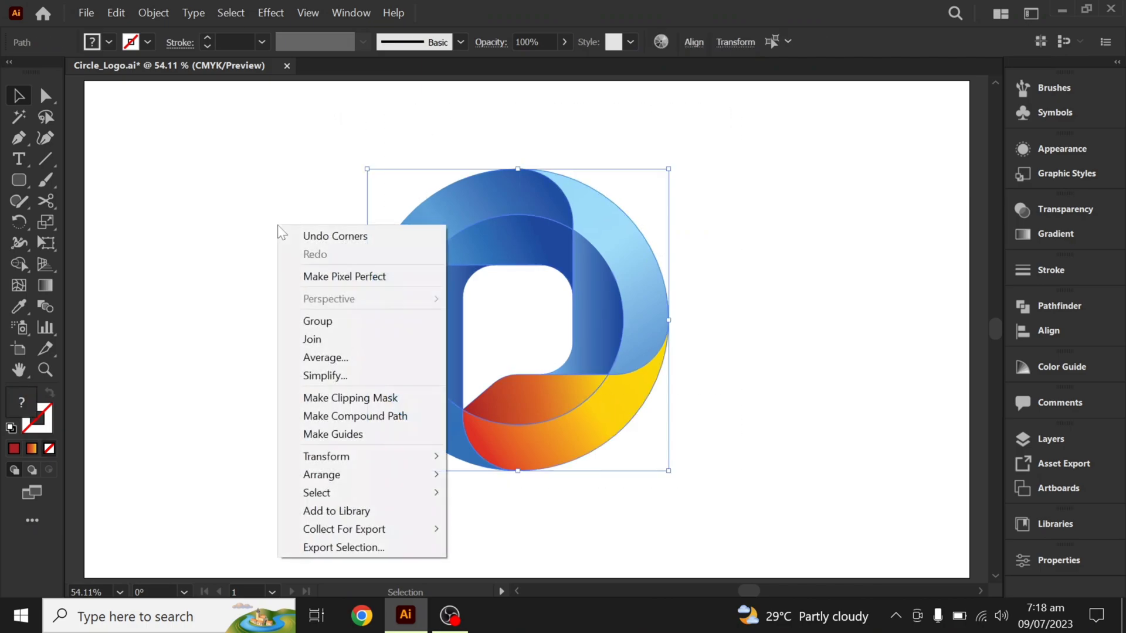
left_click(322, 319)
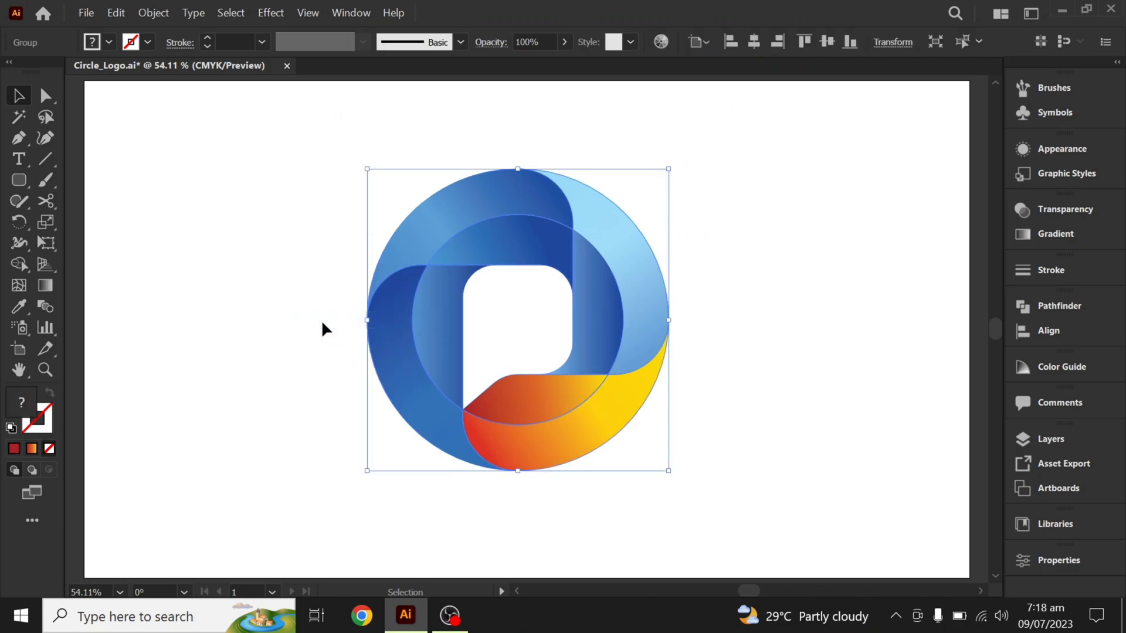
Step: Centre the logo group vertically and horizontally on the artboard, and shift it straight up to leave space beneath it
left_click(1053, 334)
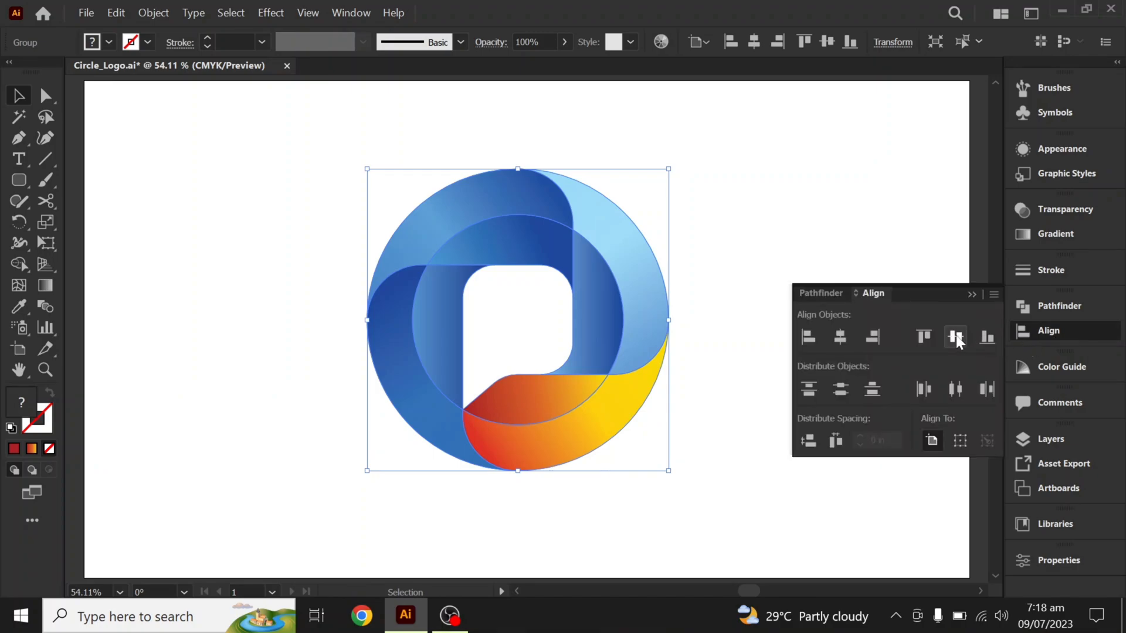
left_click(955, 336)
left_click(839, 337)
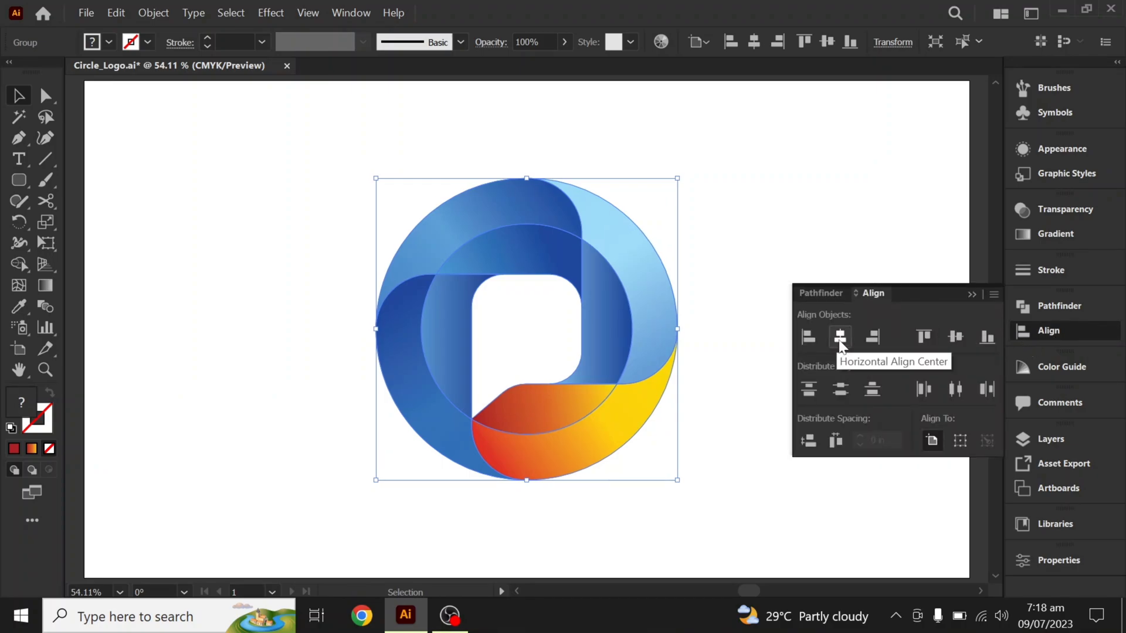
left_click(971, 295)
left_click_drag(641, 330, 660, 300)
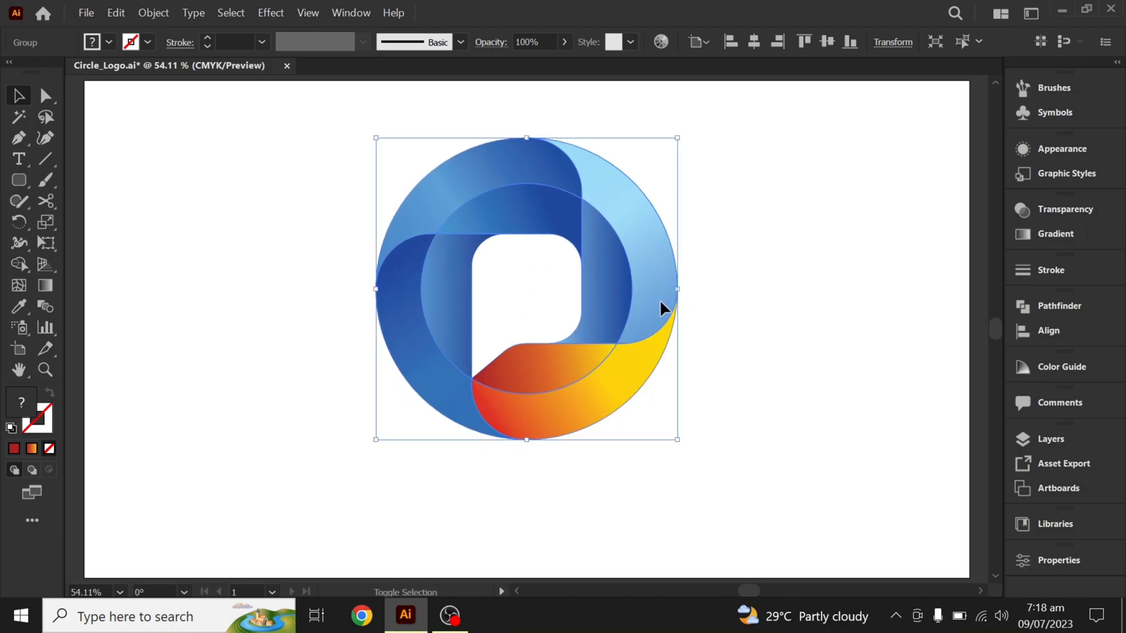
left_click(740, 354)
Step: Draw a gradient-filled circle a little under half the logo's width in the empty area left of the logo
left_click(18, 178)
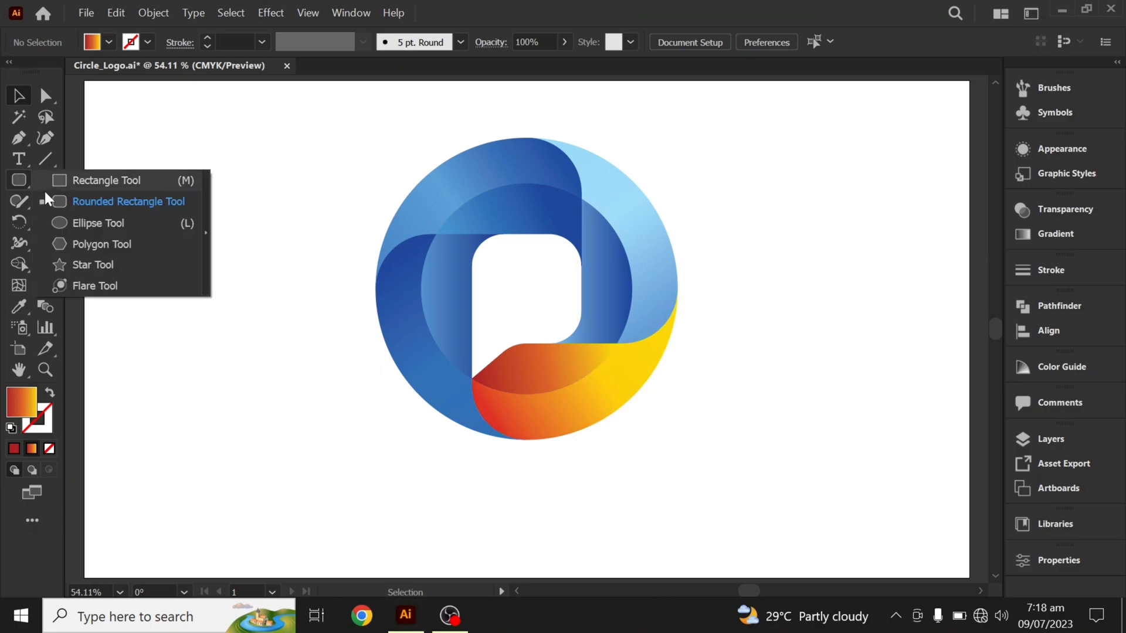
left_click(60, 221)
left_click_drag(199, 302, 336, 437)
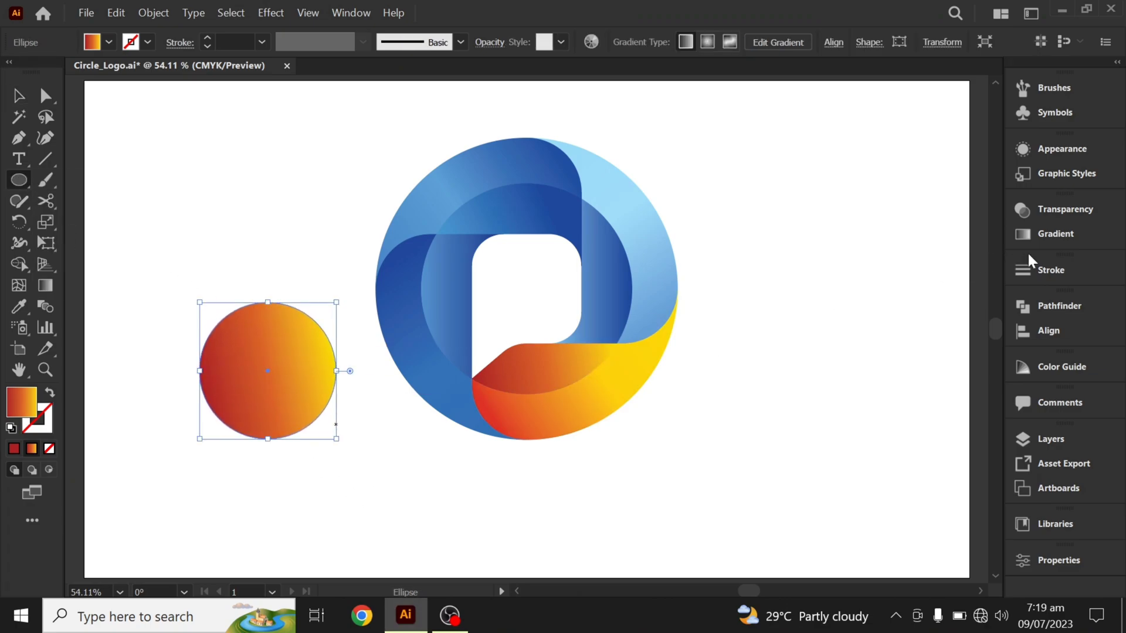
Step: Fill the circle with a White, Black radial gradient, reversed so that black is at the centre and white at the edge
left_click(1039, 238)
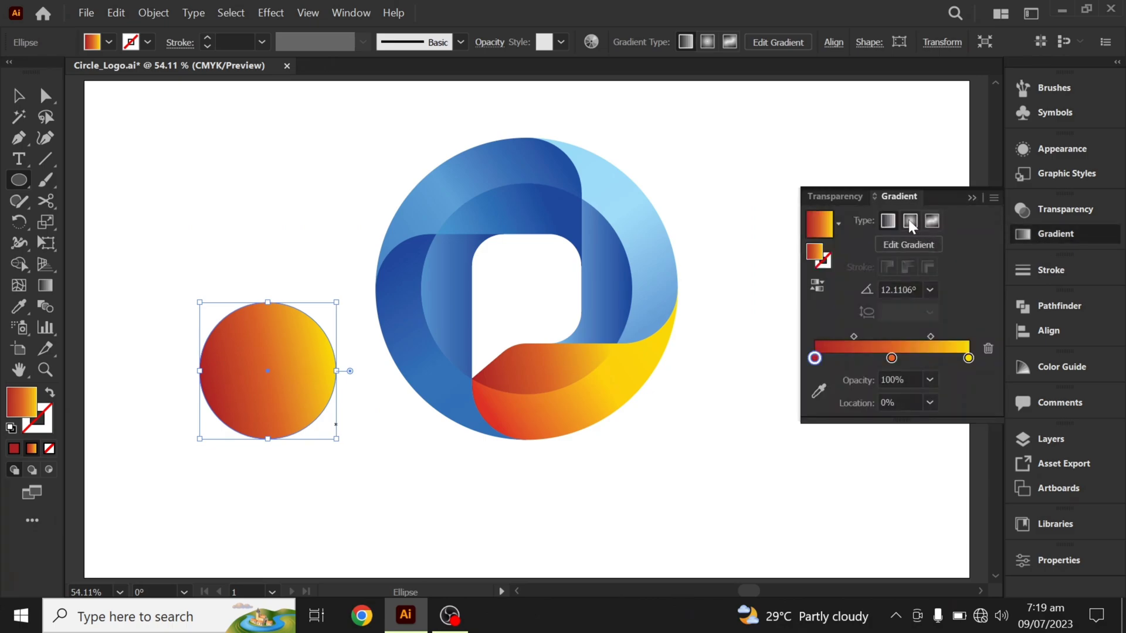
left_click(909, 221)
left_click(838, 224)
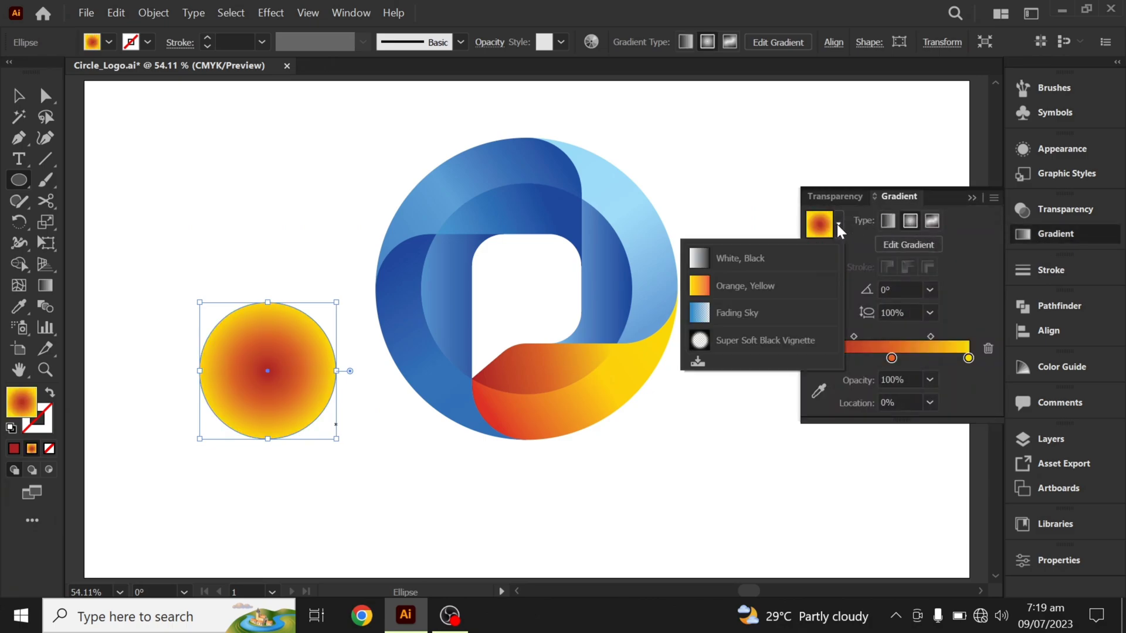
left_click(773, 263)
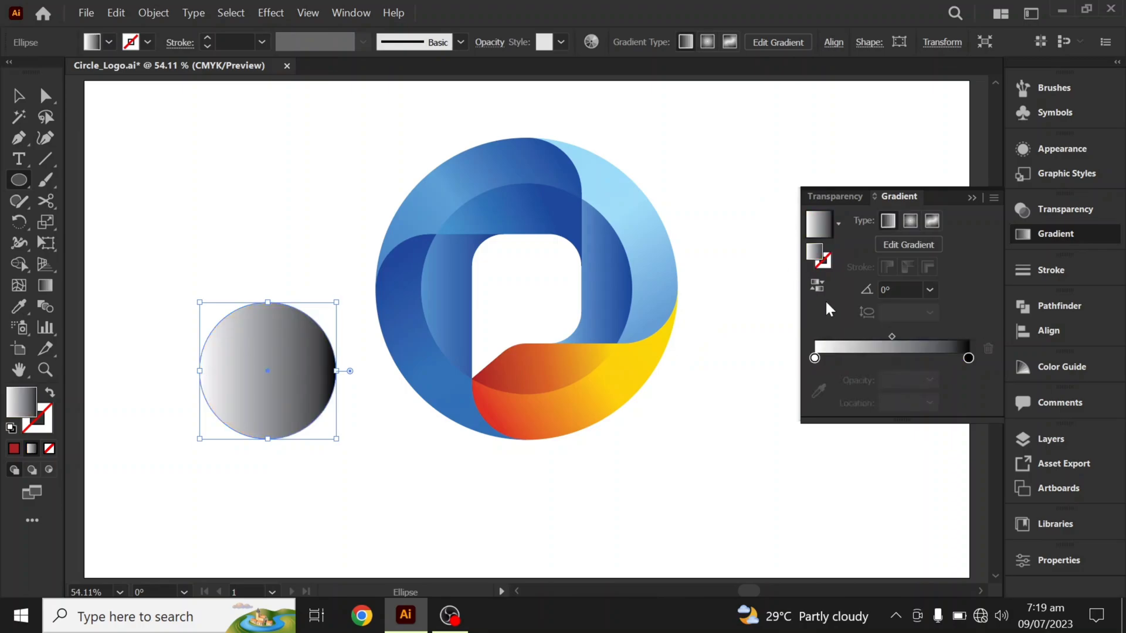
left_click(909, 226)
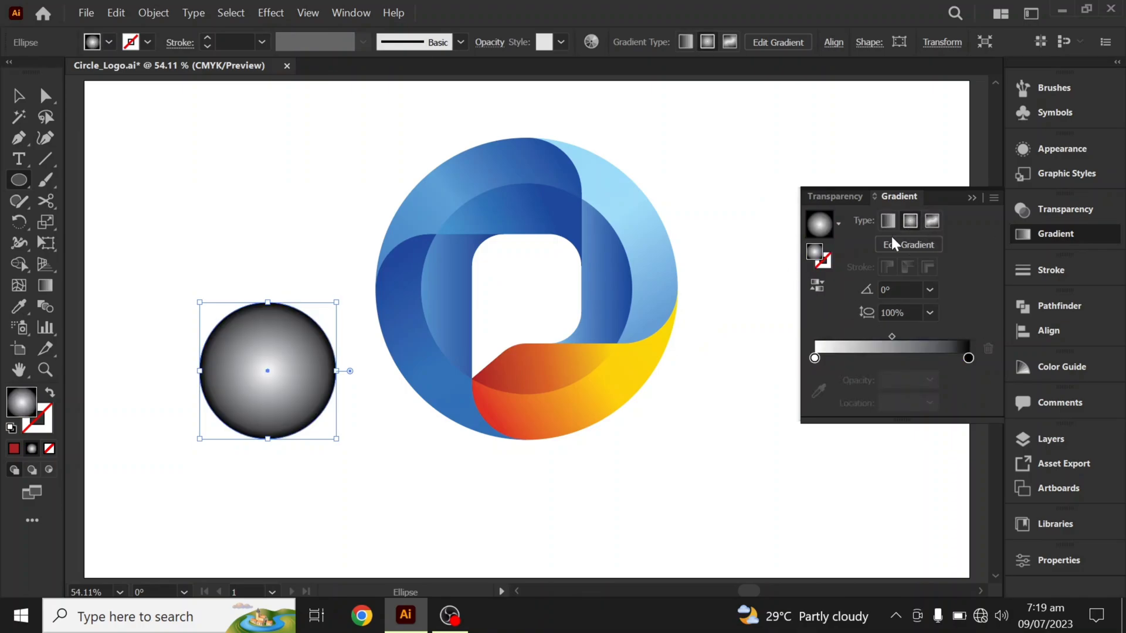
left_click(817, 285)
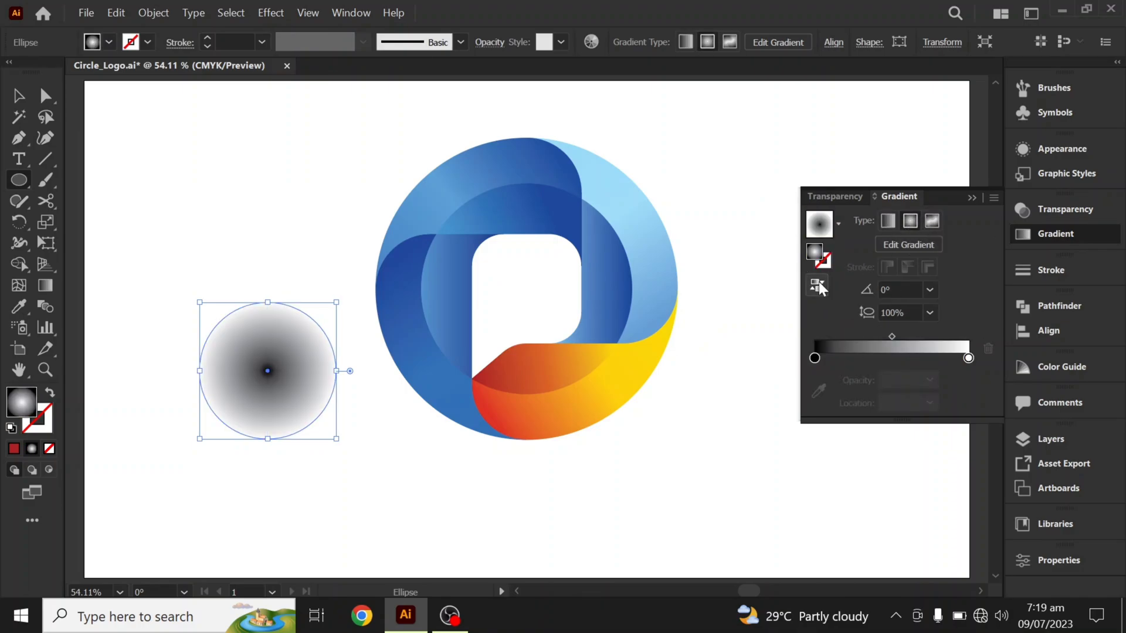
left_click(970, 198)
Step: Flatten and widen the circle into a thin ellipse about three quarters of the logo's width, and place it just beneath the logo
key("v")
left_click_drag(269, 300, 268, 420)
left_click_drag(335, 430, 568, 469)
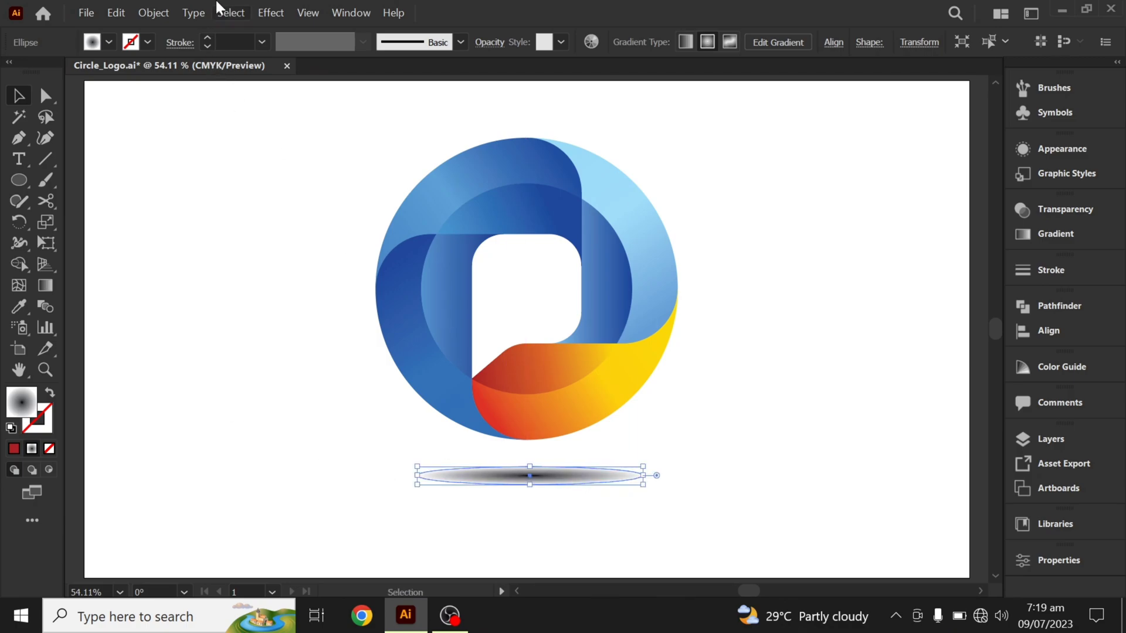
Step: Apply a Gaussian Blur with a radius of 23.7727 pixels to the ellipse beneath the logo, and deselect it
left_click(264, 13)
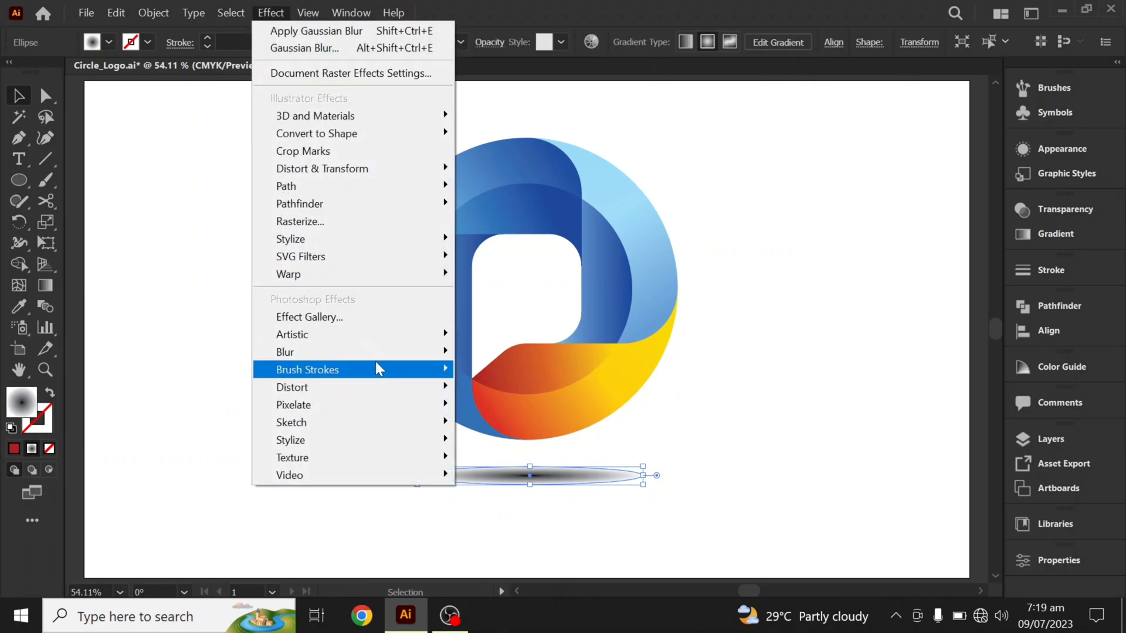
mouse_move(380, 356)
left_click(468, 355)
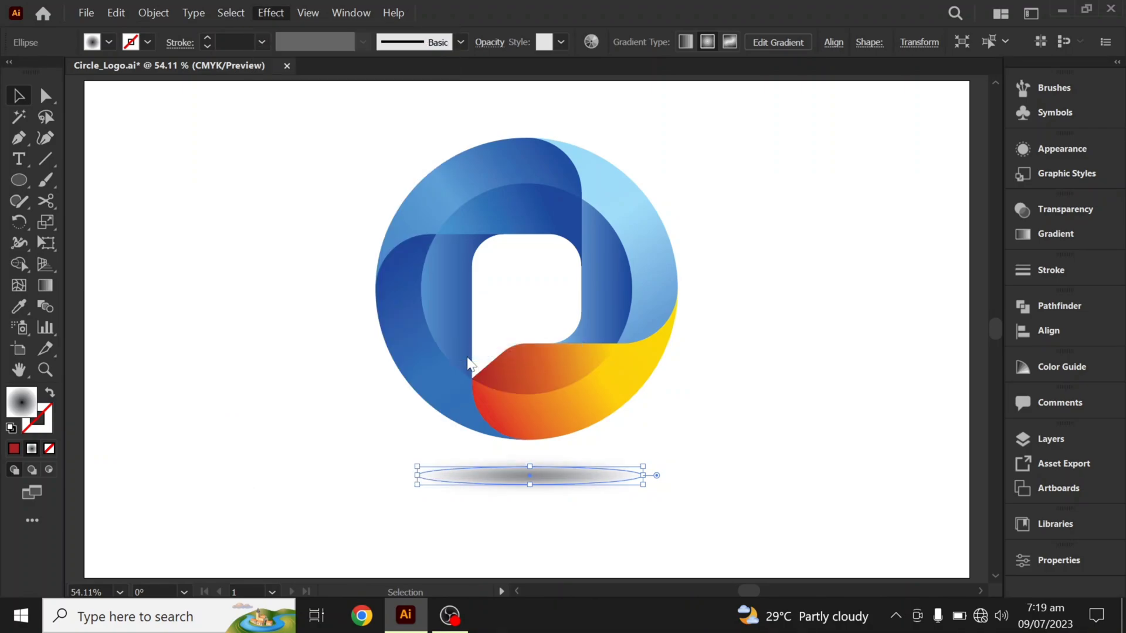
left_click_drag(717, 301, 716, 301)
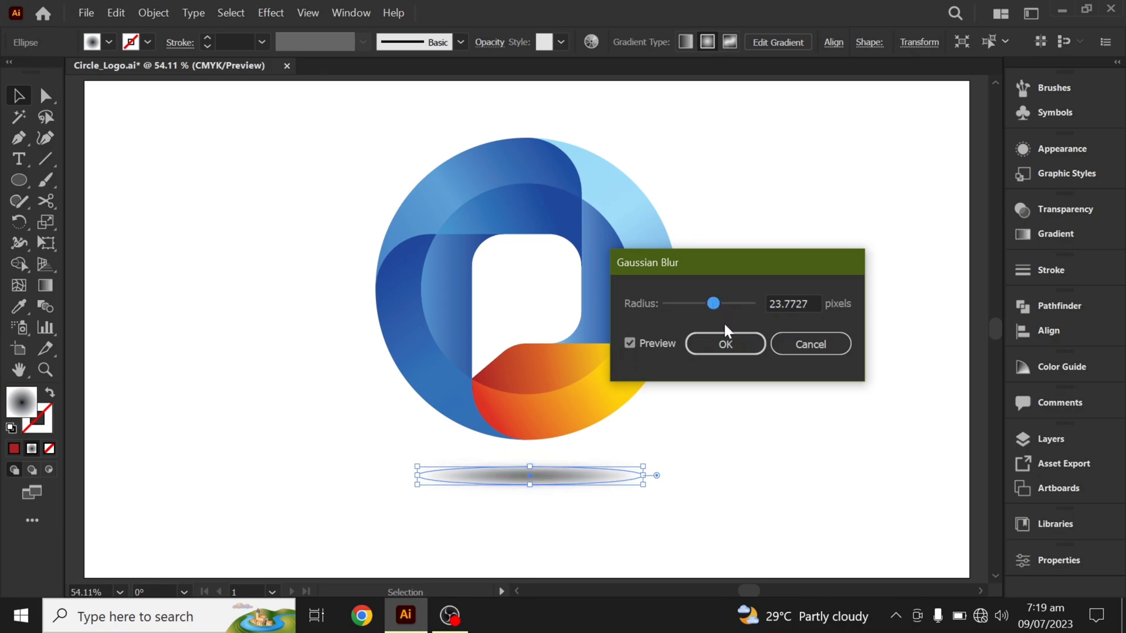
left_click(731, 341)
left_click(702, 444)
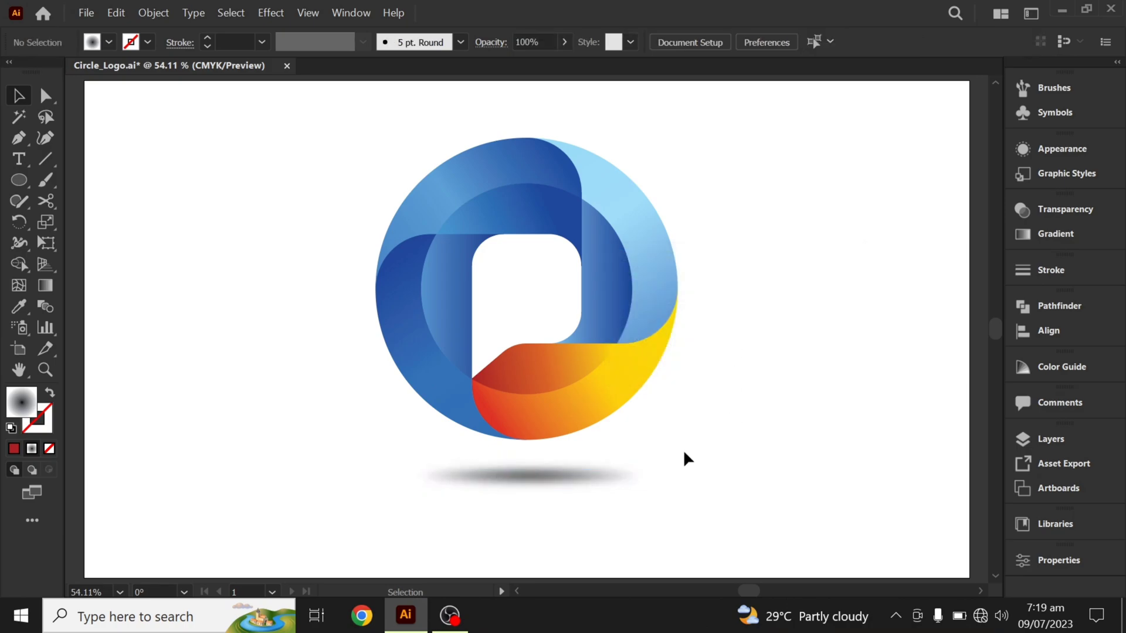
Step: Make the blurred shadow ellipse slightly thinner and bring it a little closer to the logo's lower edge, and deselect it
left_click_drag(569, 477, 529, 472)
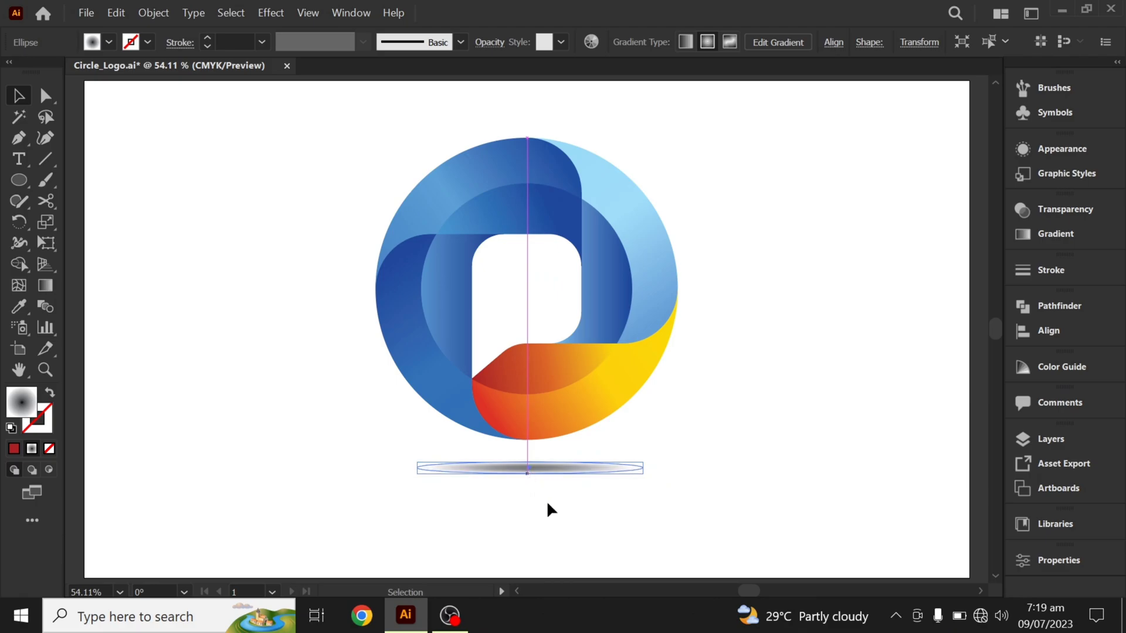
left_click(547, 502)
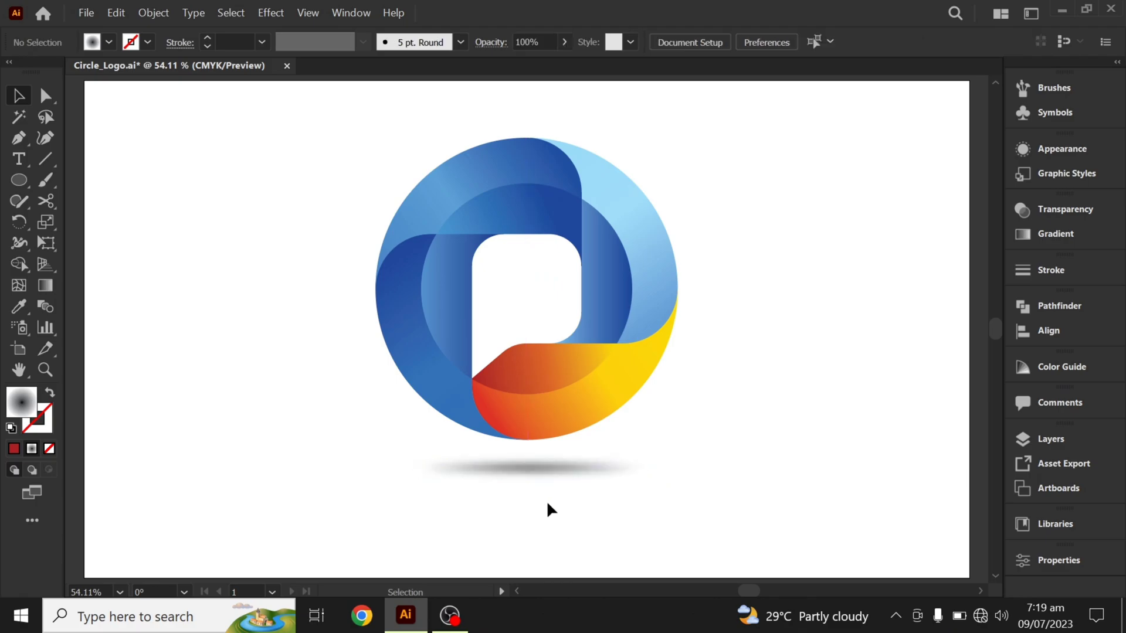